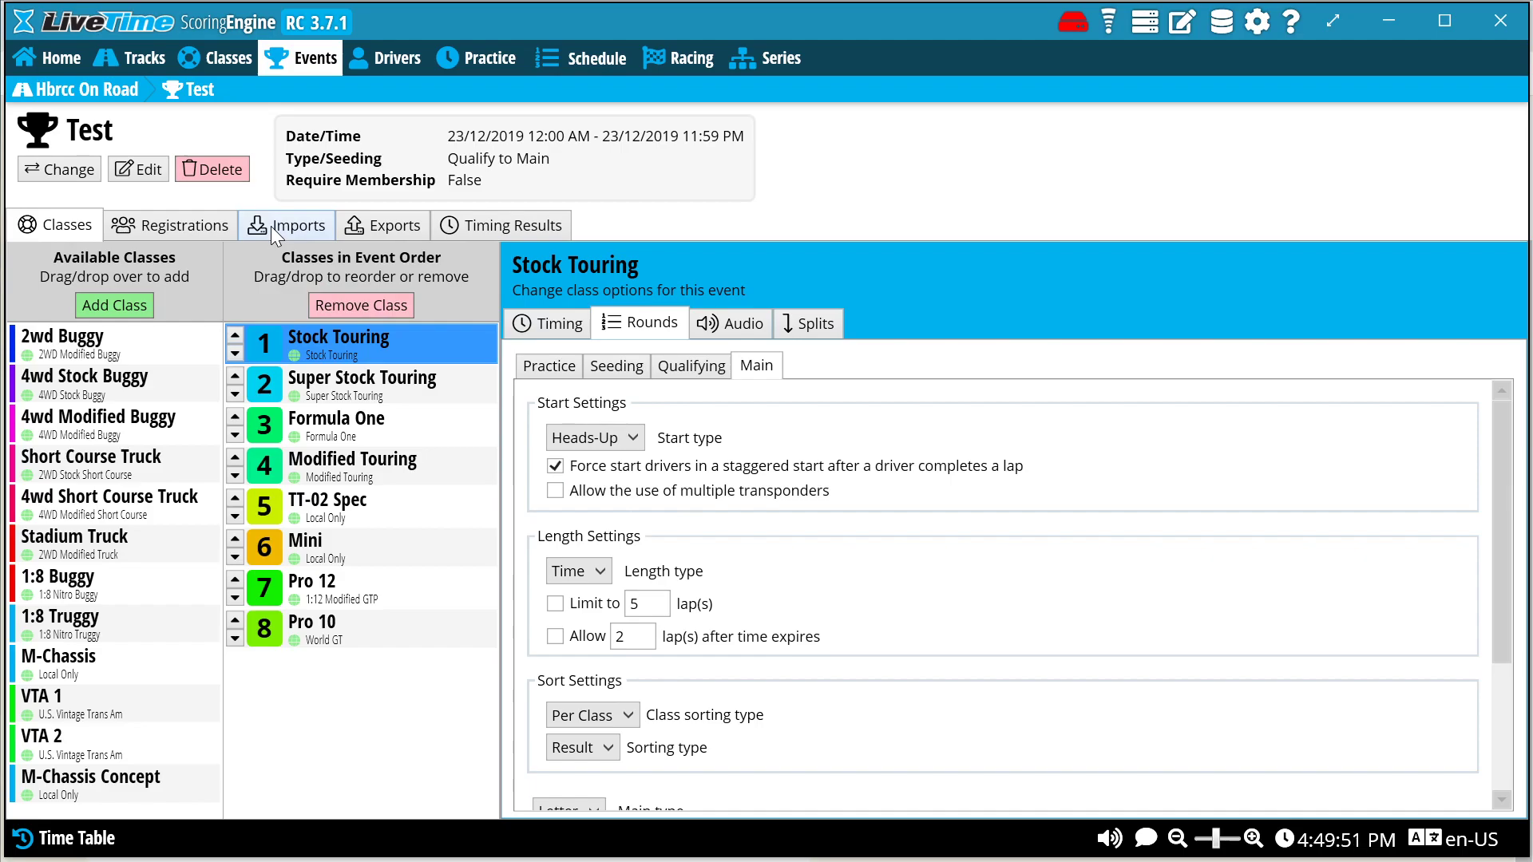
# Choose the LiveTime Driver Details - Entries file from Downloads as the event's driver registration import and analyze it
pyautogui.click(274, 231)
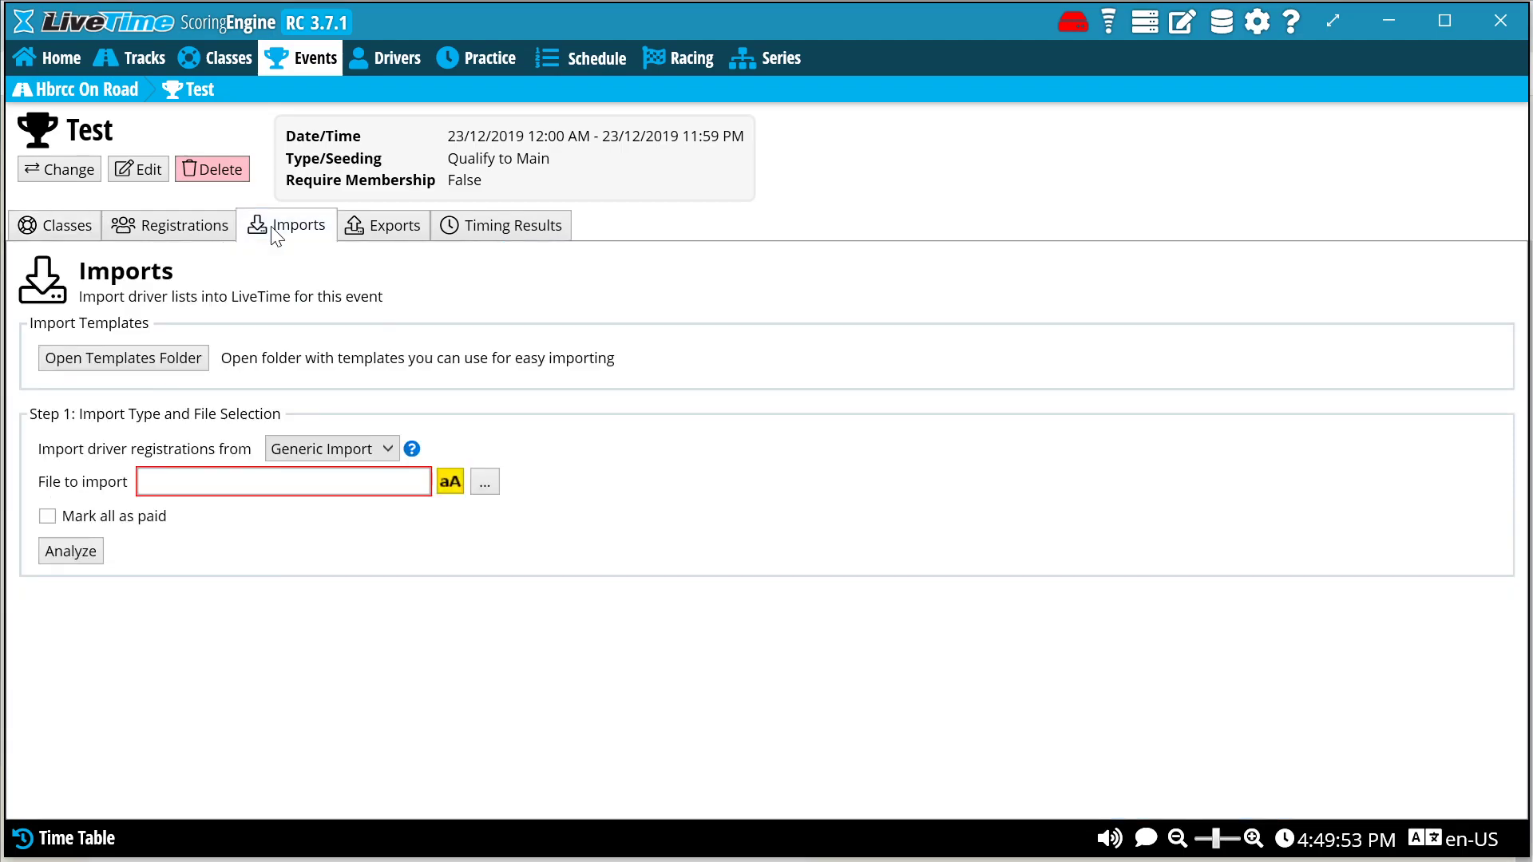
pyautogui.click(486, 482)
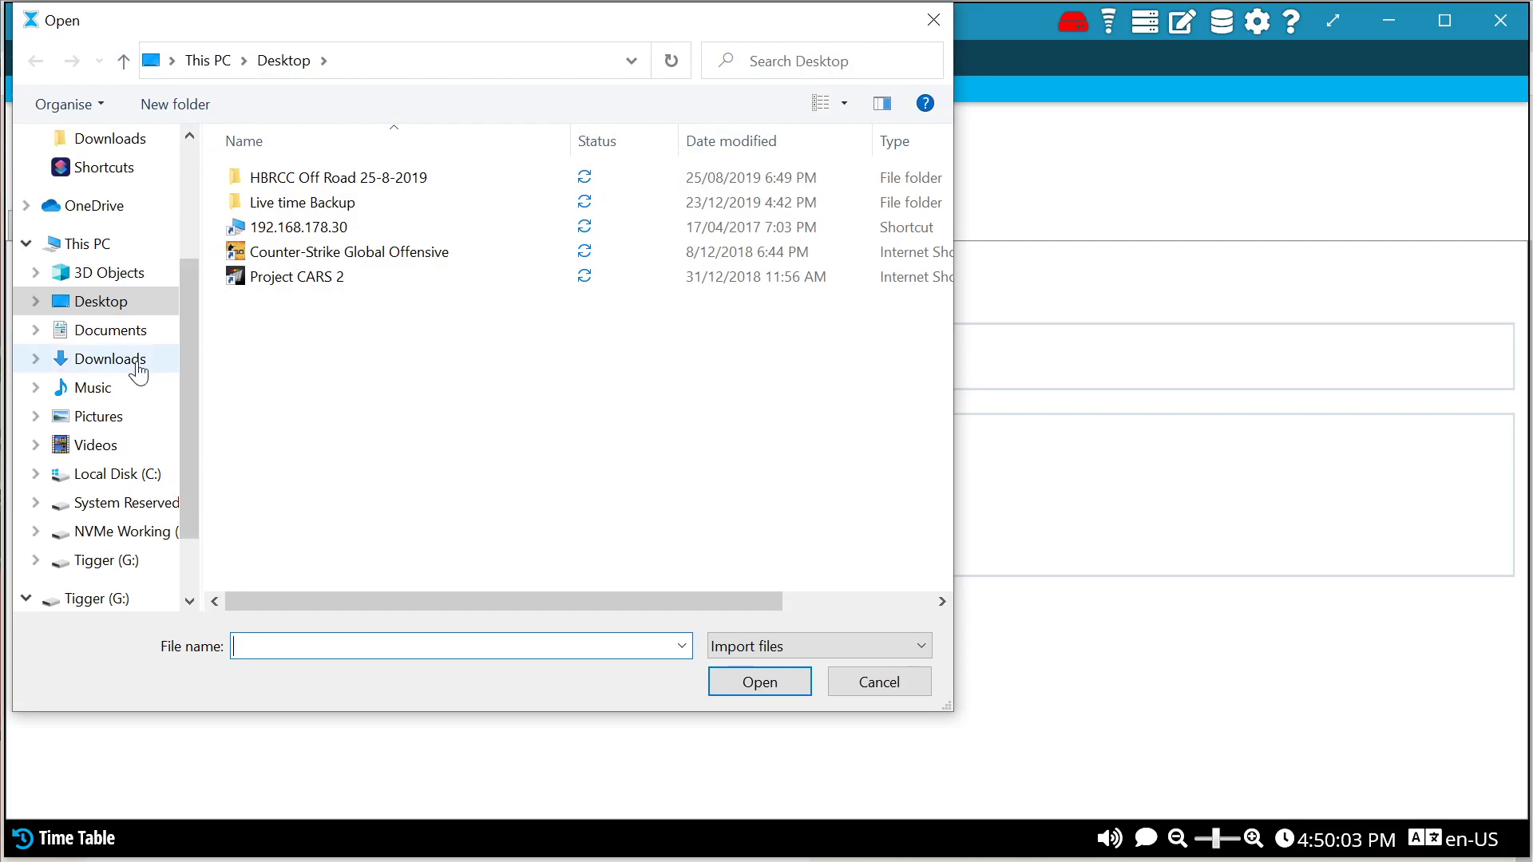
pyautogui.click(134, 365)
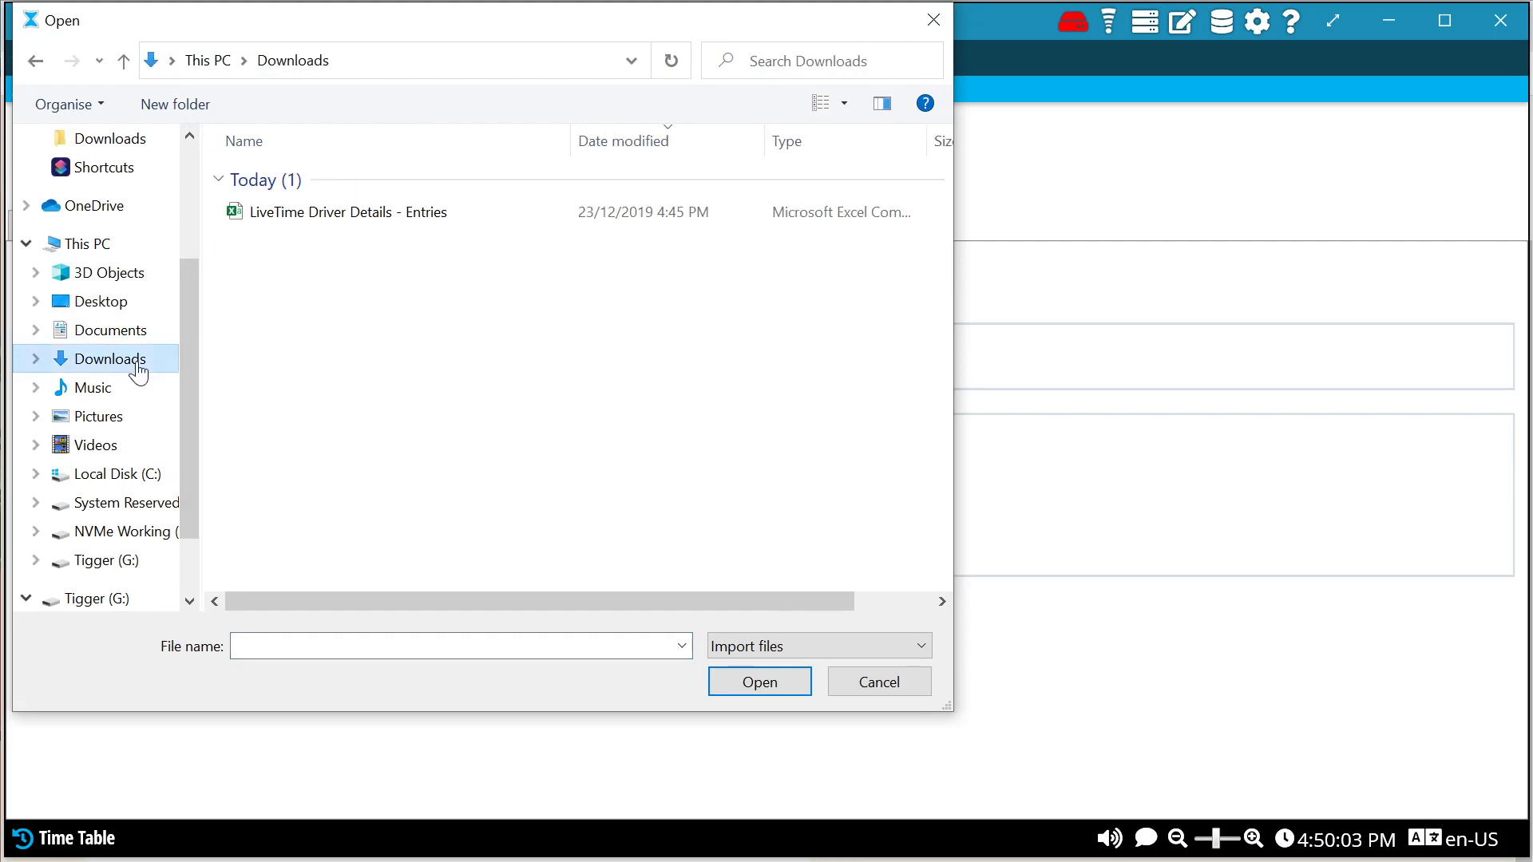
pyautogui.click(306, 214)
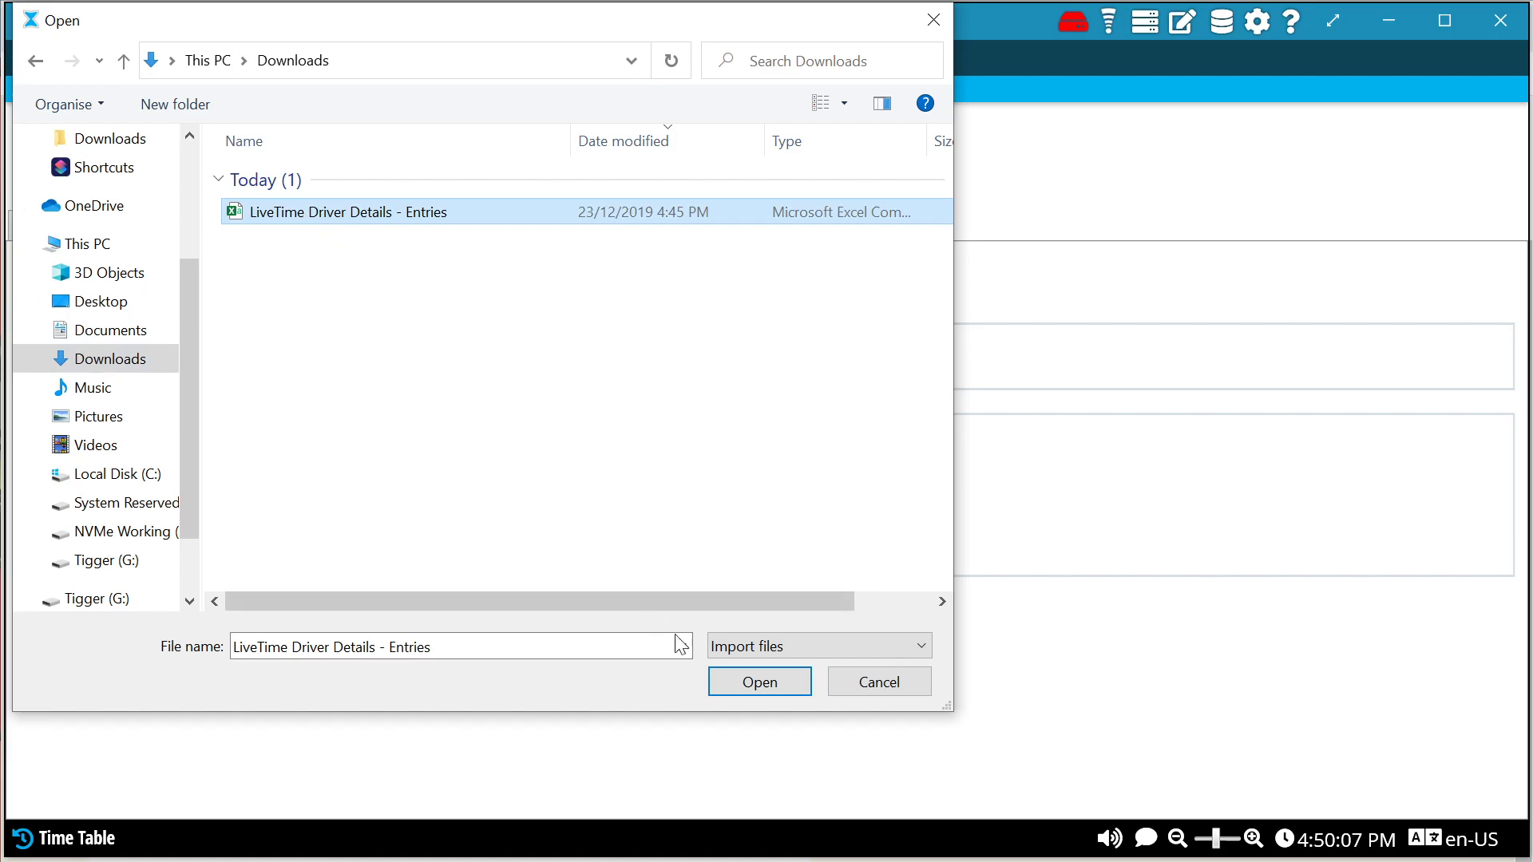
pyautogui.click(760, 682)
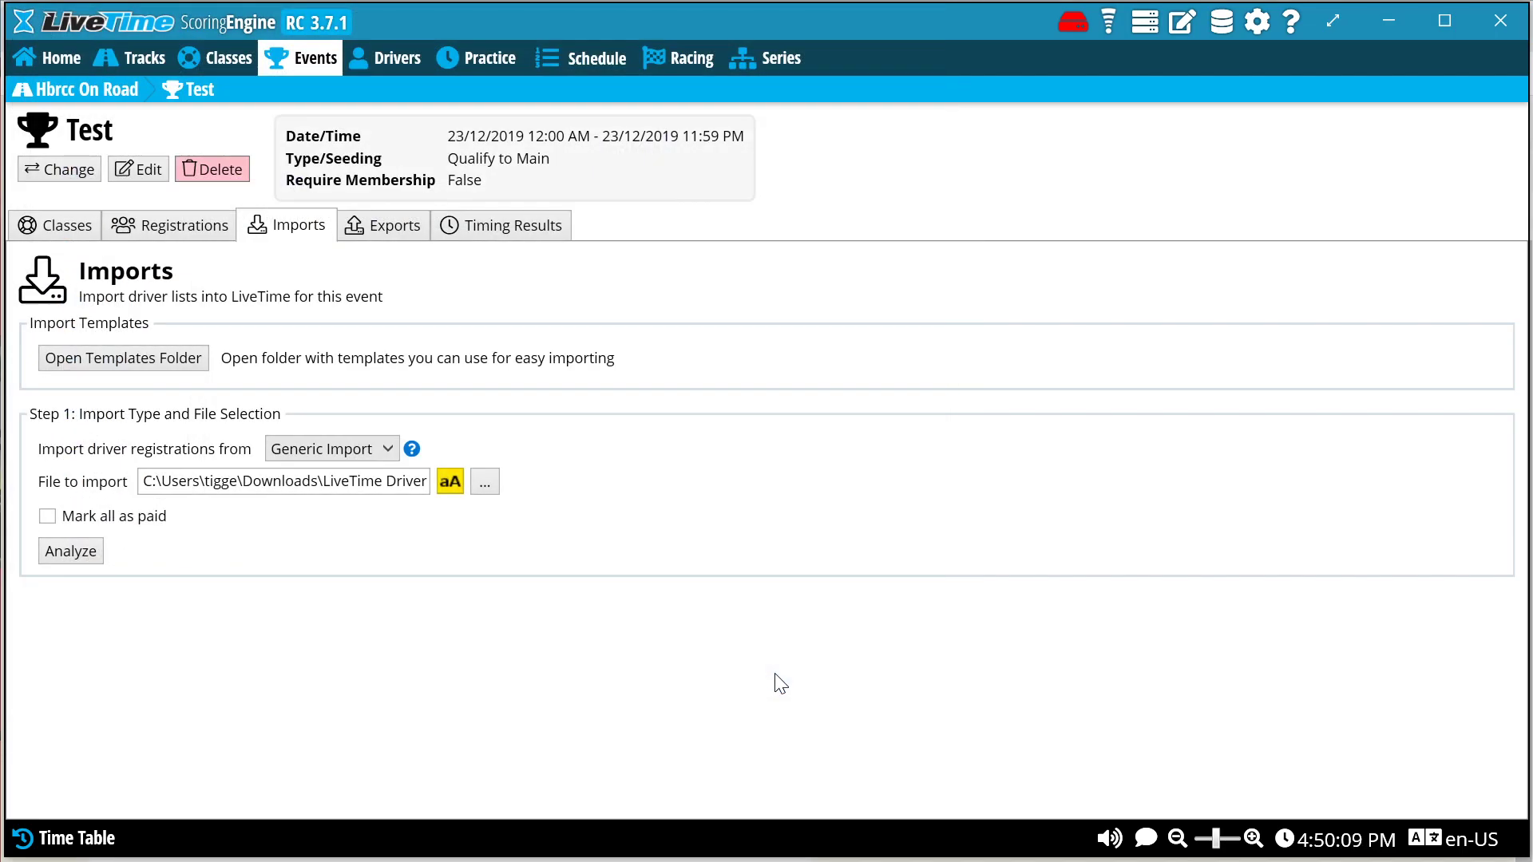
pyautogui.click(72, 552)
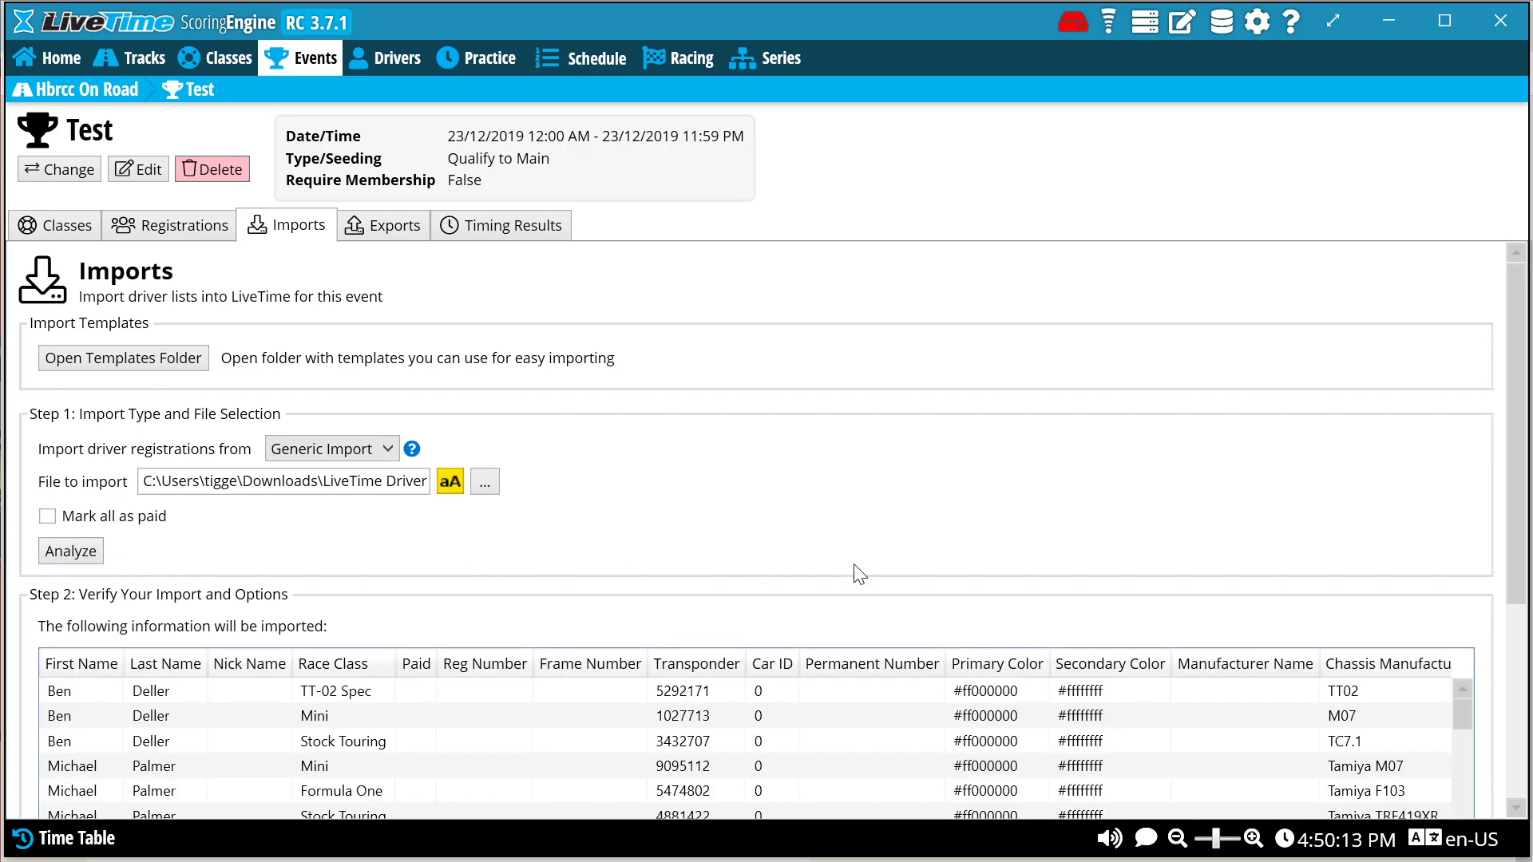
# Check the analyzed driver entries and per-class breakdown, and import them into the event
pyautogui.scroll(-5, 830, 656)
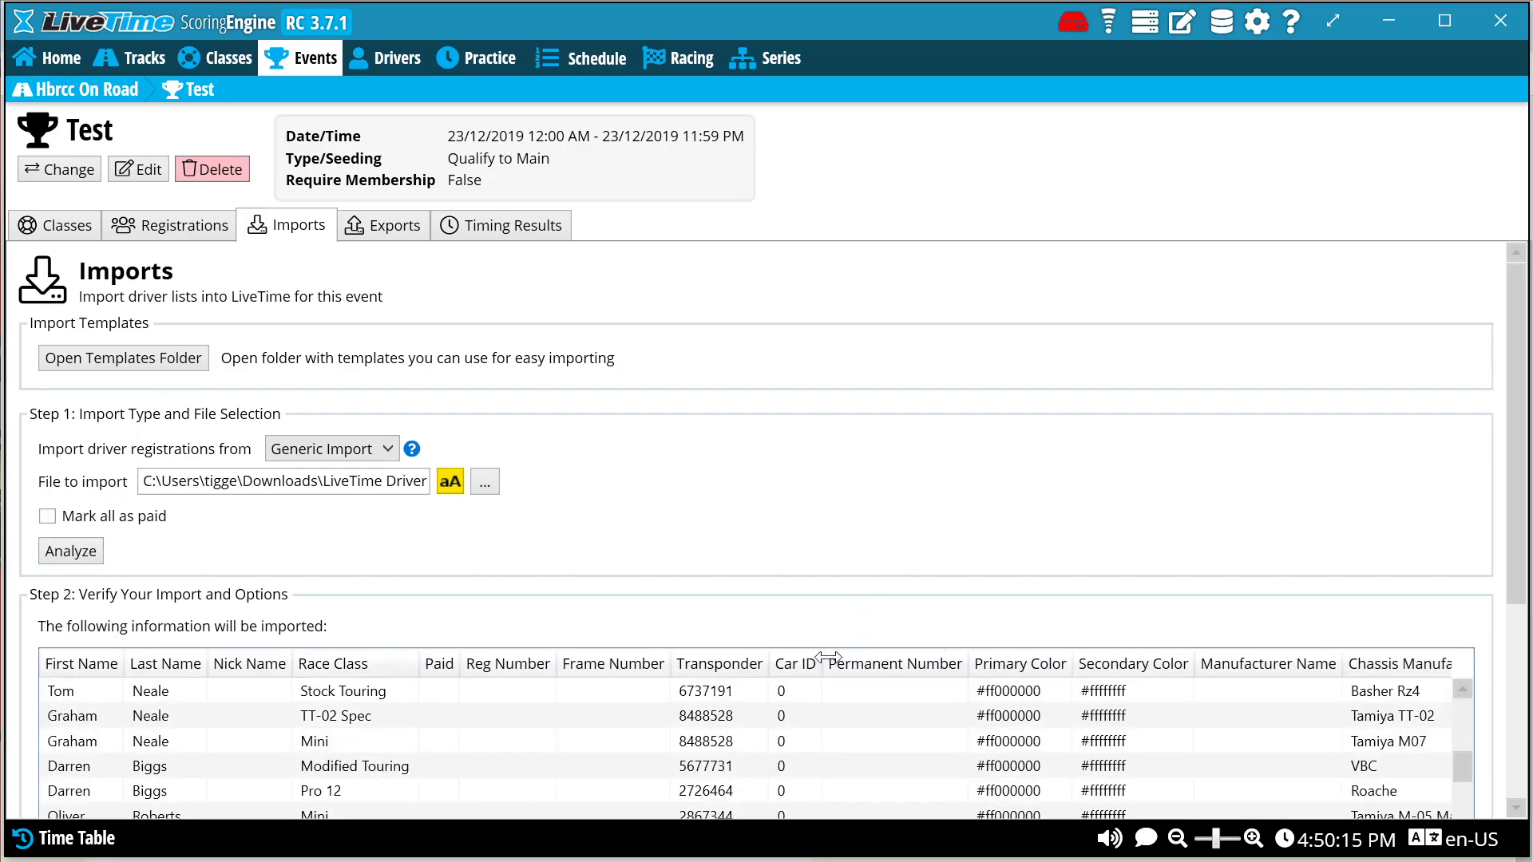
pyautogui.scroll(-5, 955, 674)
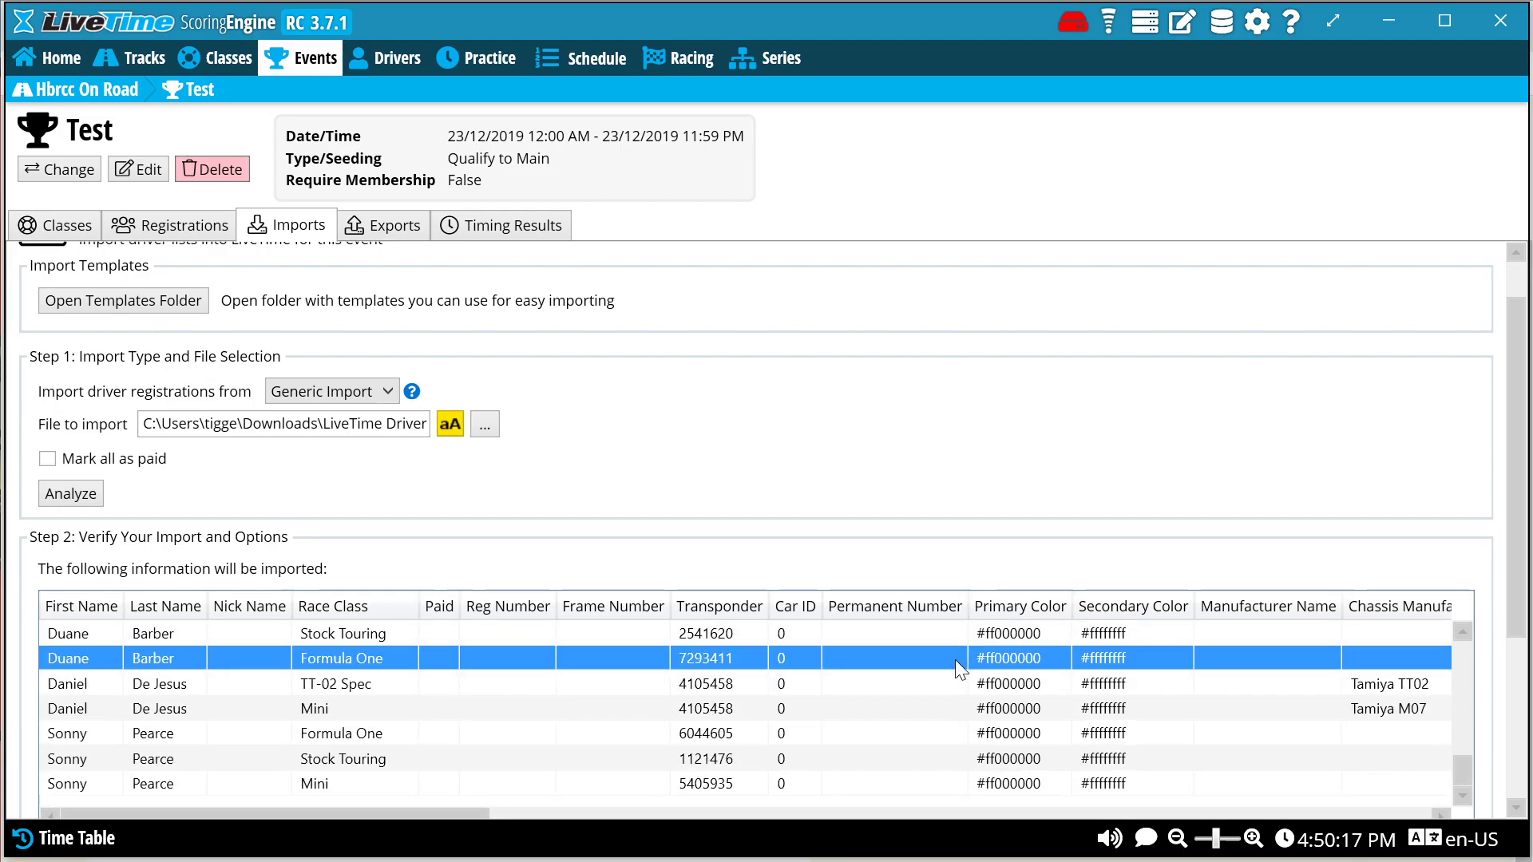
pyautogui.scroll(-5, 1497, 435)
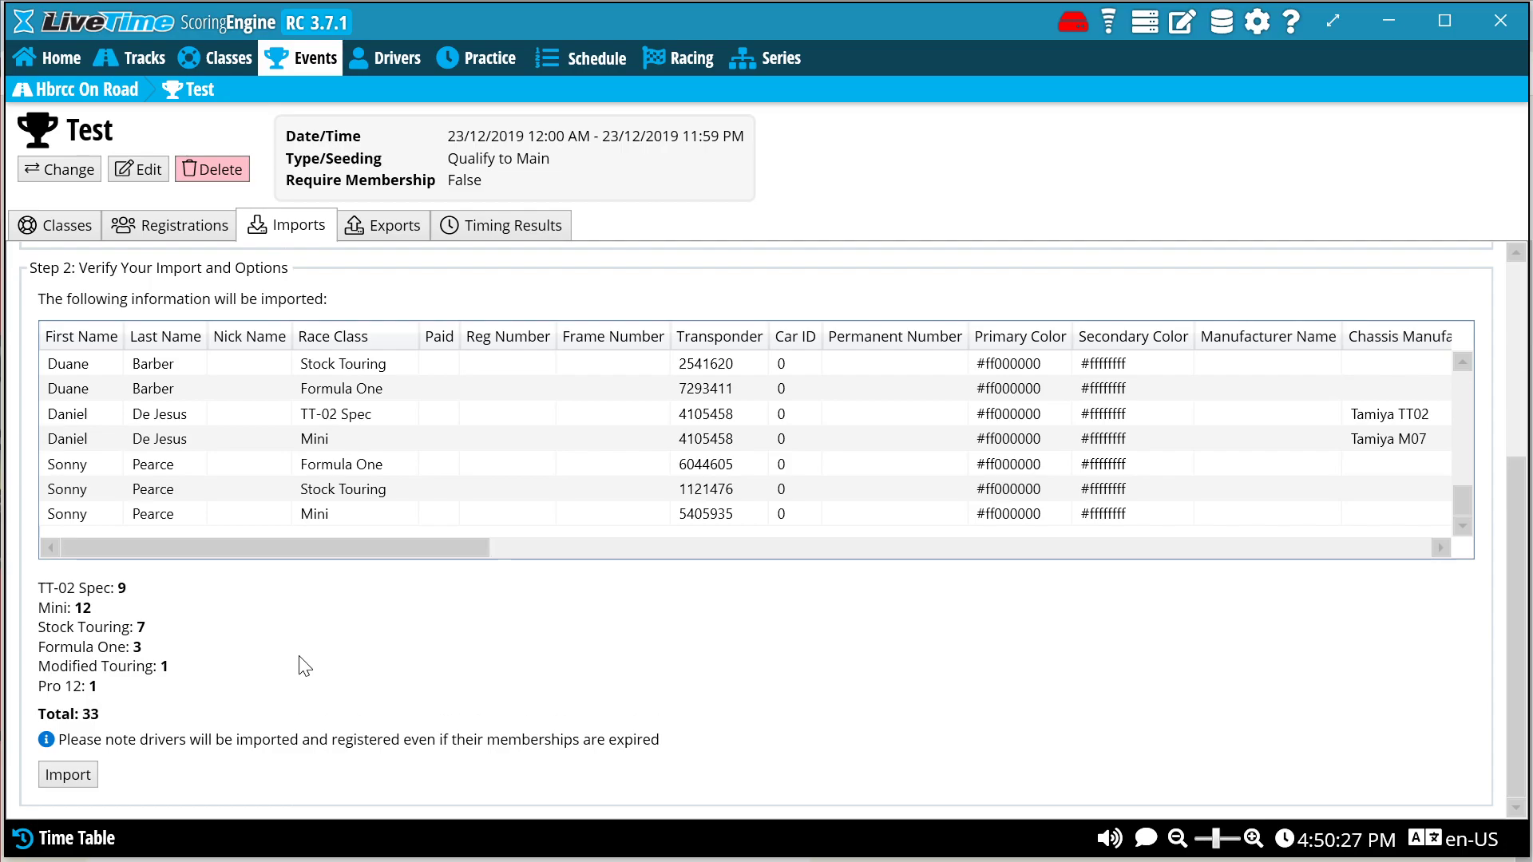
pyautogui.click(58, 777)
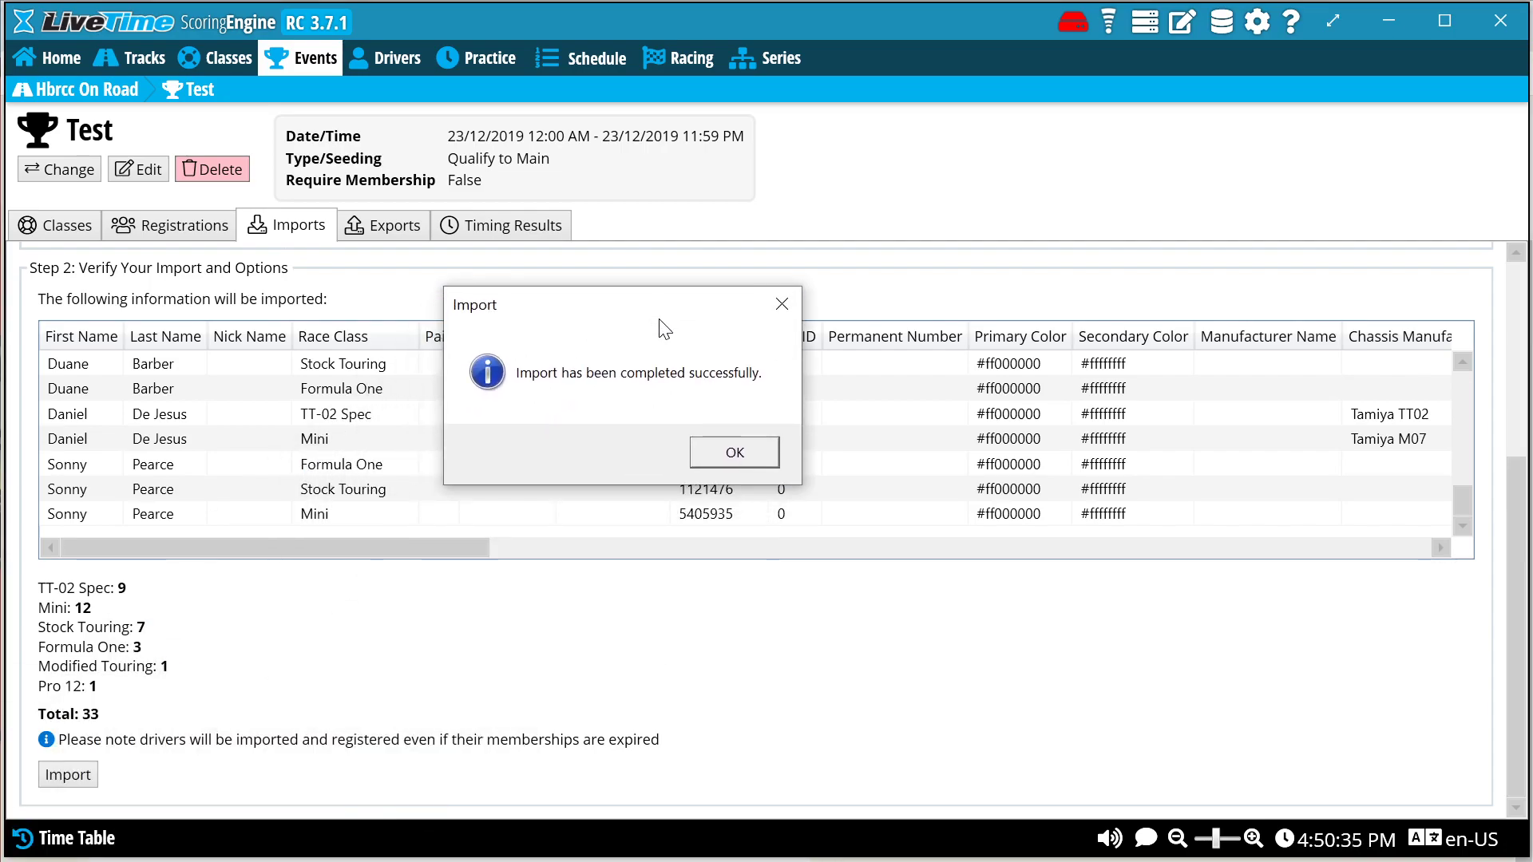
pyautogui.click(735, 459)
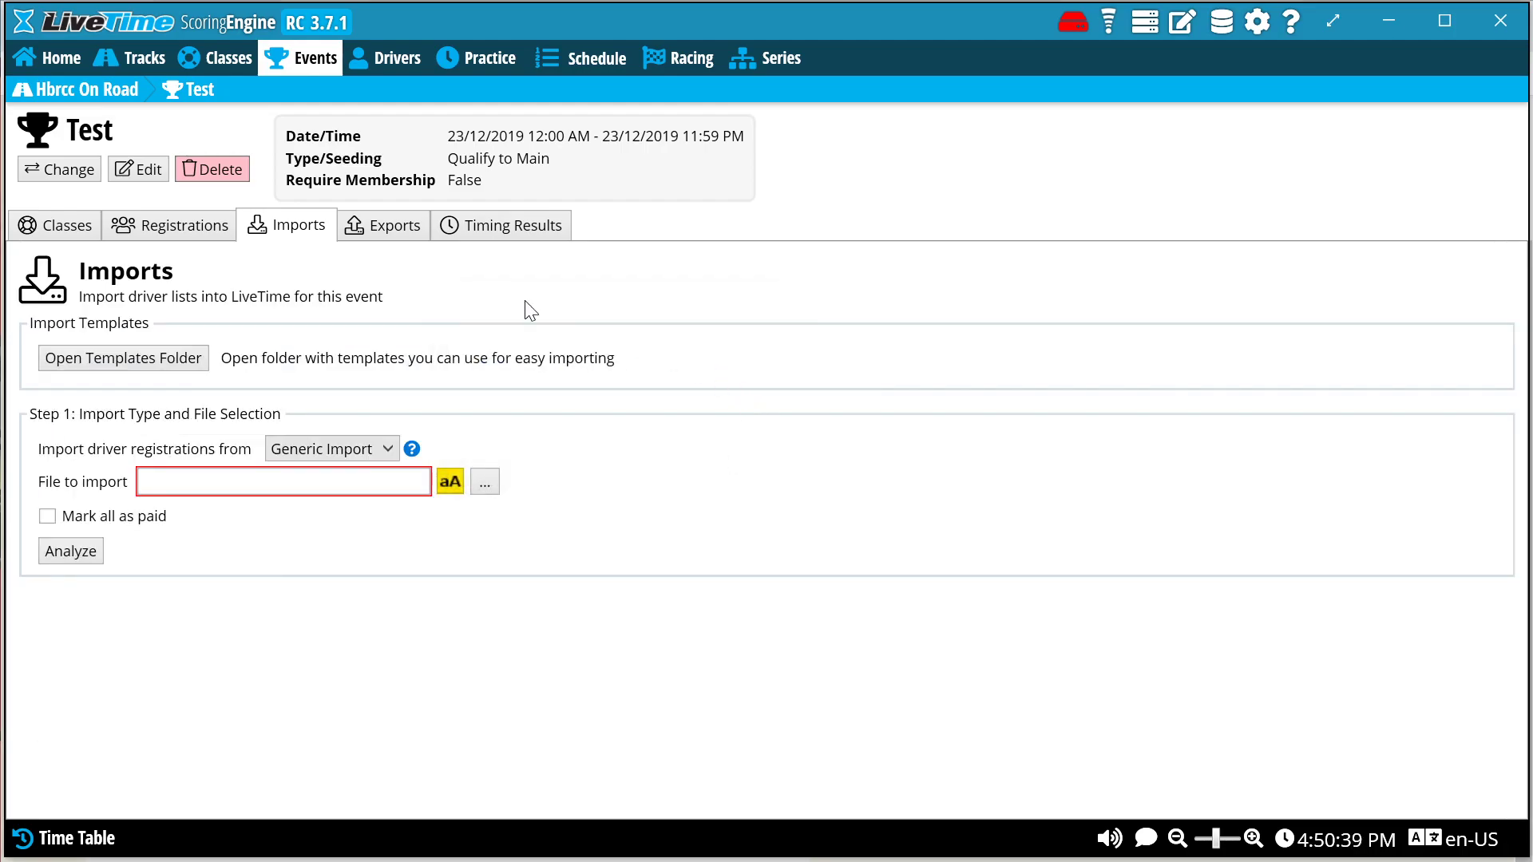
# Review the event's driver registrations and the number of entries in each race class
pyautogui.click(184, 226)
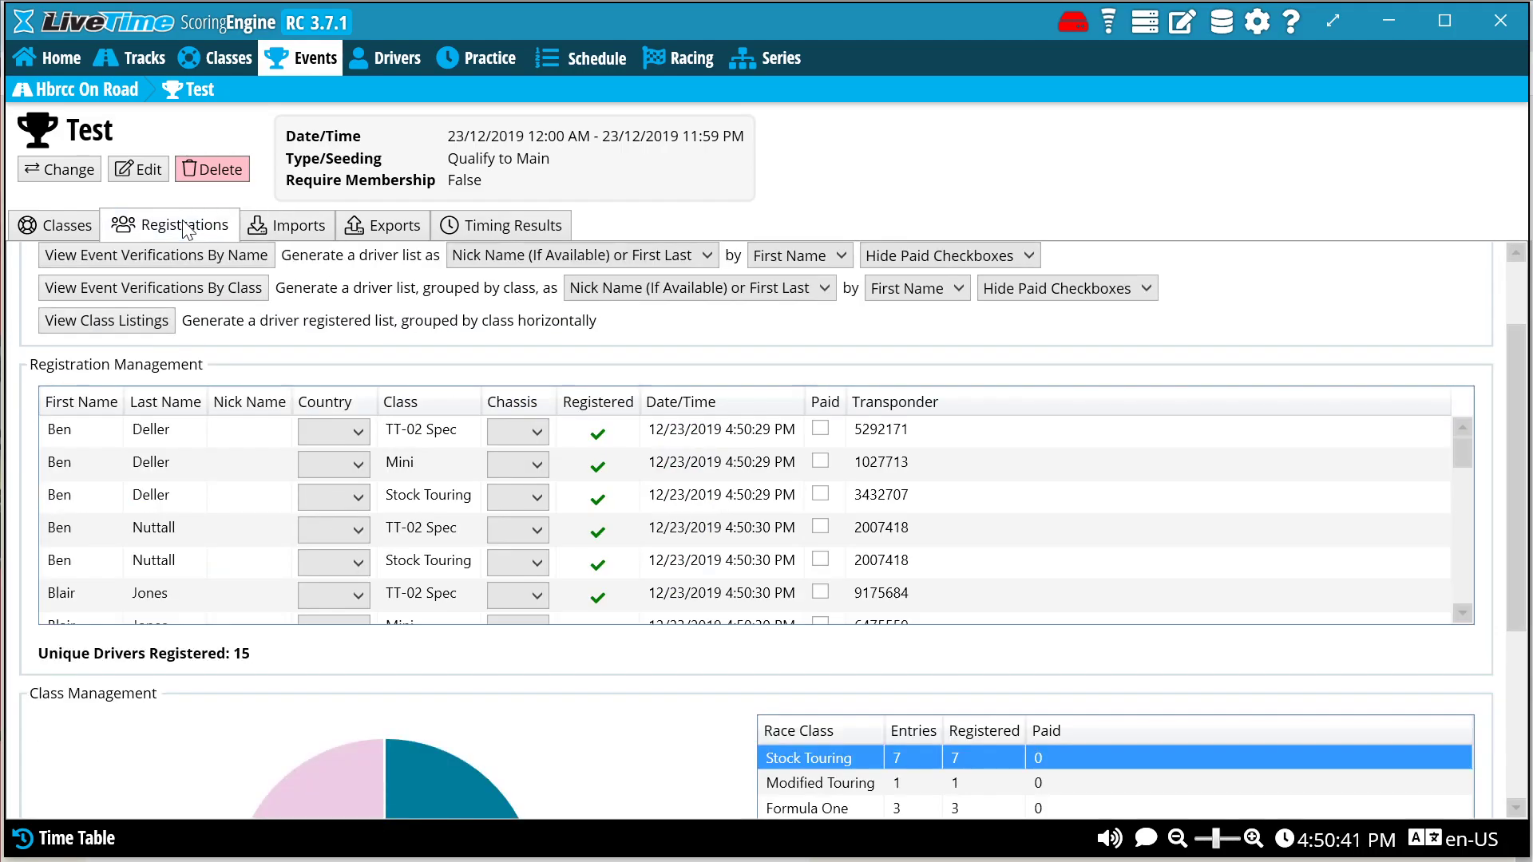
pyautogui.click(787, 531)
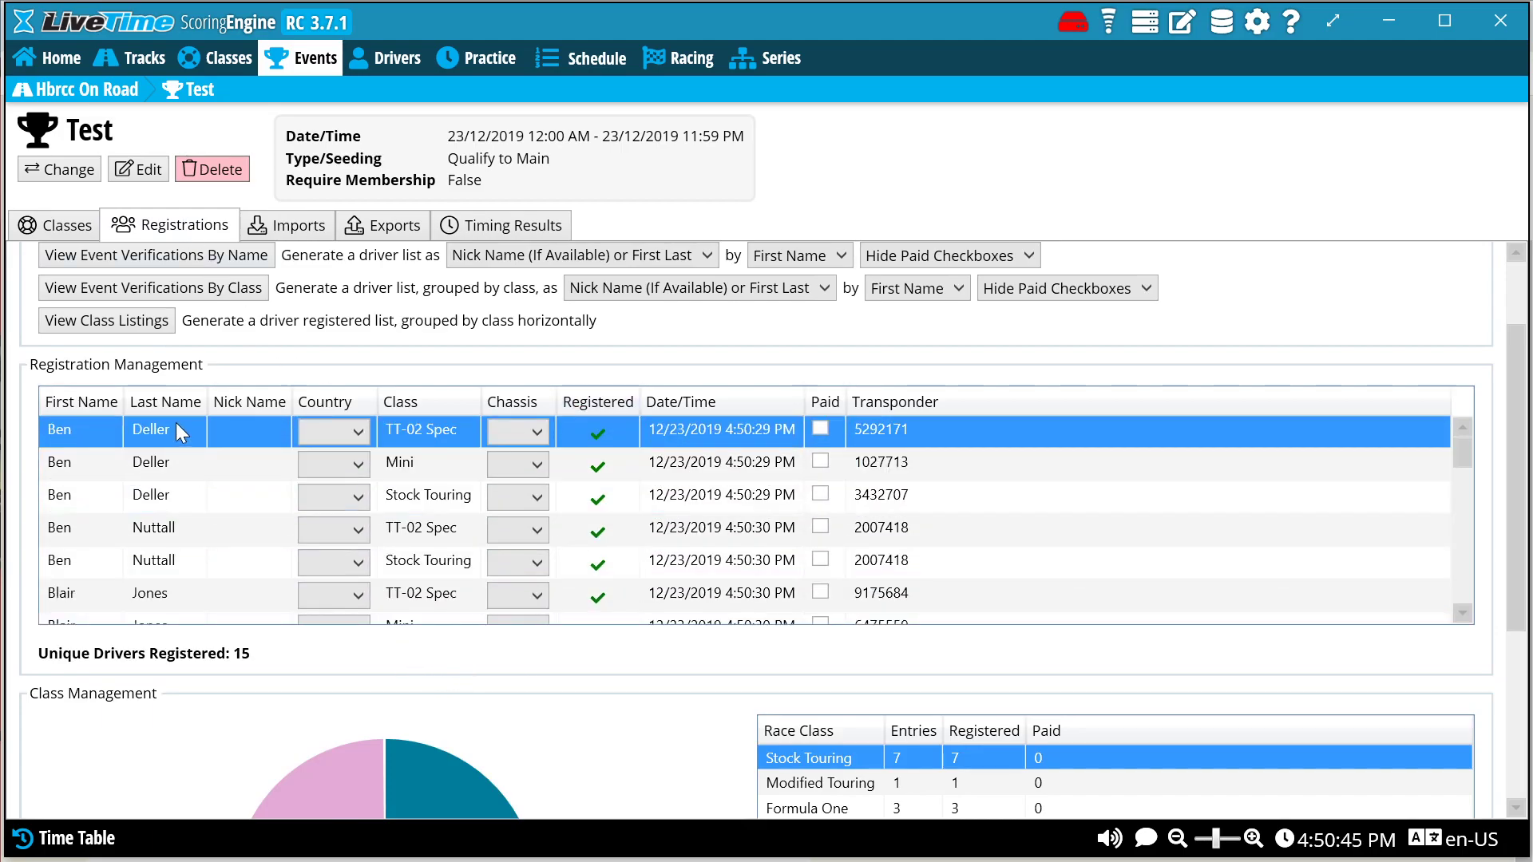
pyautogui.scroll(-5, 595, 692)
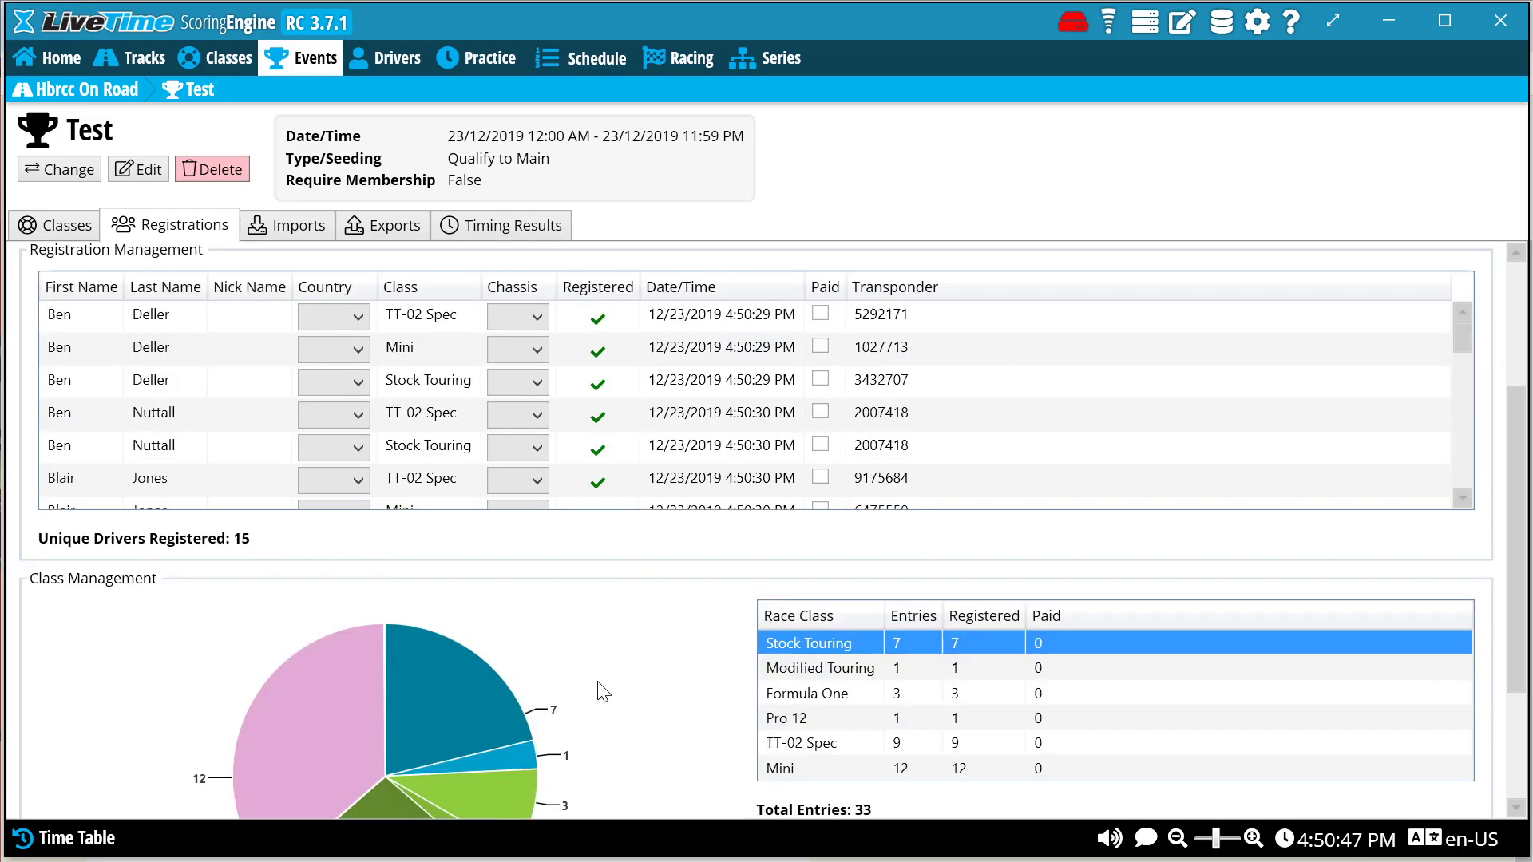
pyautogui.scroll(-1, 653, 634)
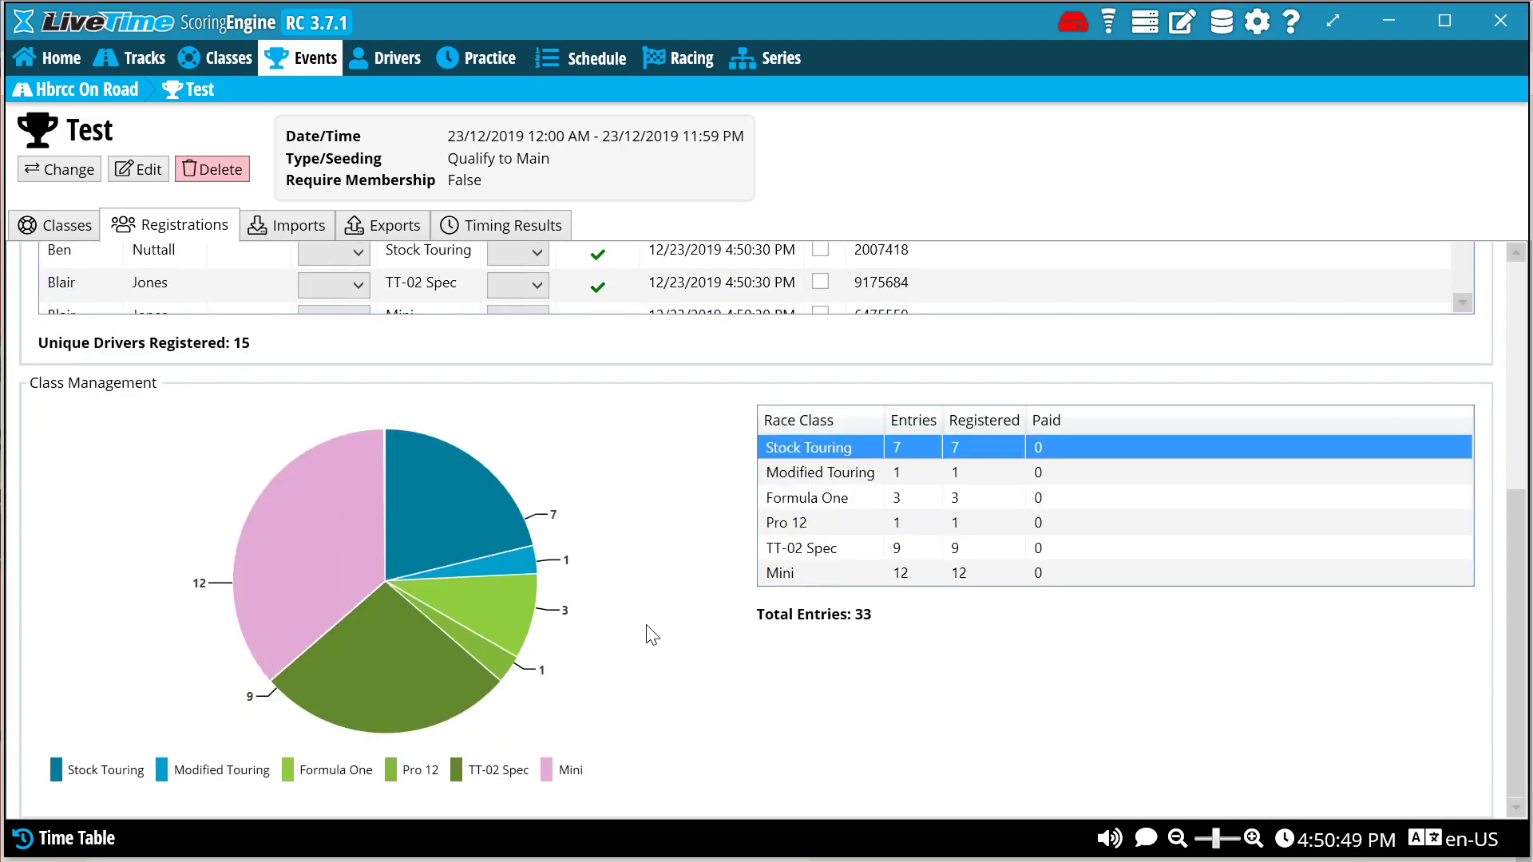
pyautogui.scroll(7, 659, 607)
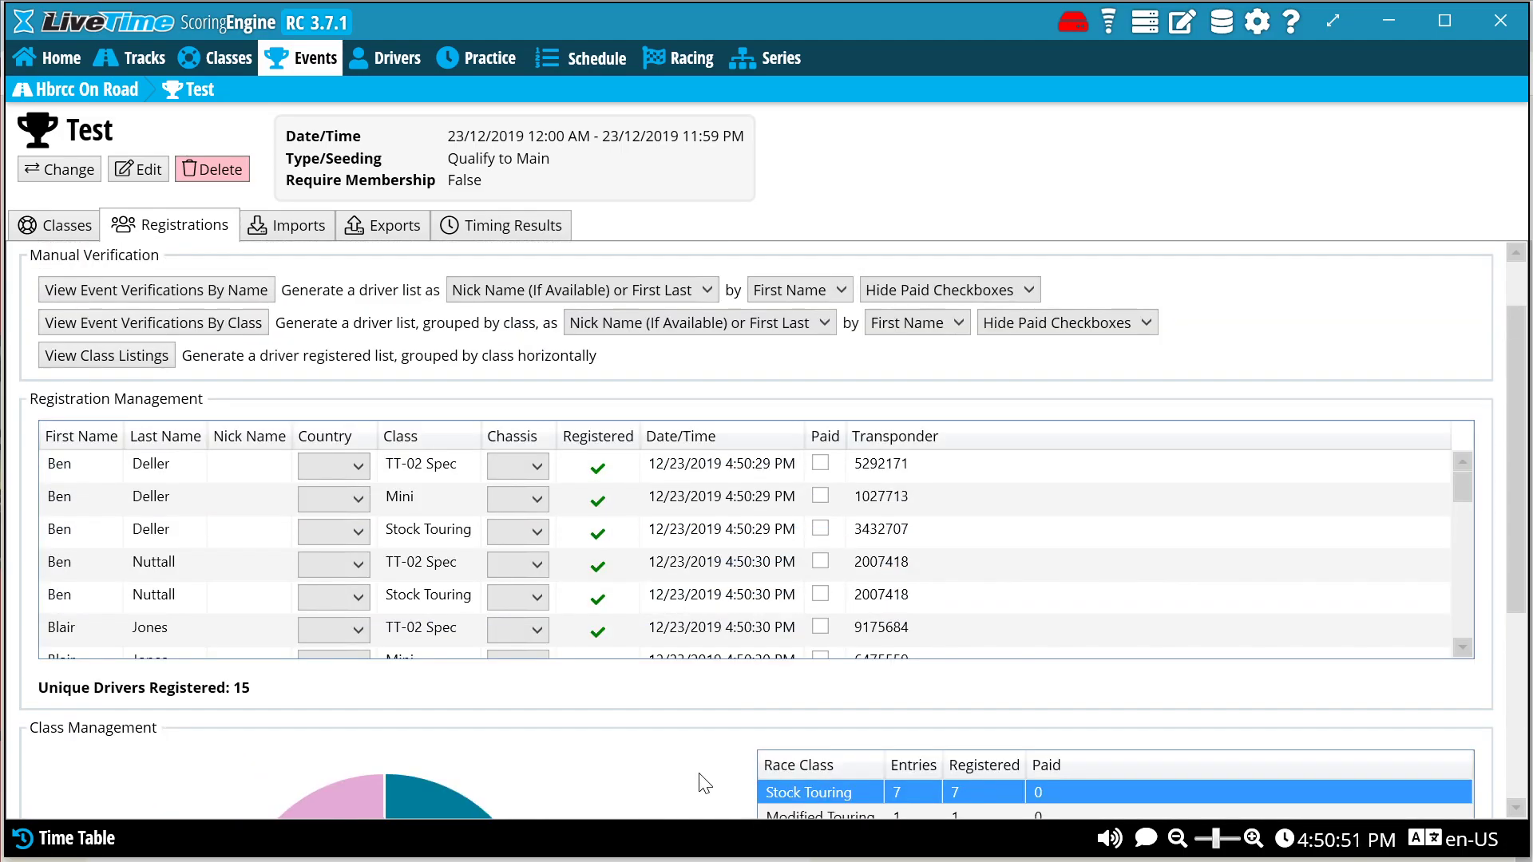
pyautogui.scroll(1, 703, 779)
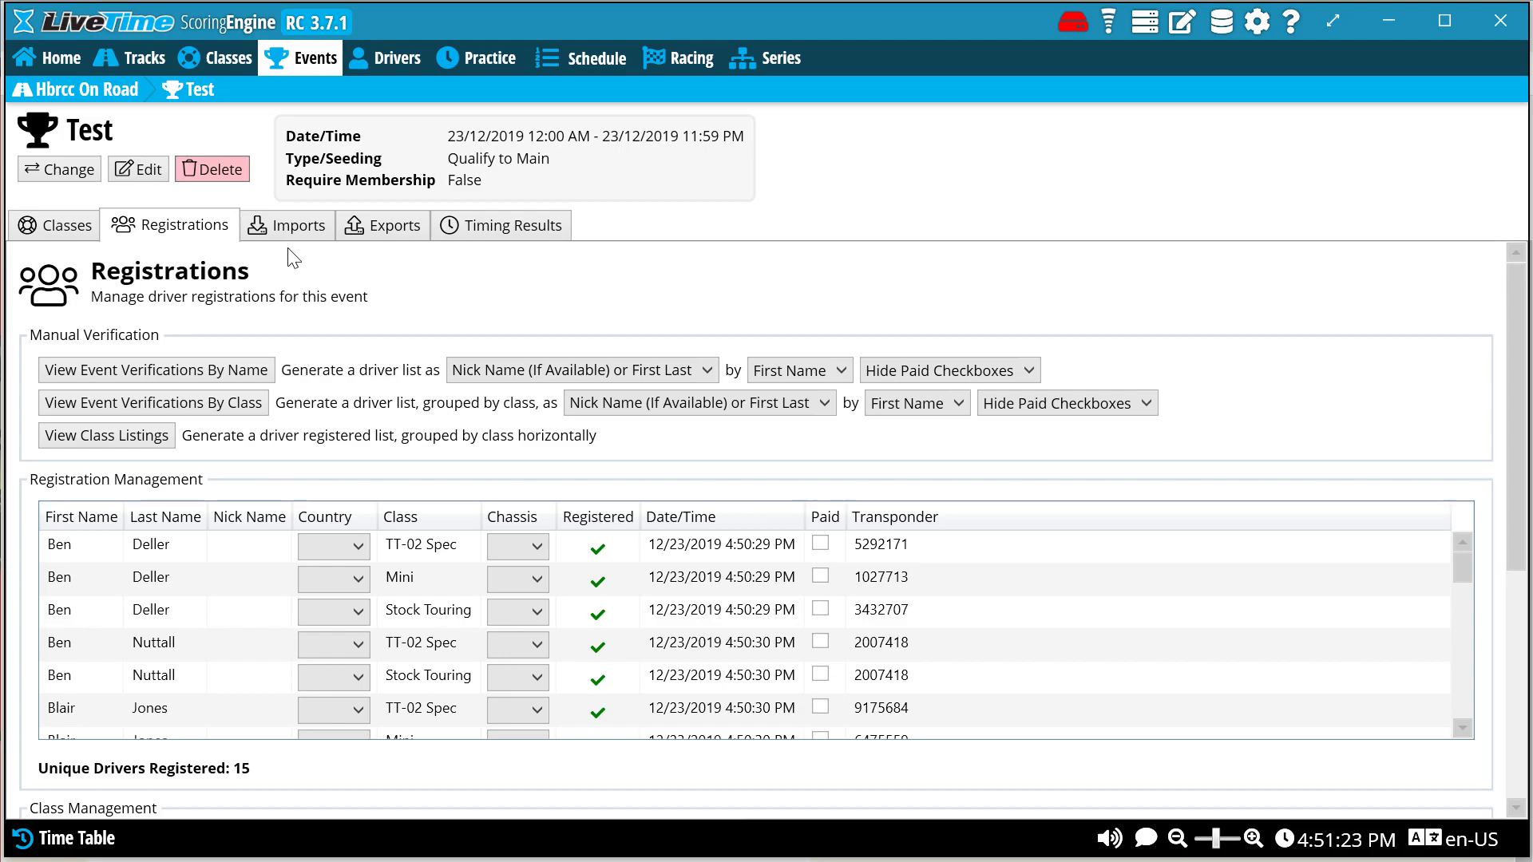
# View the fifth listed driver's class registrations, and register the sixth listed driver in Modified Touring, Formula One and TT-02 Spec
pyautogui.click(374, 57)
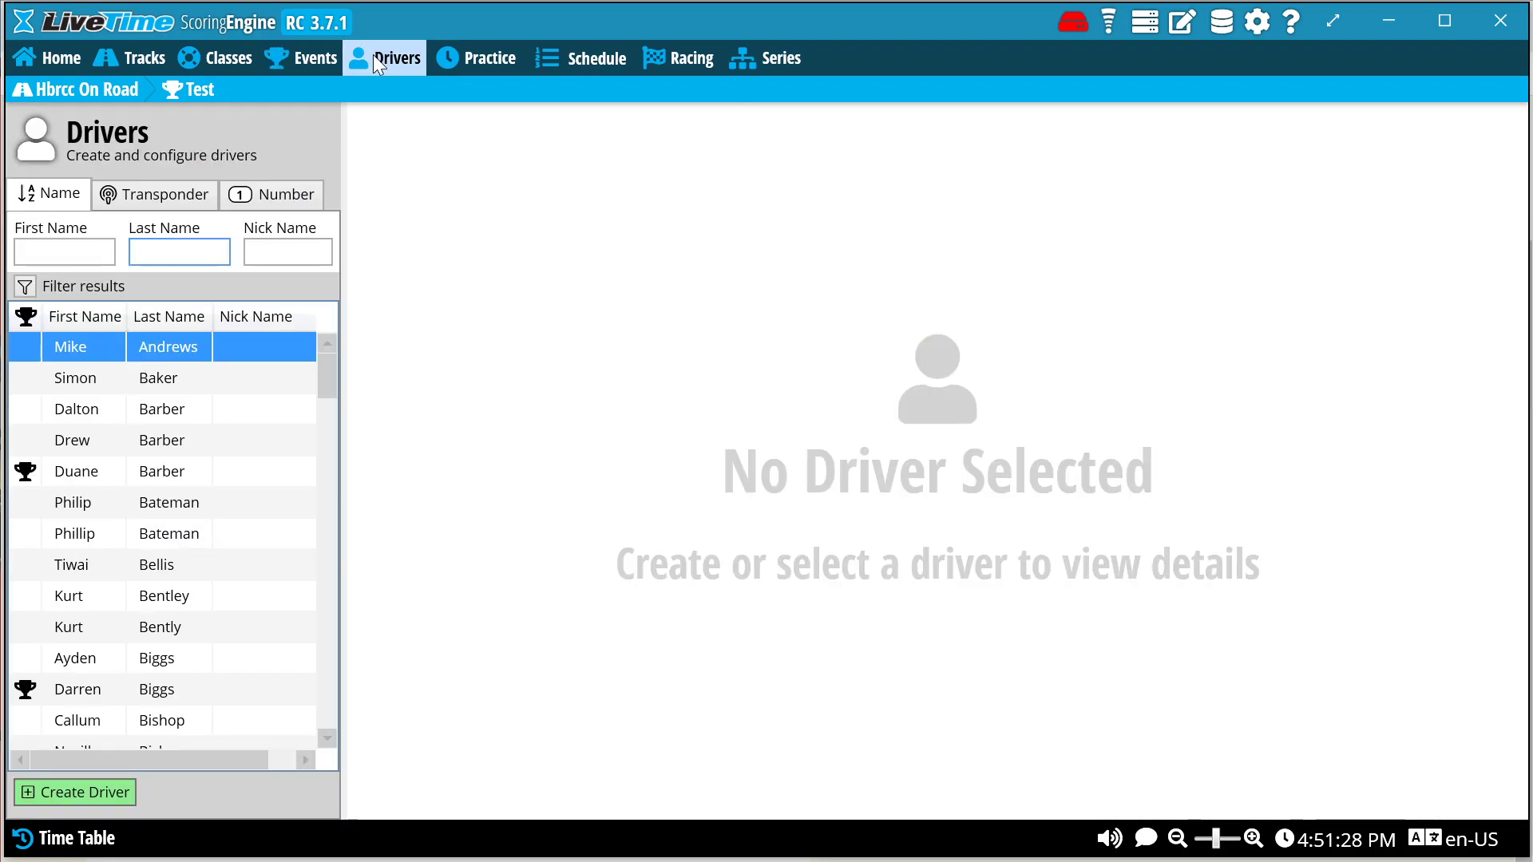
pyautogui.click(79, 469)
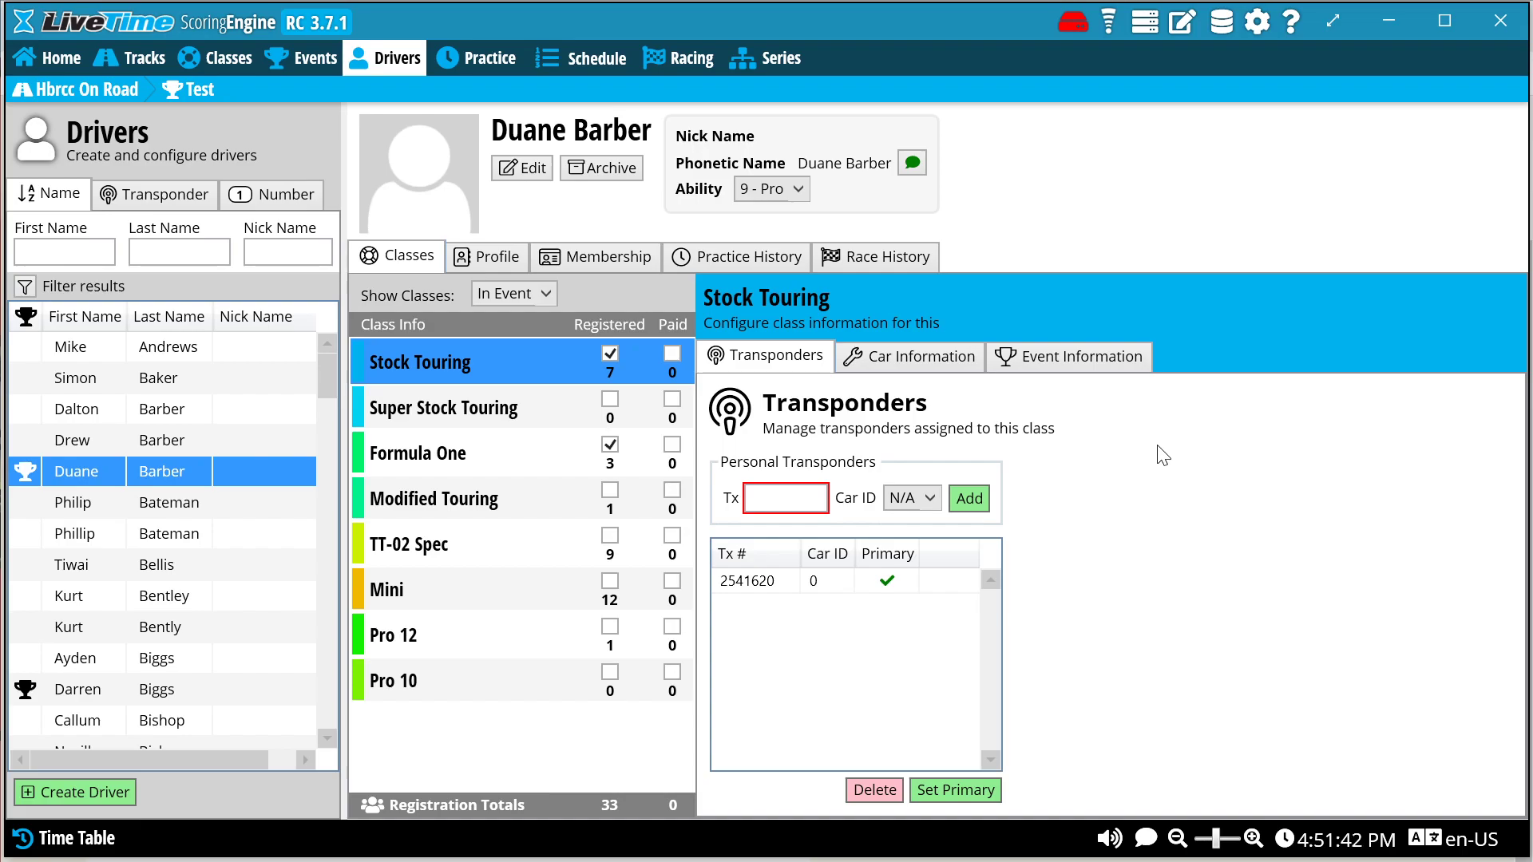
pyautogui.keyDown('ctrl'); pyautogui.click(113, 505); pyautogui.keyUp('ctrl')
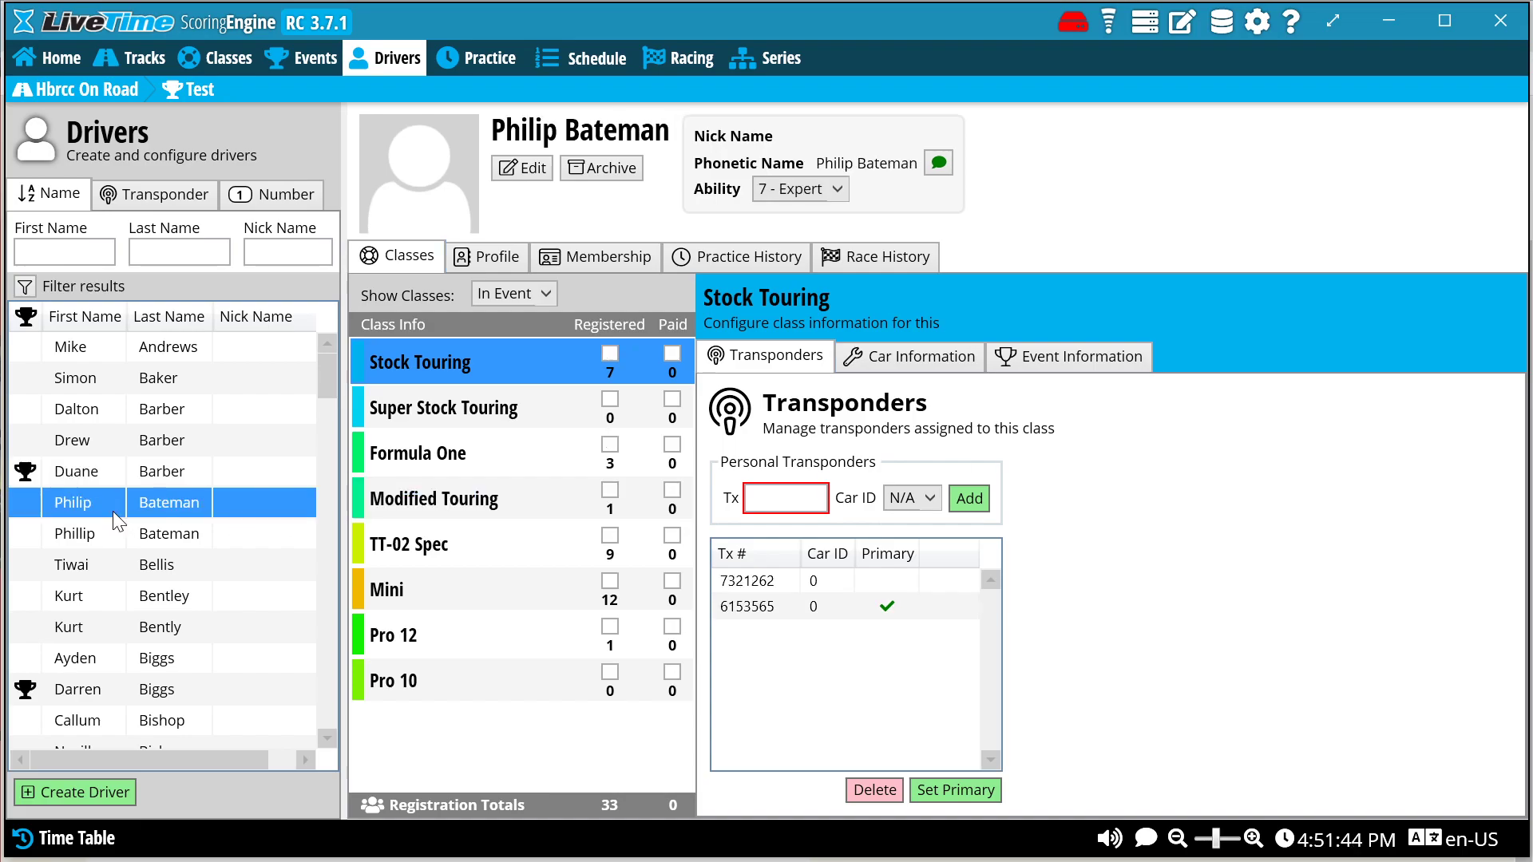
pyautogui.click(574, 598)
pyautogui.click(610, 489)
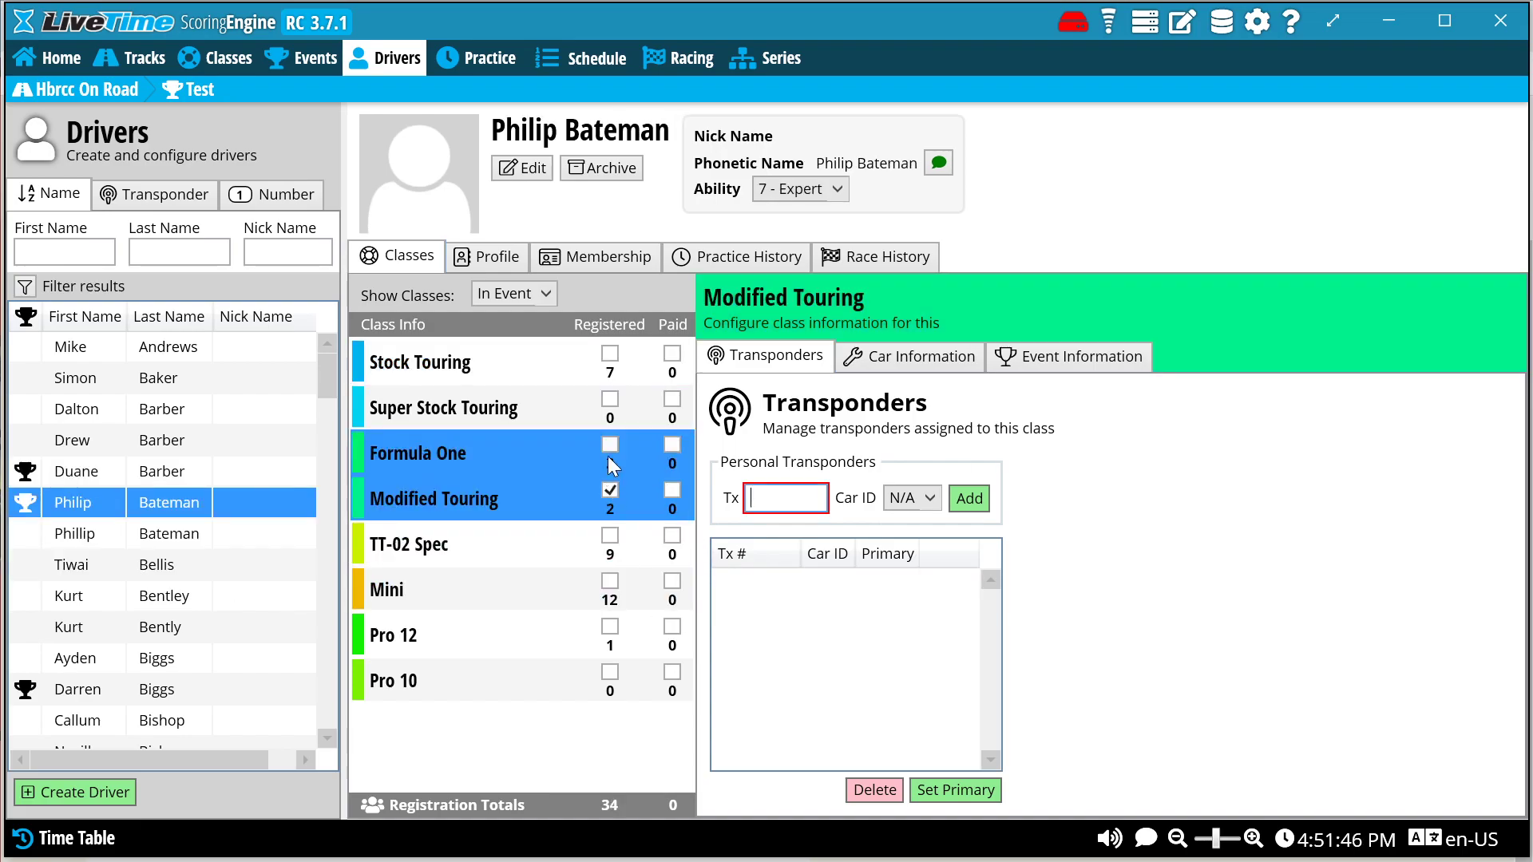
pyautogui.click(610, 444)
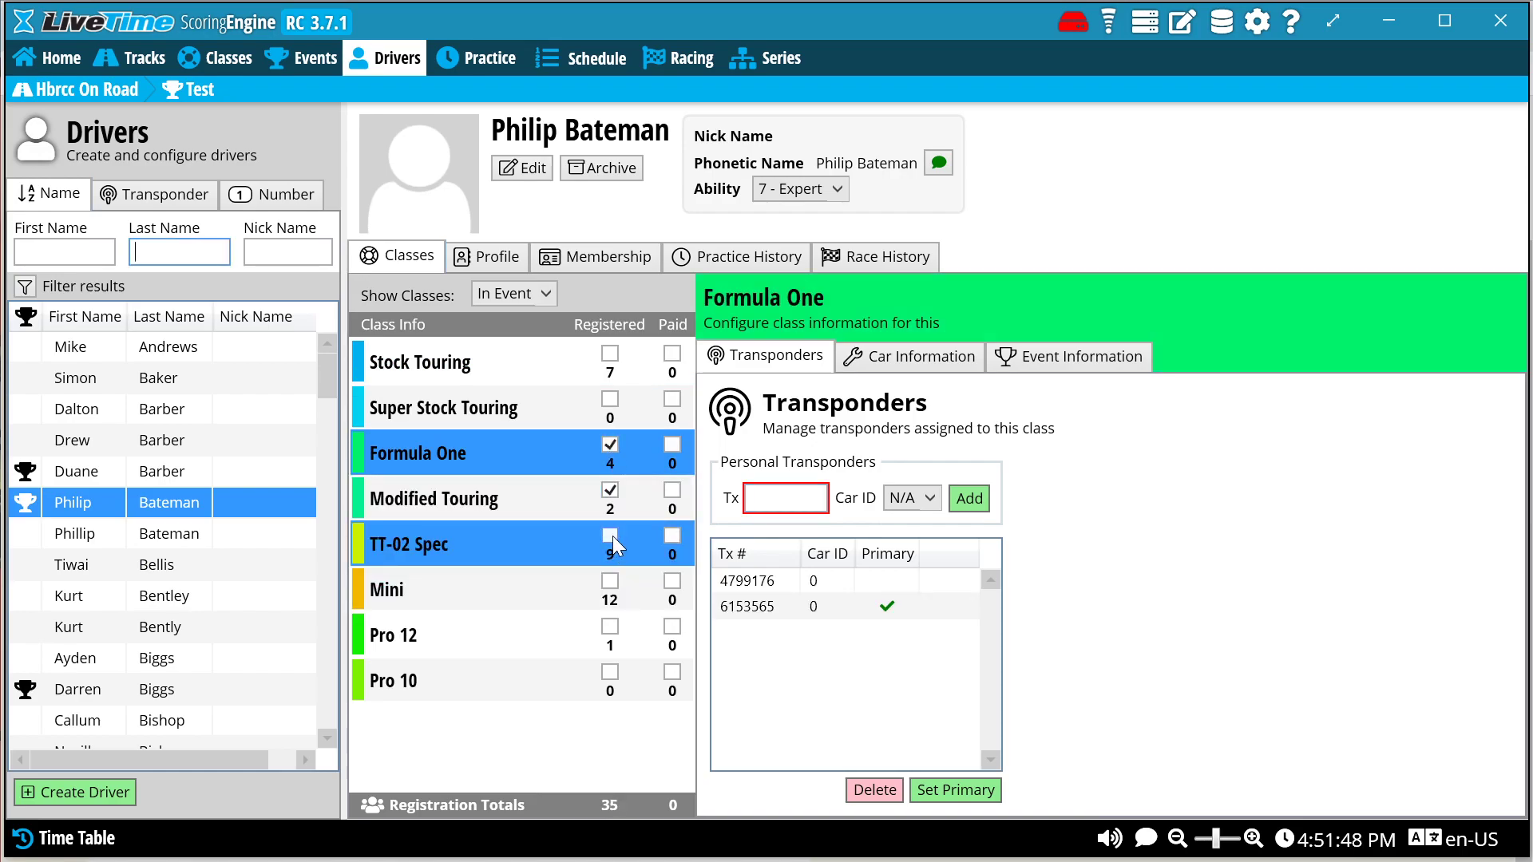
pyautogui.click(610, 535)
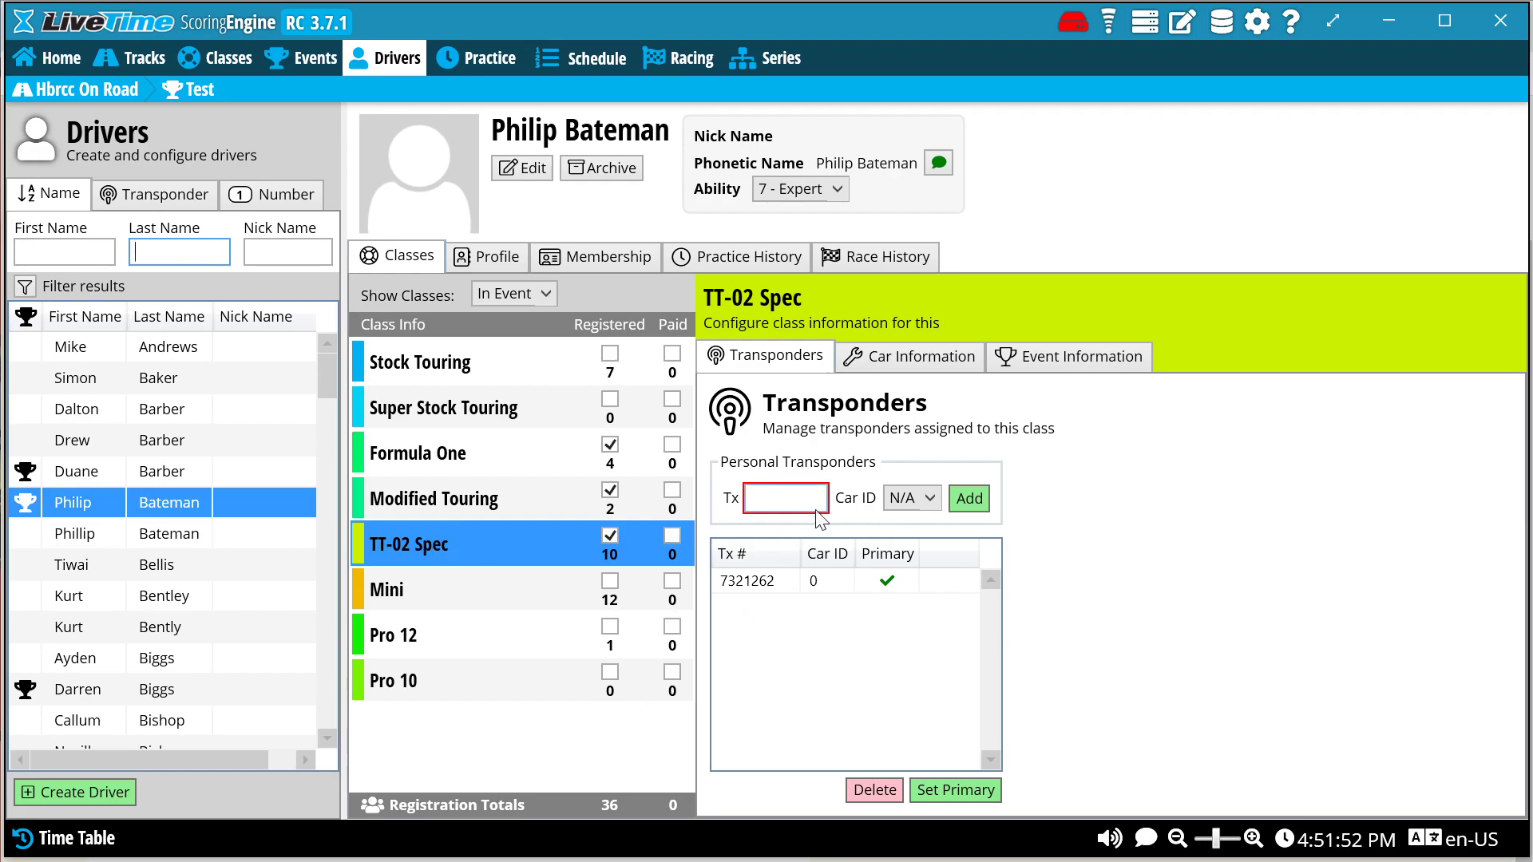
pyautogui.click(757, 499)
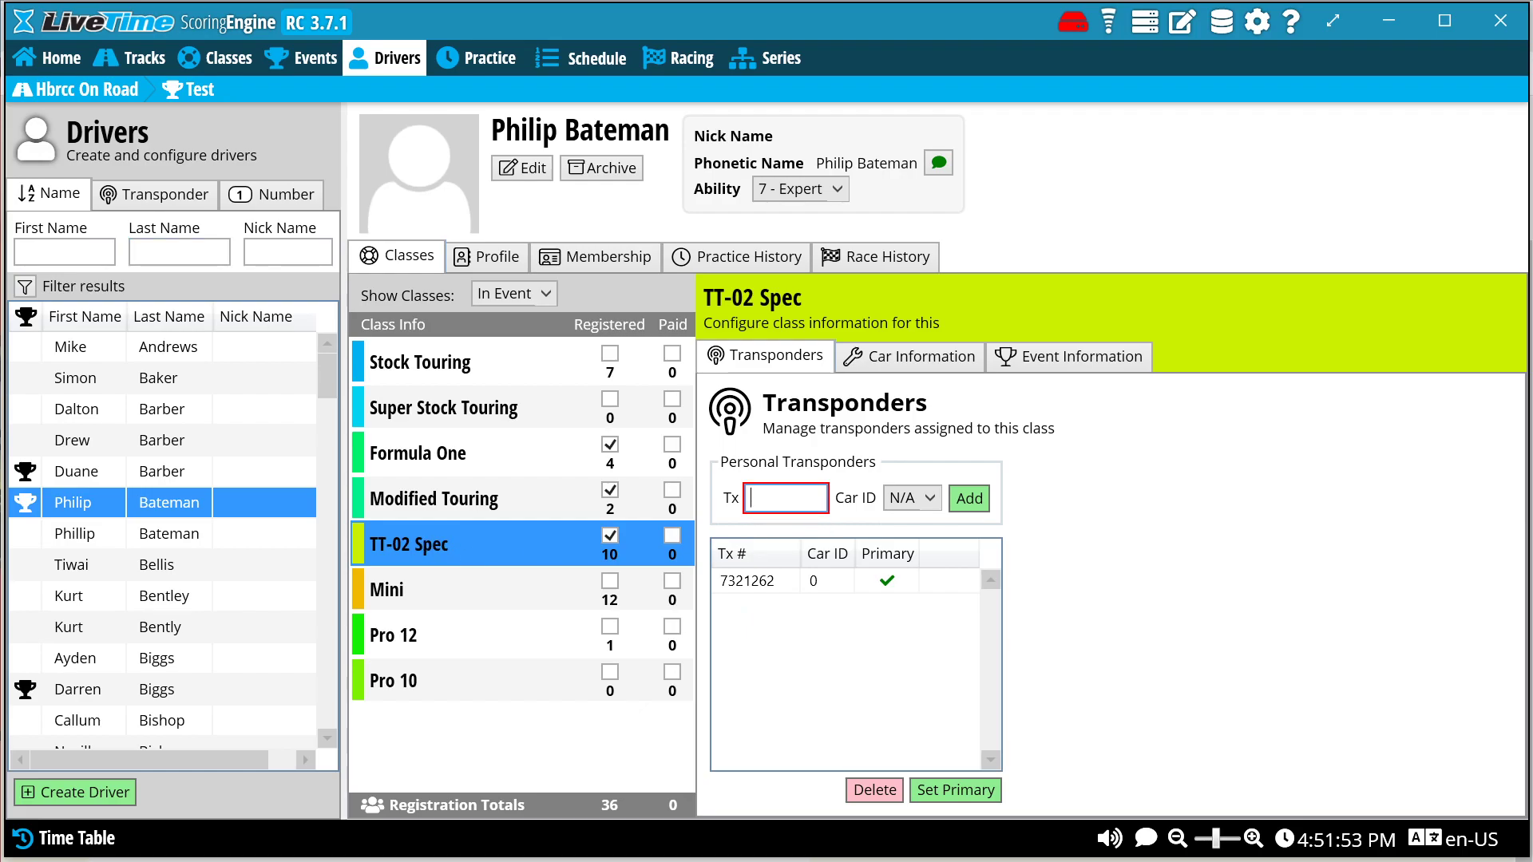
pyautogui.click(764, 583)
pyautogui.click(778, 497)
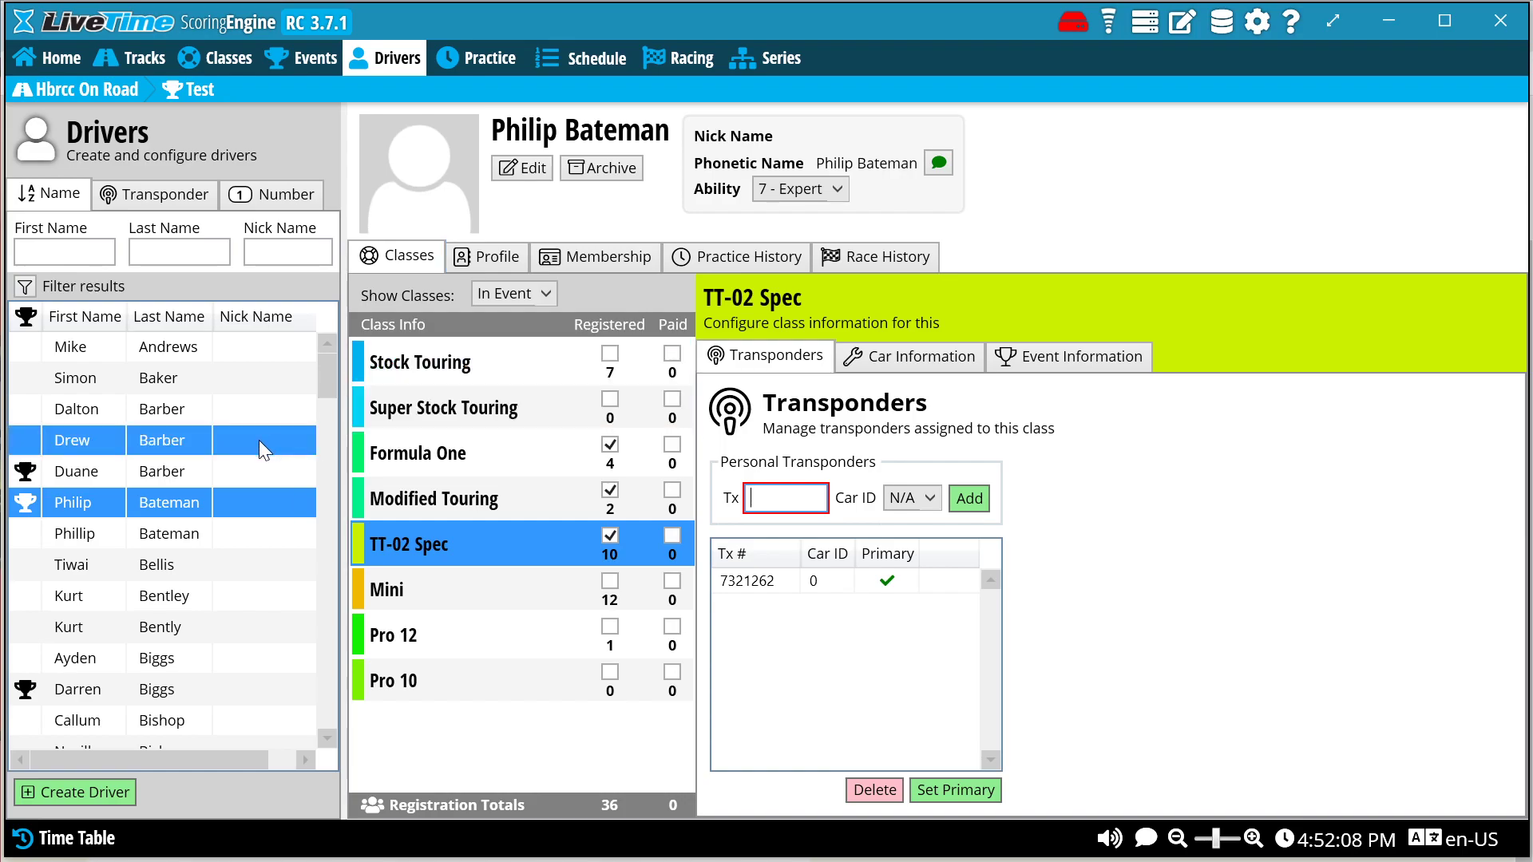
pyautogui.moveTo(324, 366)
pyautogui.mouseDown()
pyautogui.moveTo(333, 723)
pyautogui.moveTo(348, 358)
pyautogui.mouseUp()
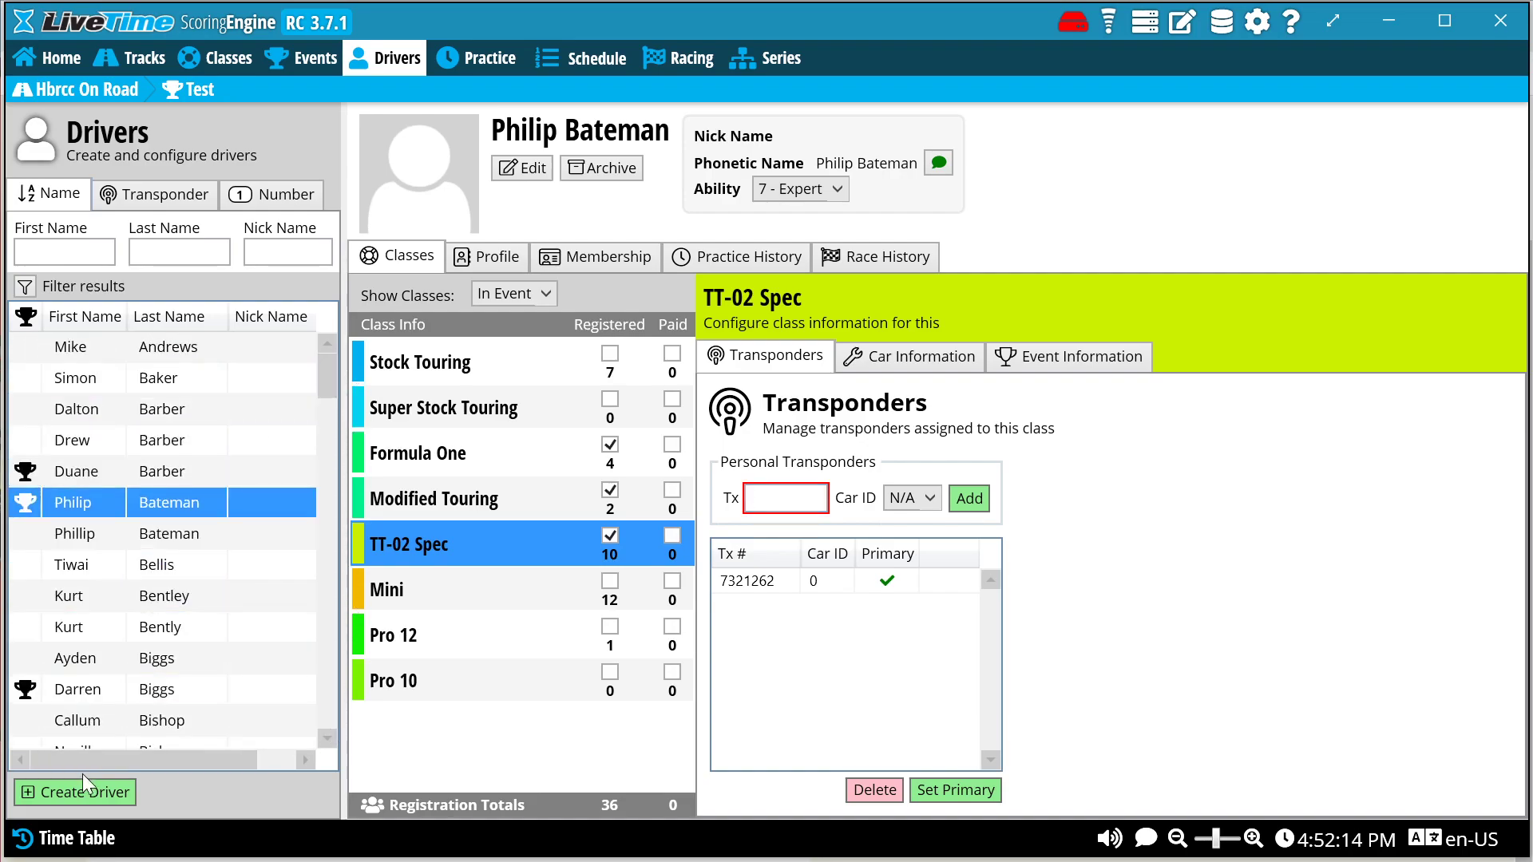
pyautogui.click(50, 797)
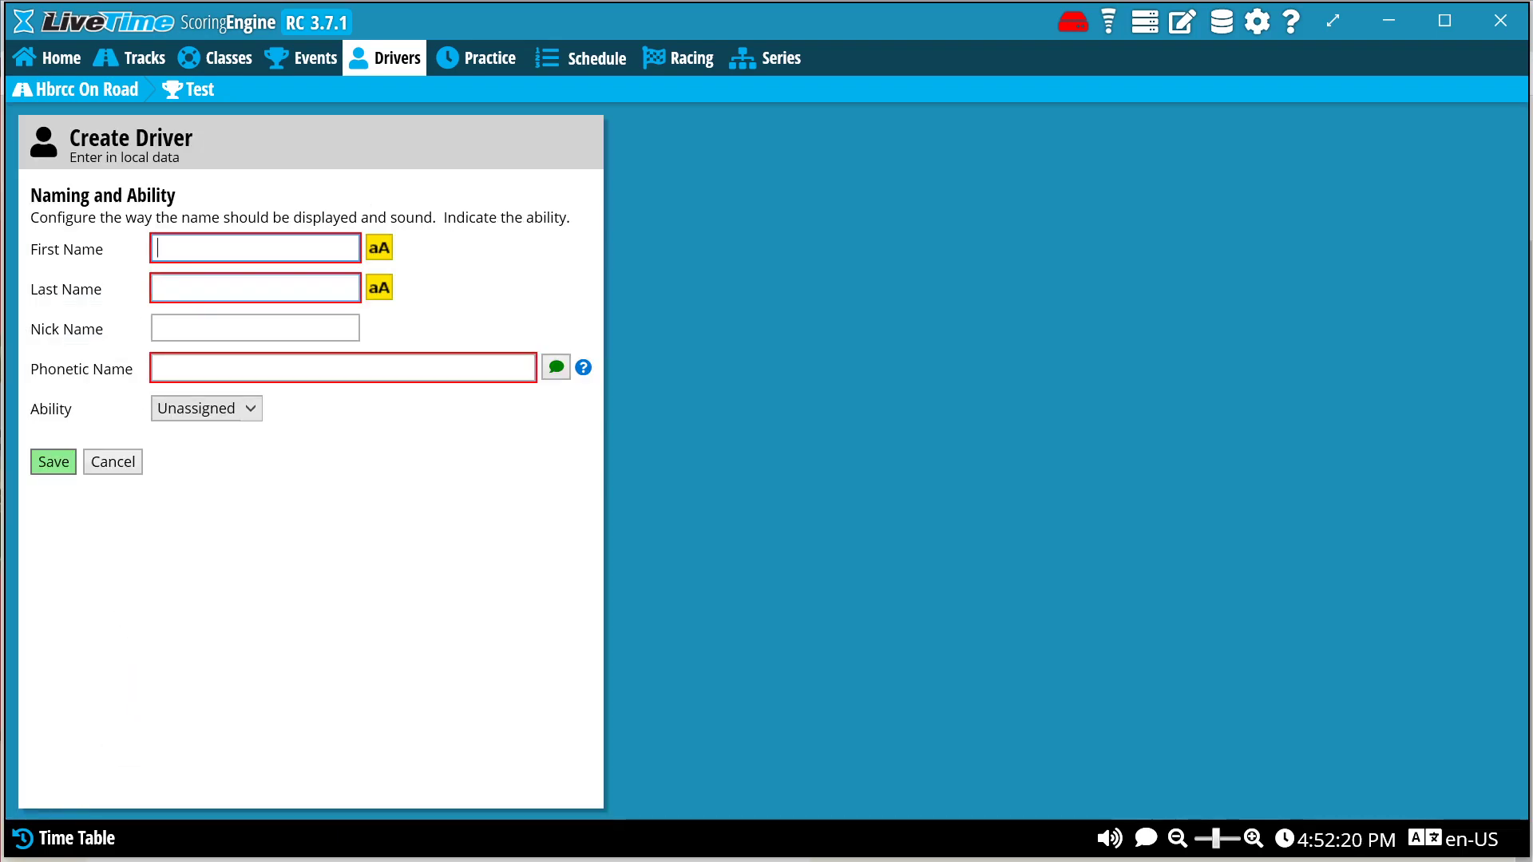
pyautogui.click(55, 462)
pyautogui.click(113, 463)
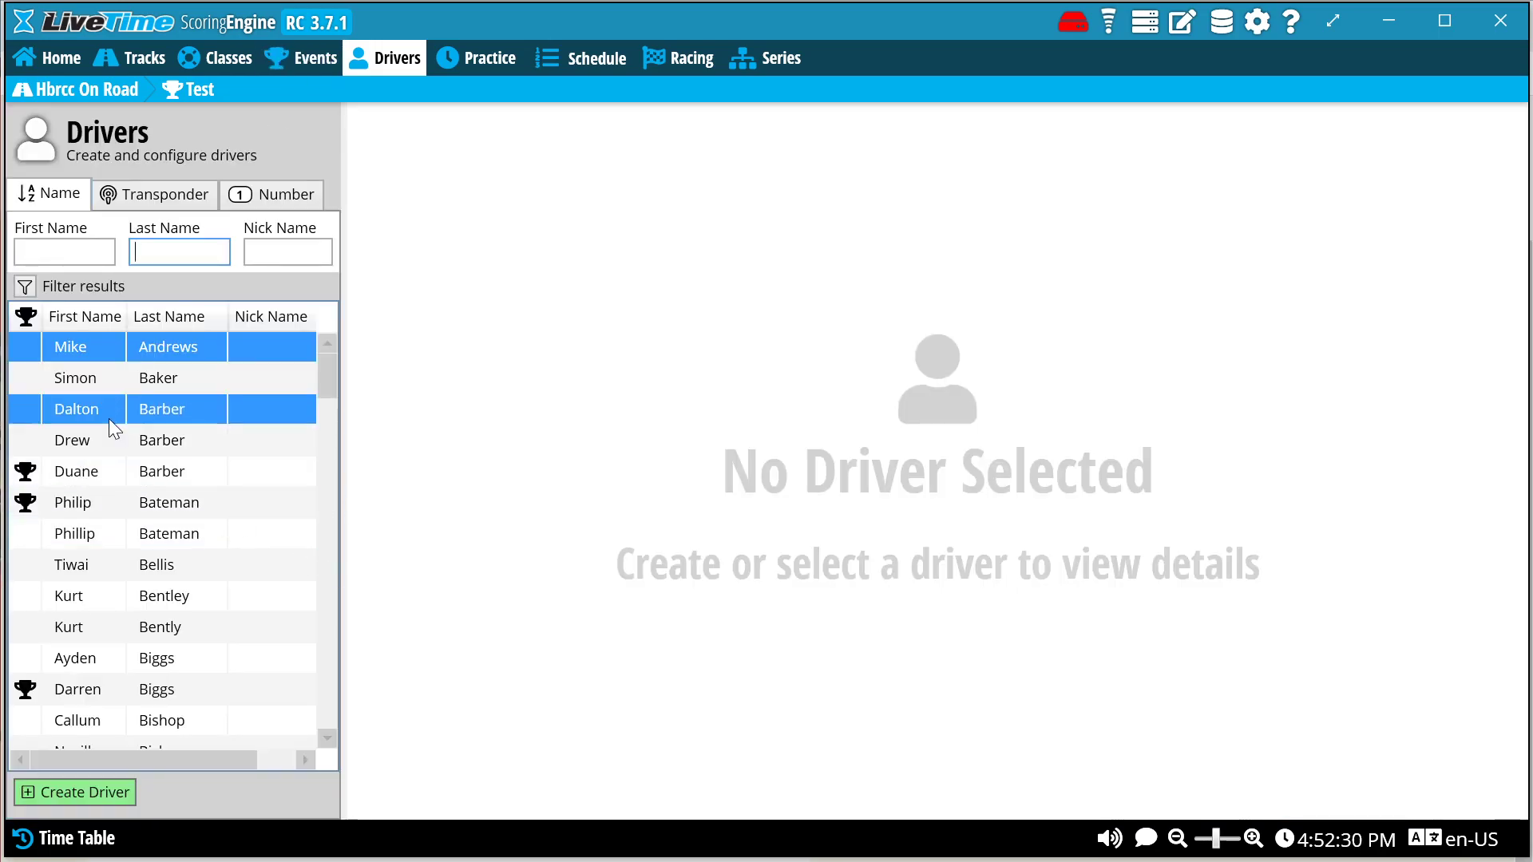
# Register the second listed driver for the event in Formula One, Modified Touring and TT-02 Spec
pyautogui.click(112, 378)
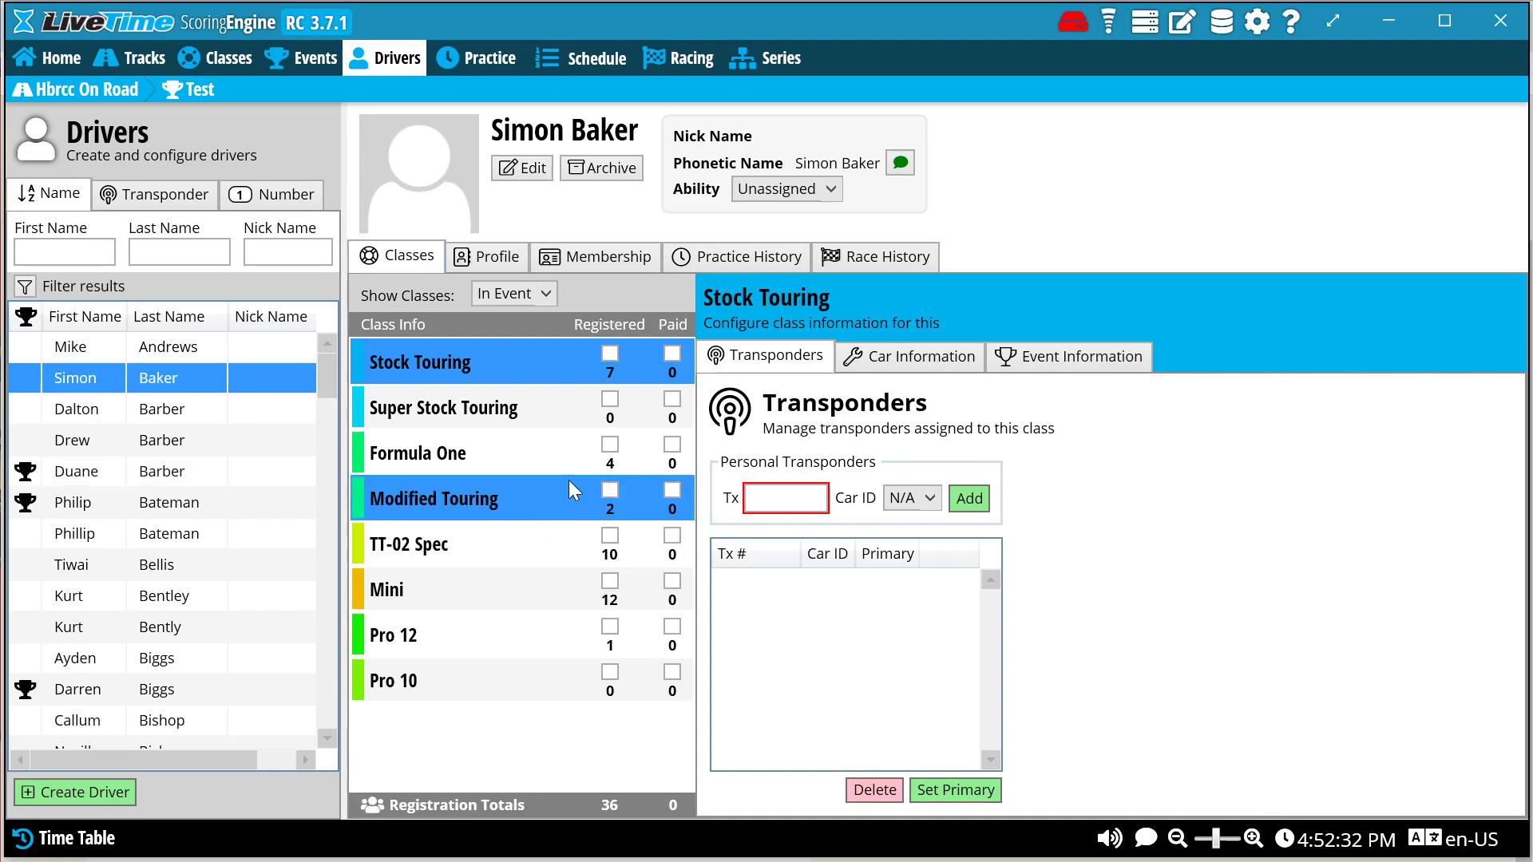
pyautogui.click(610, 444)
pyautogui.click(610, 489)
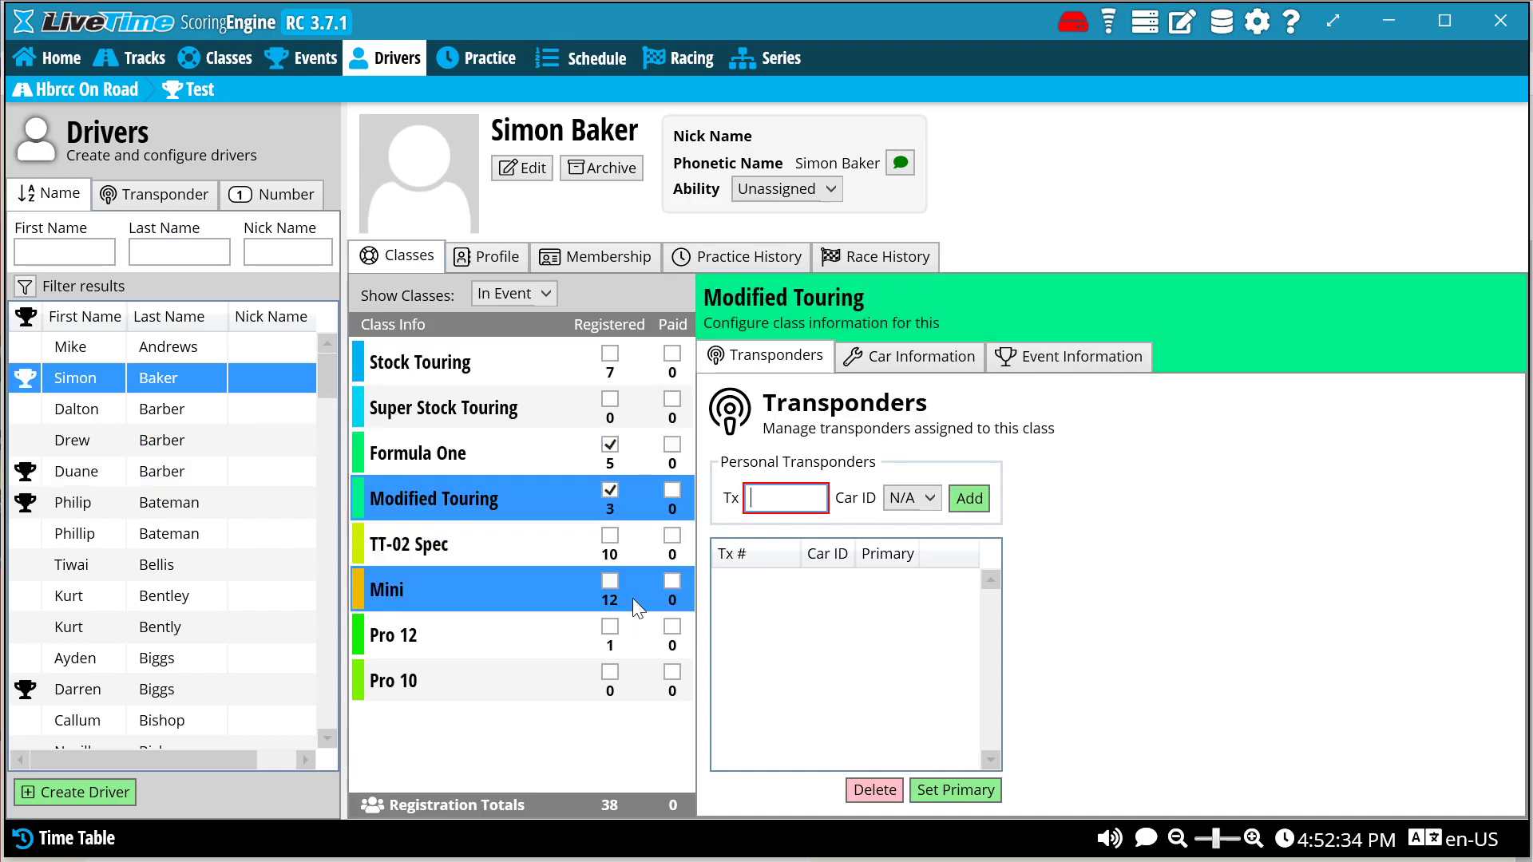
pyautogui.click(611, 535)
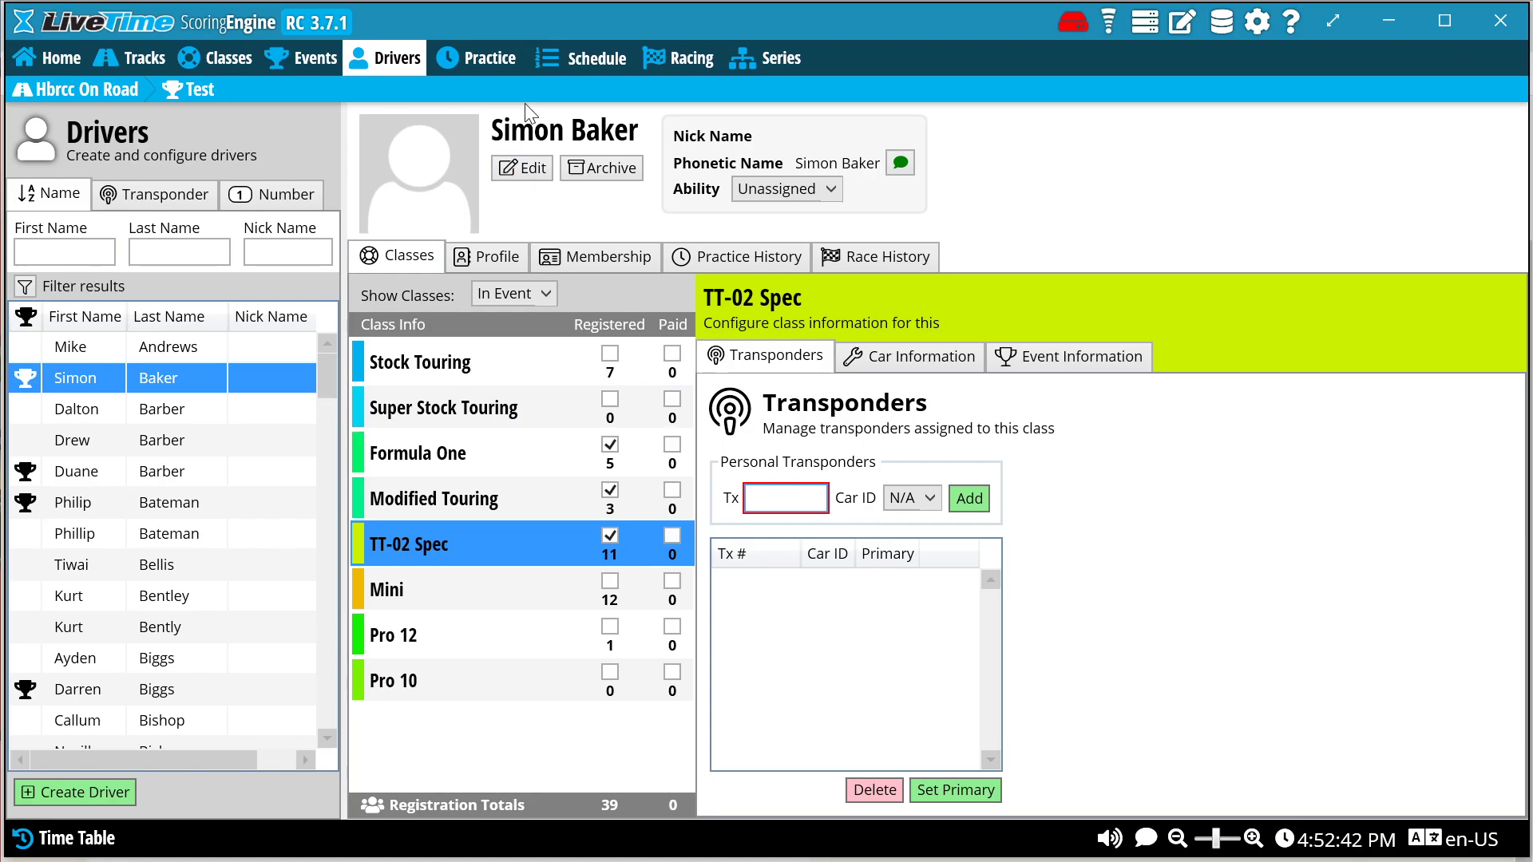
# Switch open practice on and back off in the practice settings
pyautogui.click(480, 60)
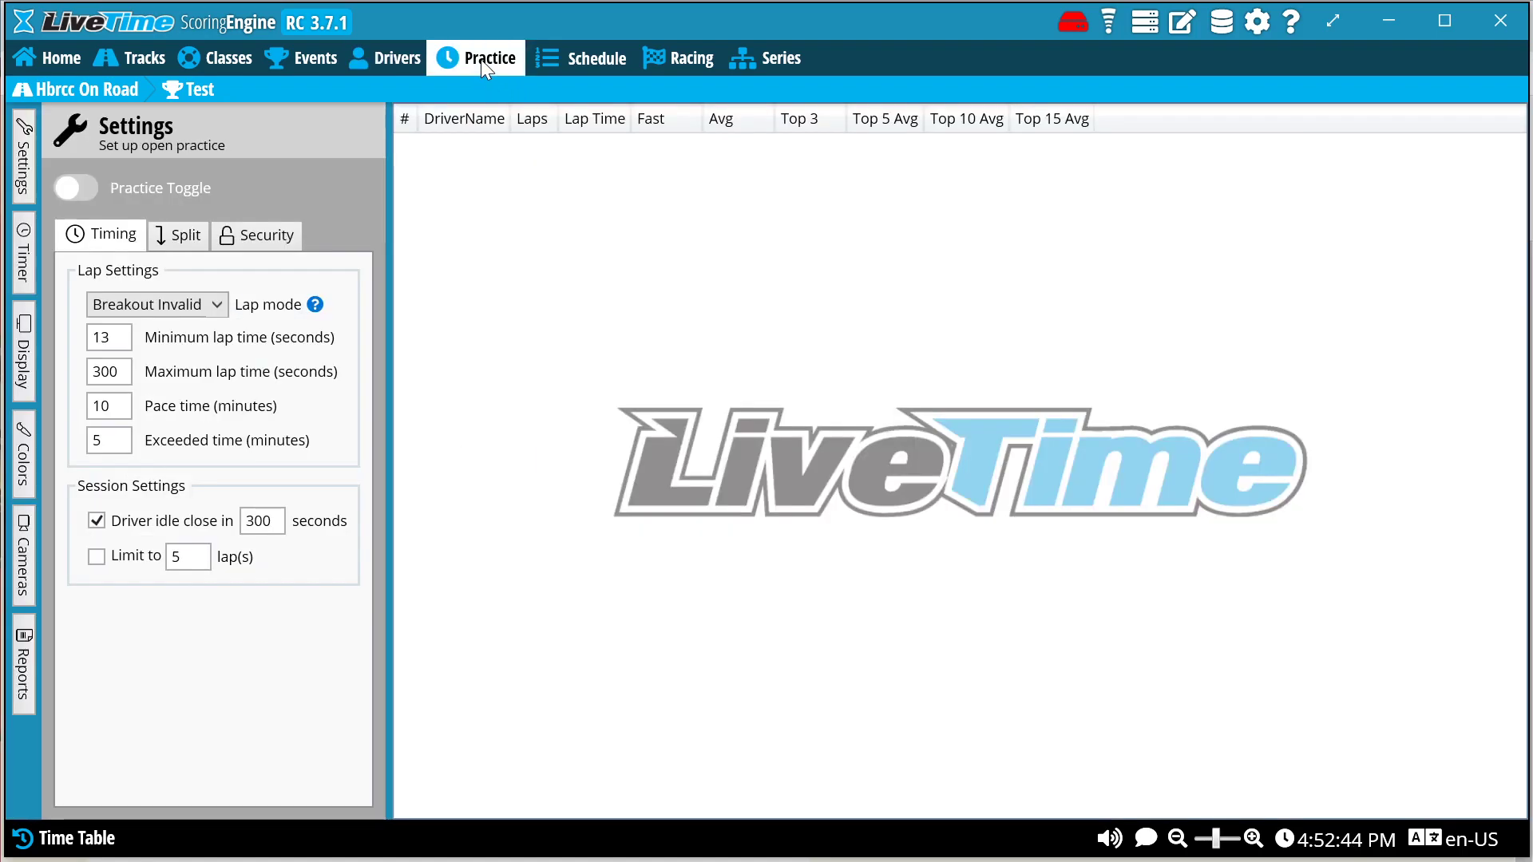
pyautogui.click(69, 189)
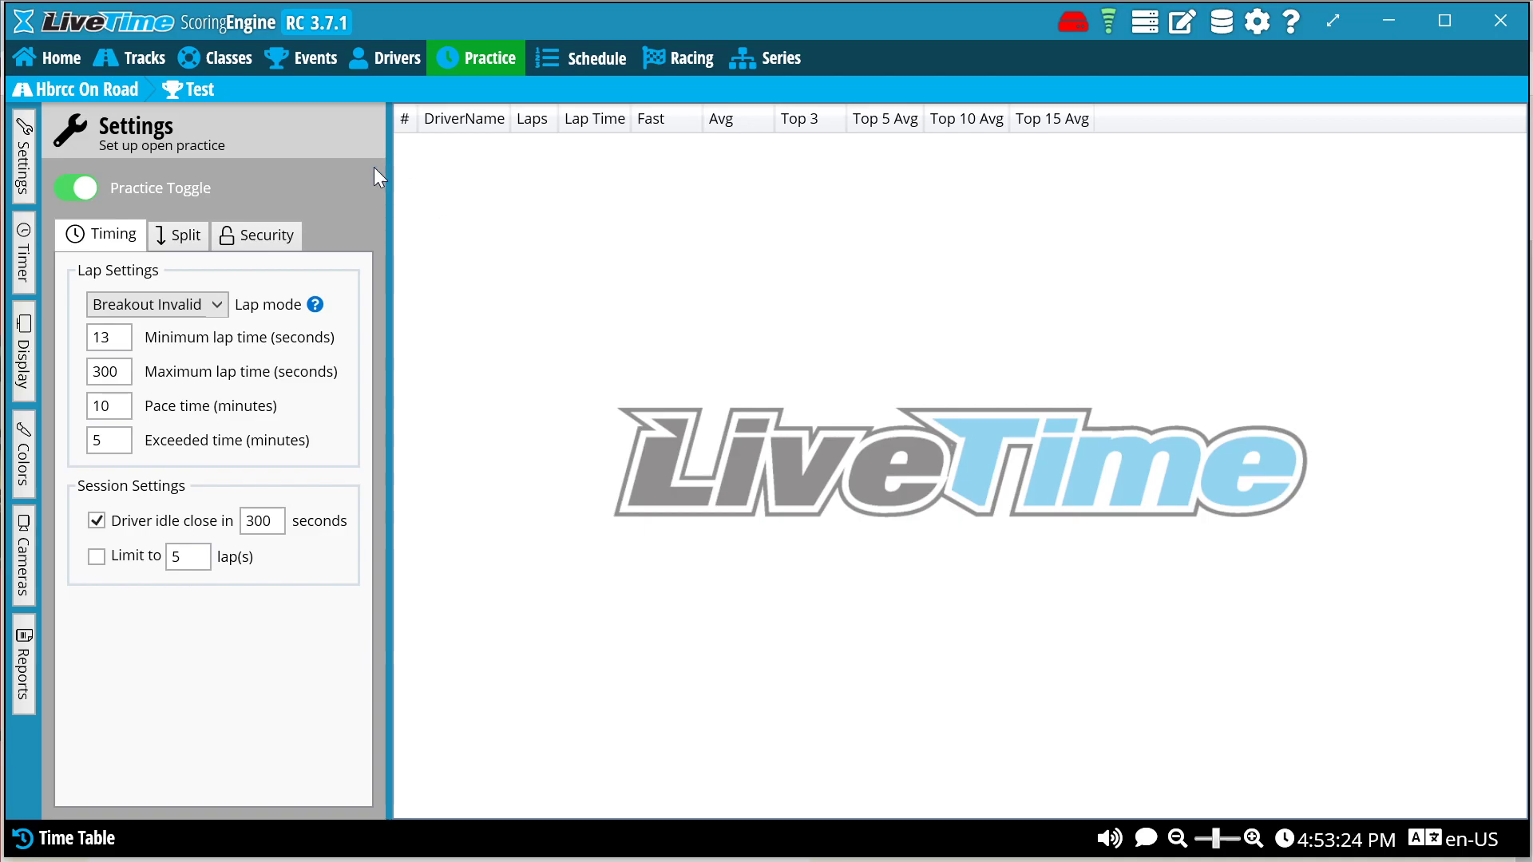
pyautogui.click(73, 194)
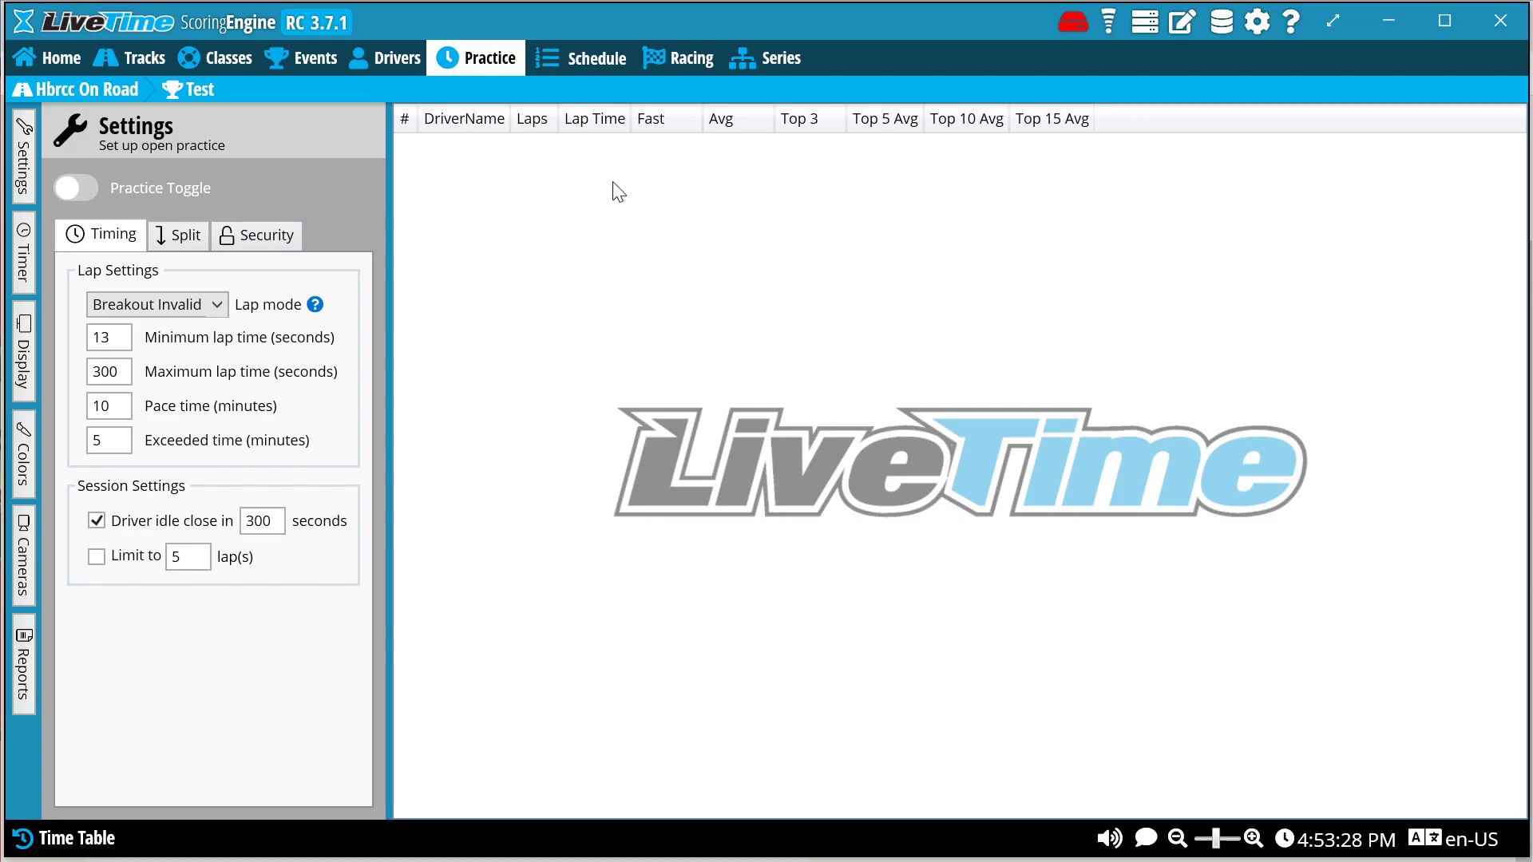
# Generate a qualifying round for the Test event with all classes selected and drivers seeded in random order
pyautogui.click(569, 59)
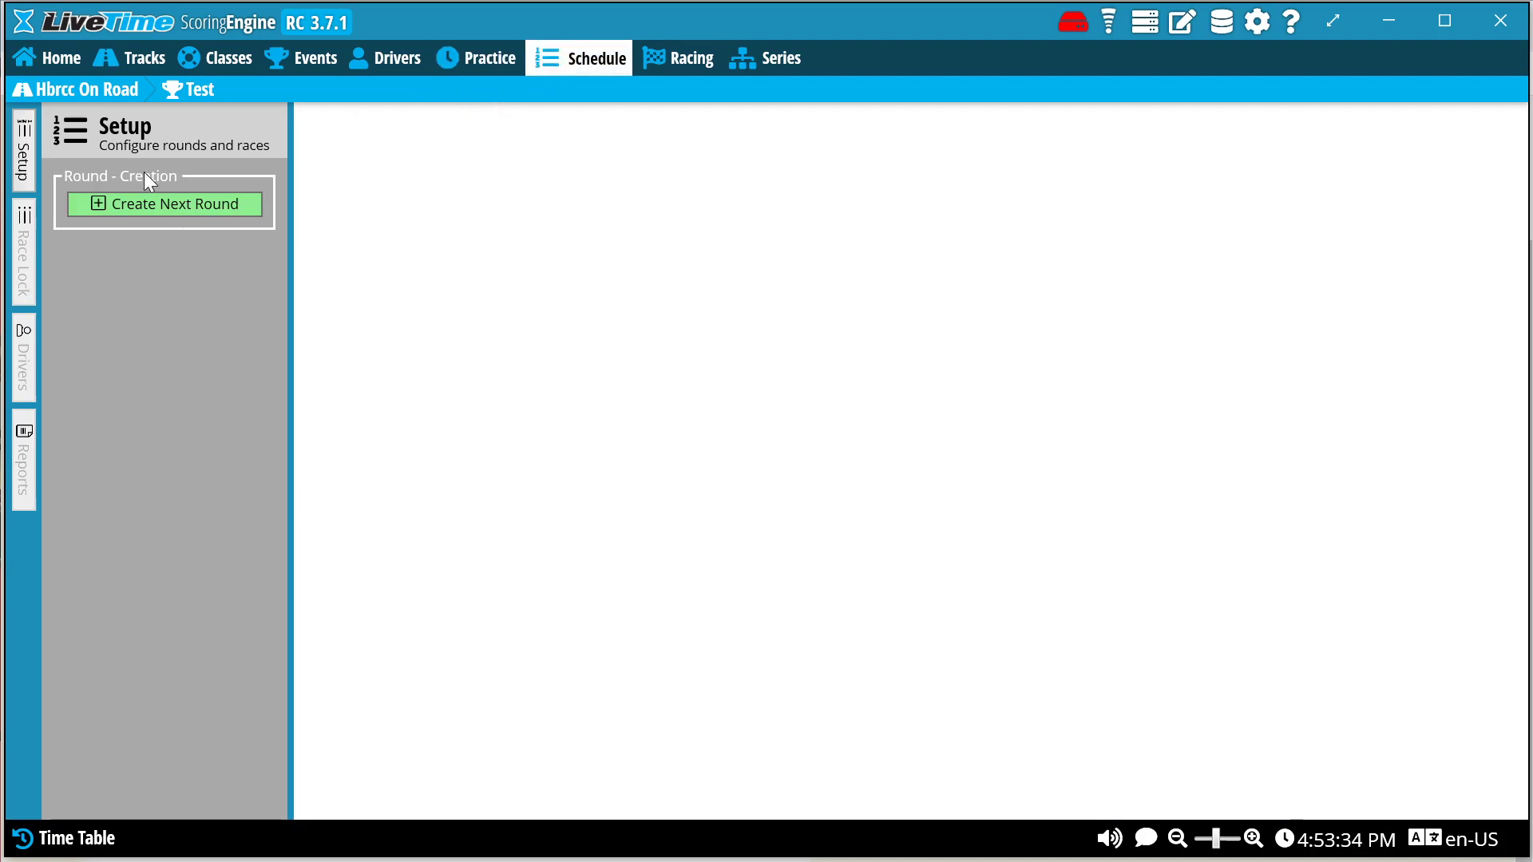
pyautogui.click(109, 202)
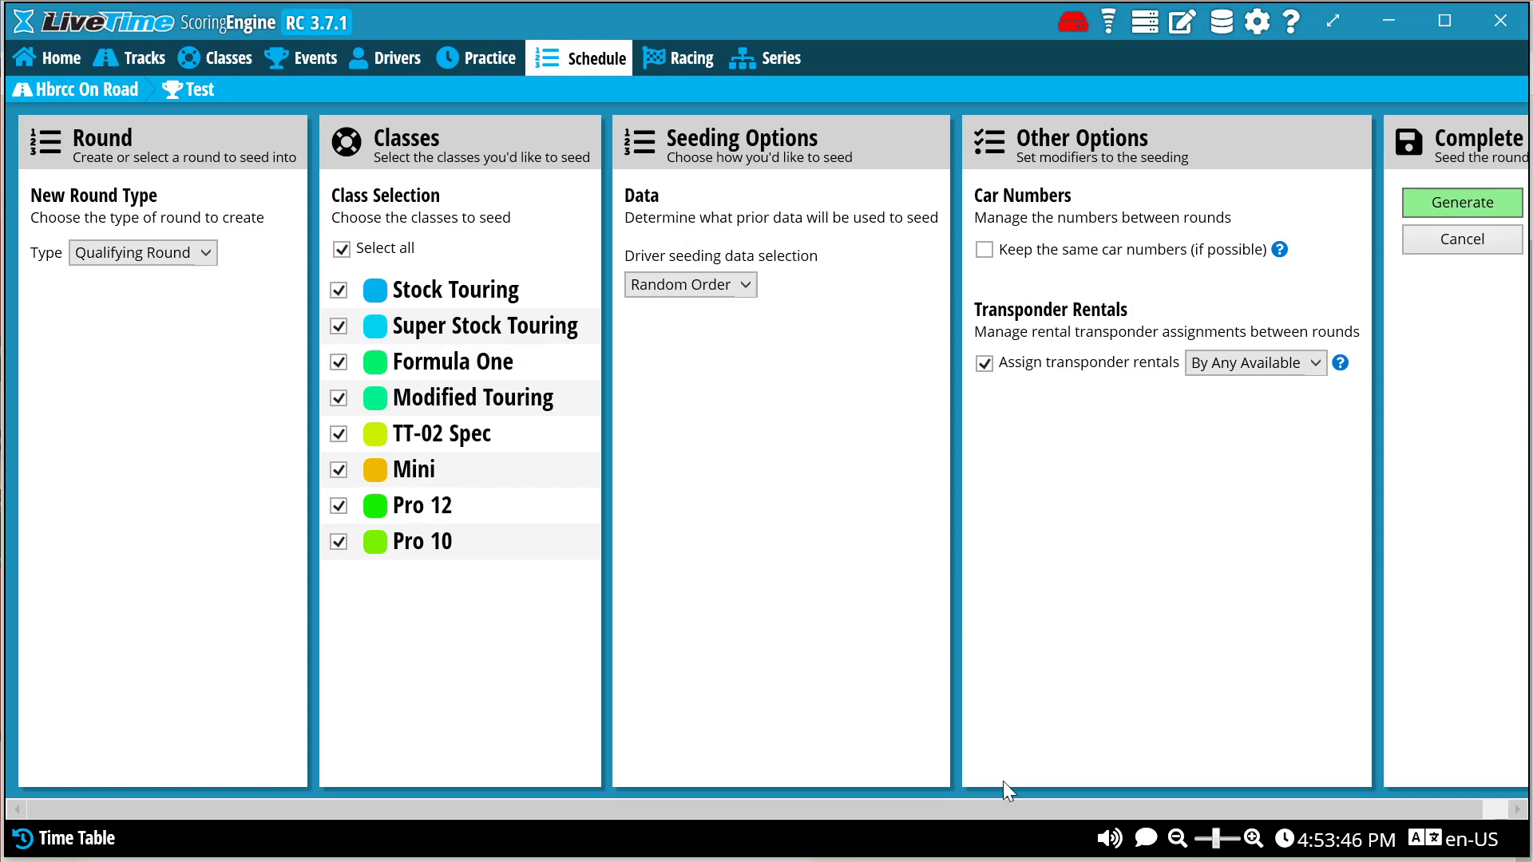
pyautogui.moveTo(1014, 808); pyautogui.dragTo(1092, 815)
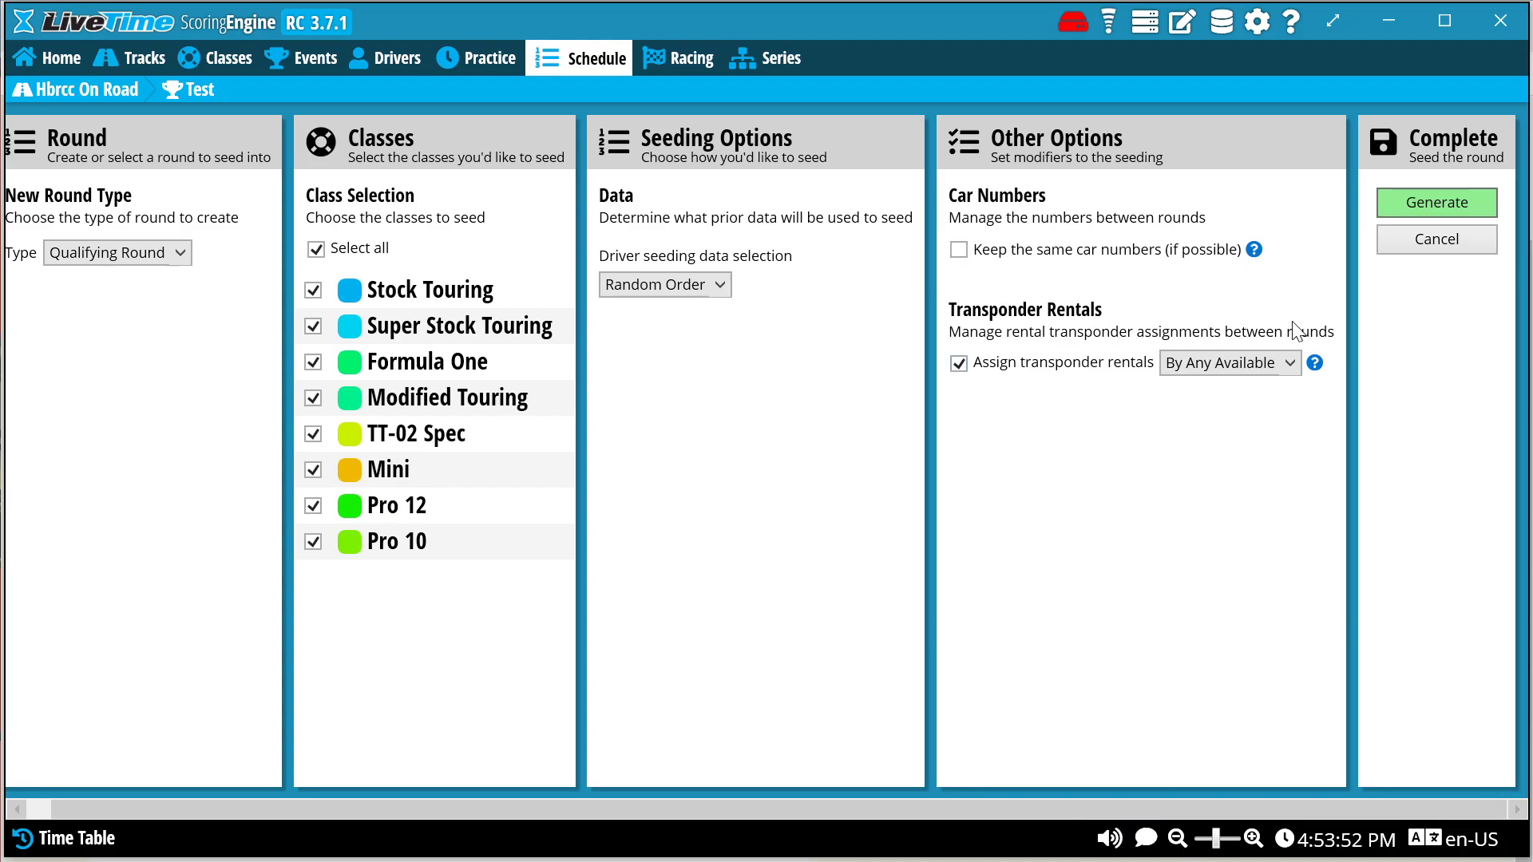
pyautogui.click(1429, 205)
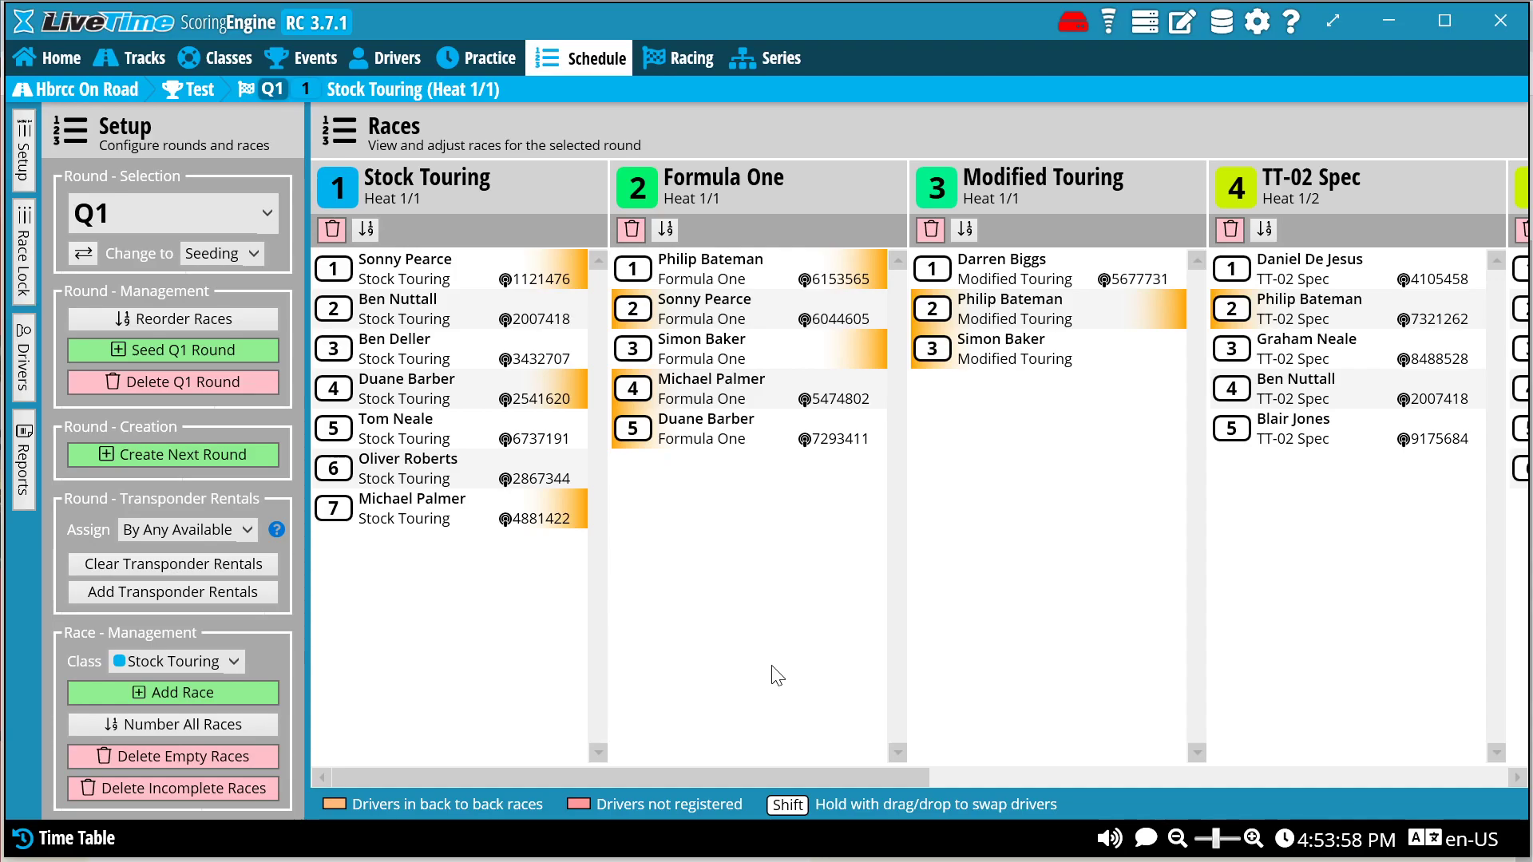
# Review the Q1 heats of every class and view the available actions for the only driver in the Pro 12 race
pyautogui.moveTo(669, 774); pyautogui.dragTo(1300, 801)
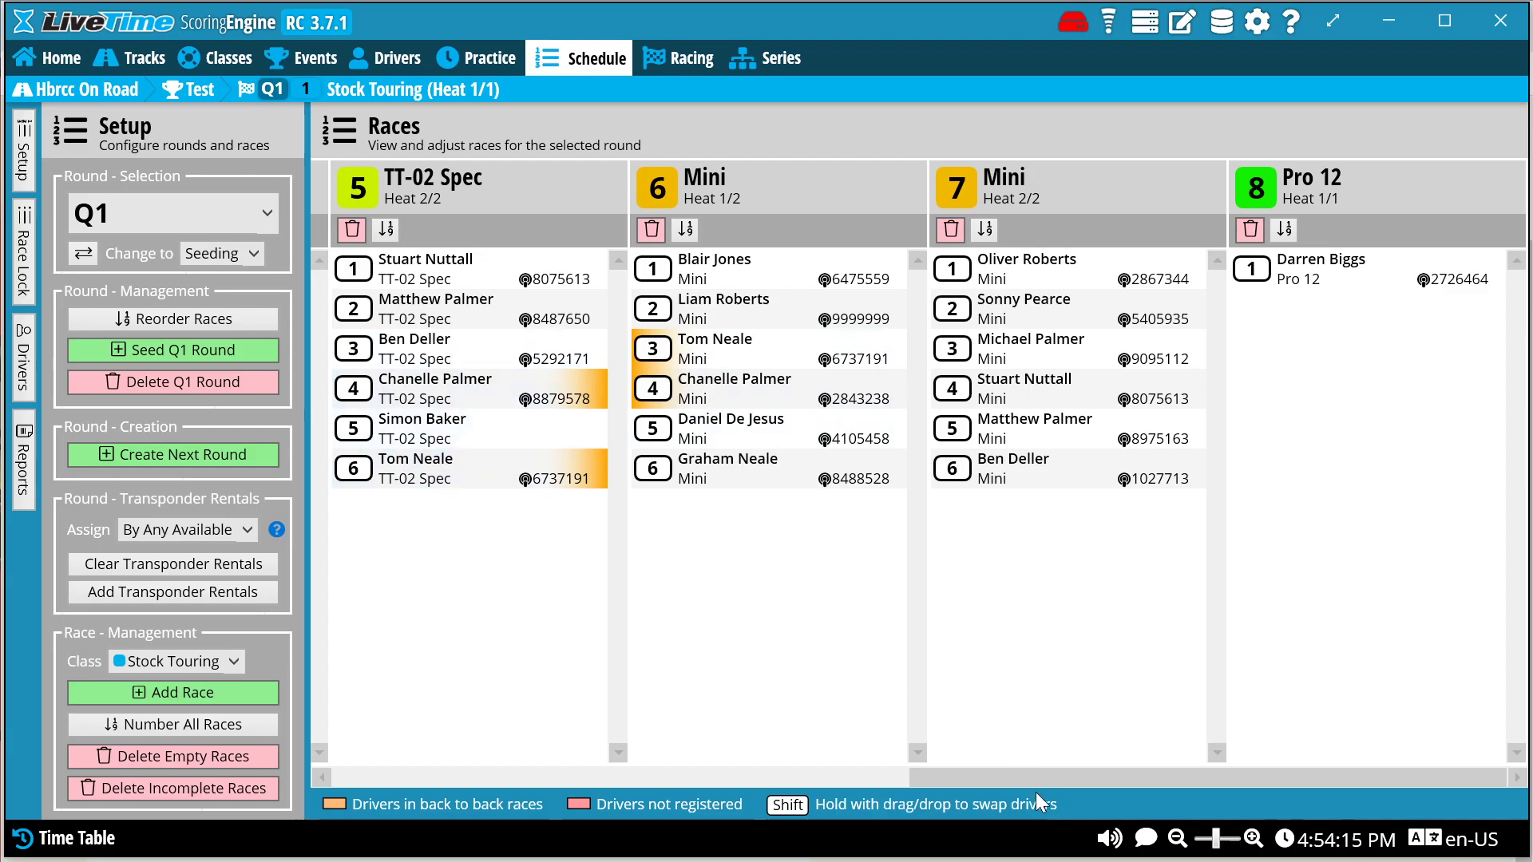
pyautogui.moveTo(1057, 773); pyautogui.dragTo(1115, 763)
pyautogui.click(1310, 276)
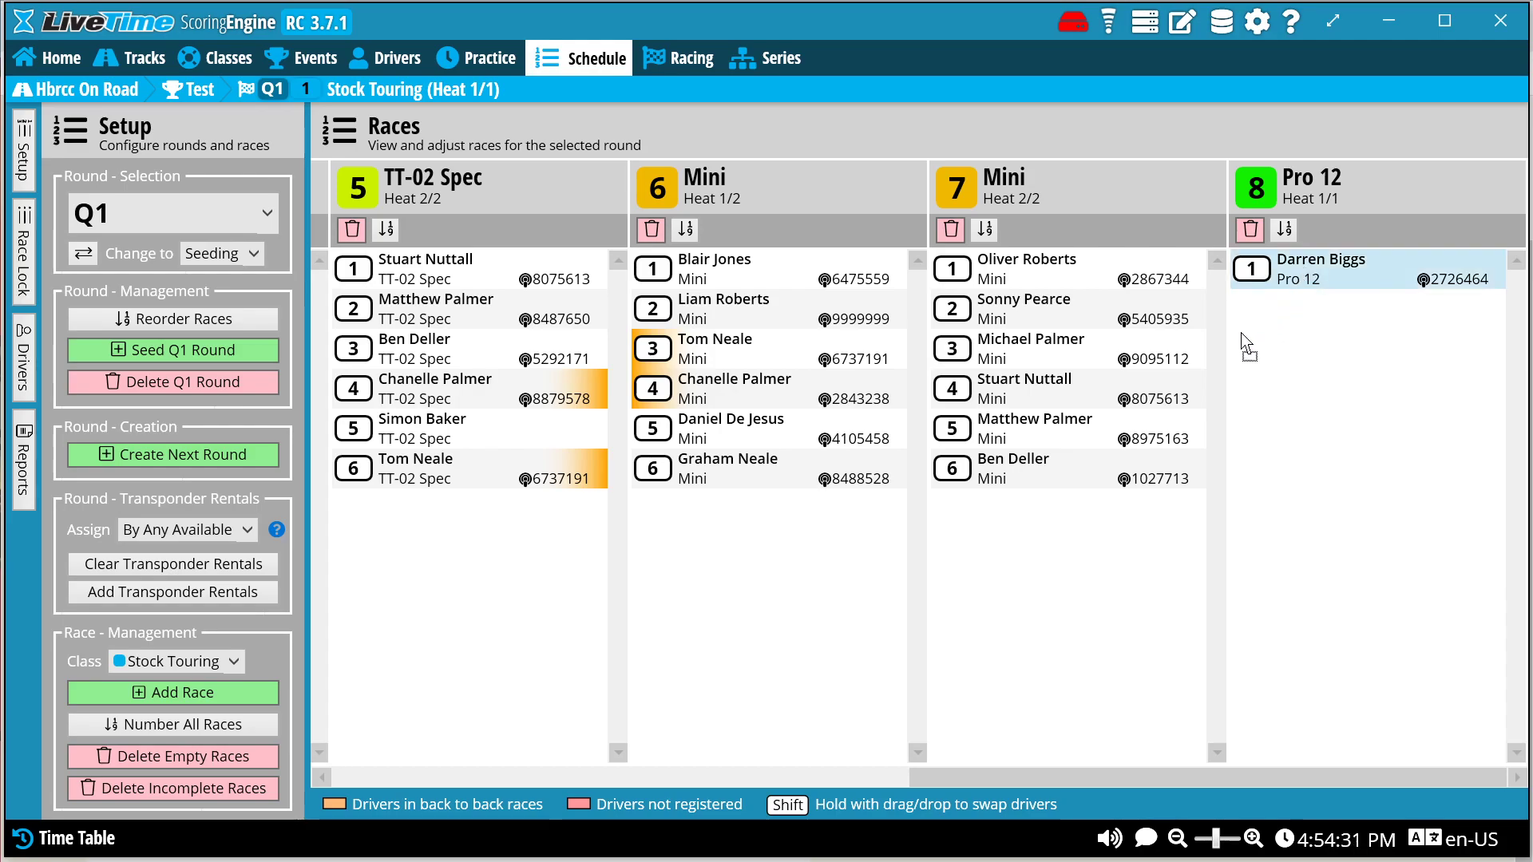
pyautogui.moveTo(323, 743); pyautogui.dragTo(1100, 189)
pyautogui.moveTo(1292, 267); pyautogui.dragTo(1292, 267)
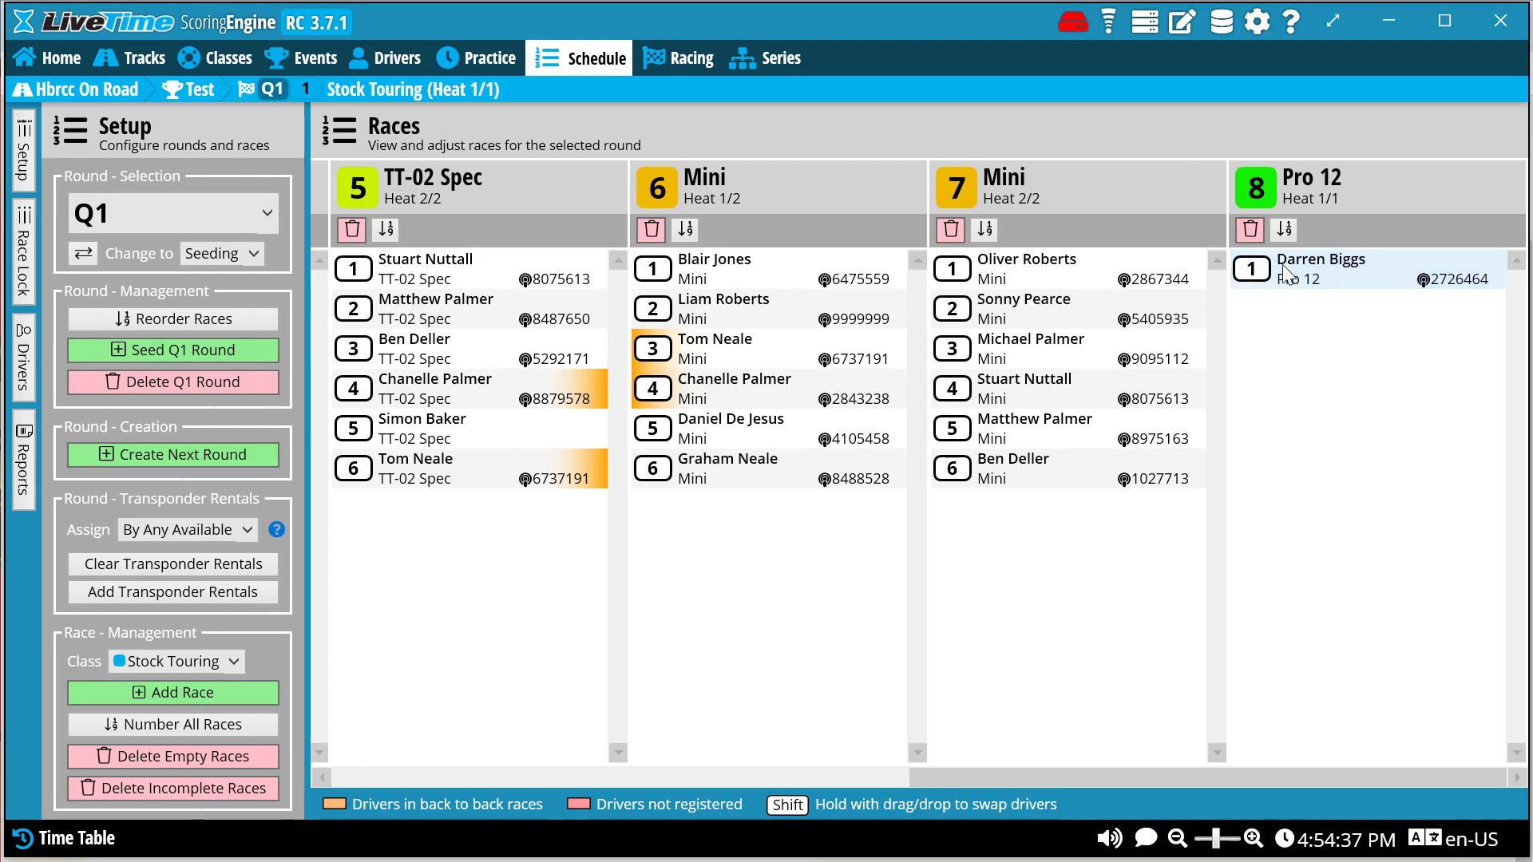
pyautogui.rightClick(1282, 267)
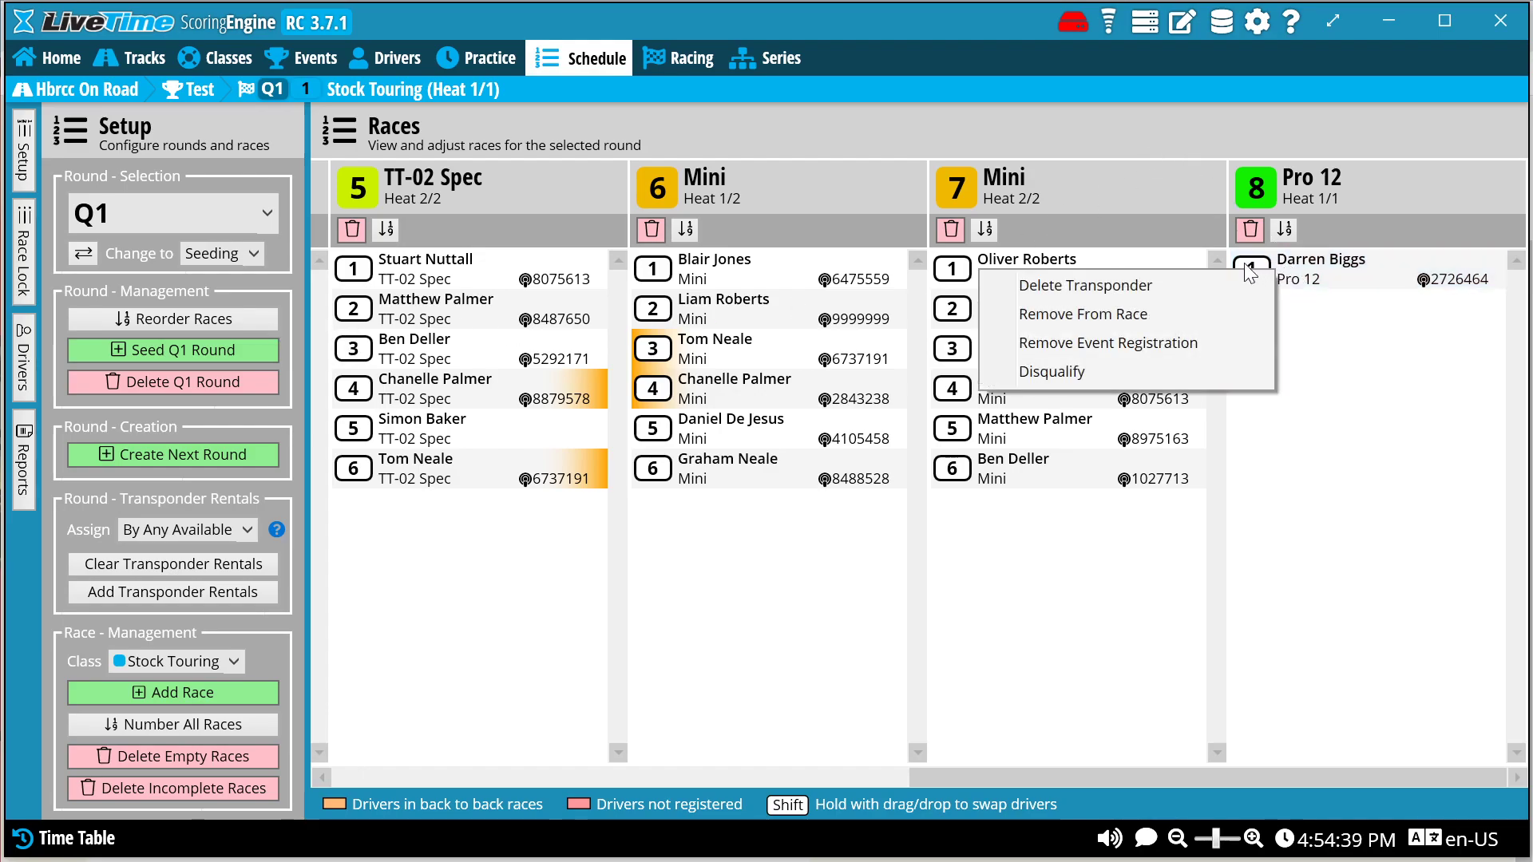
pyautogui.click(1325, 355)
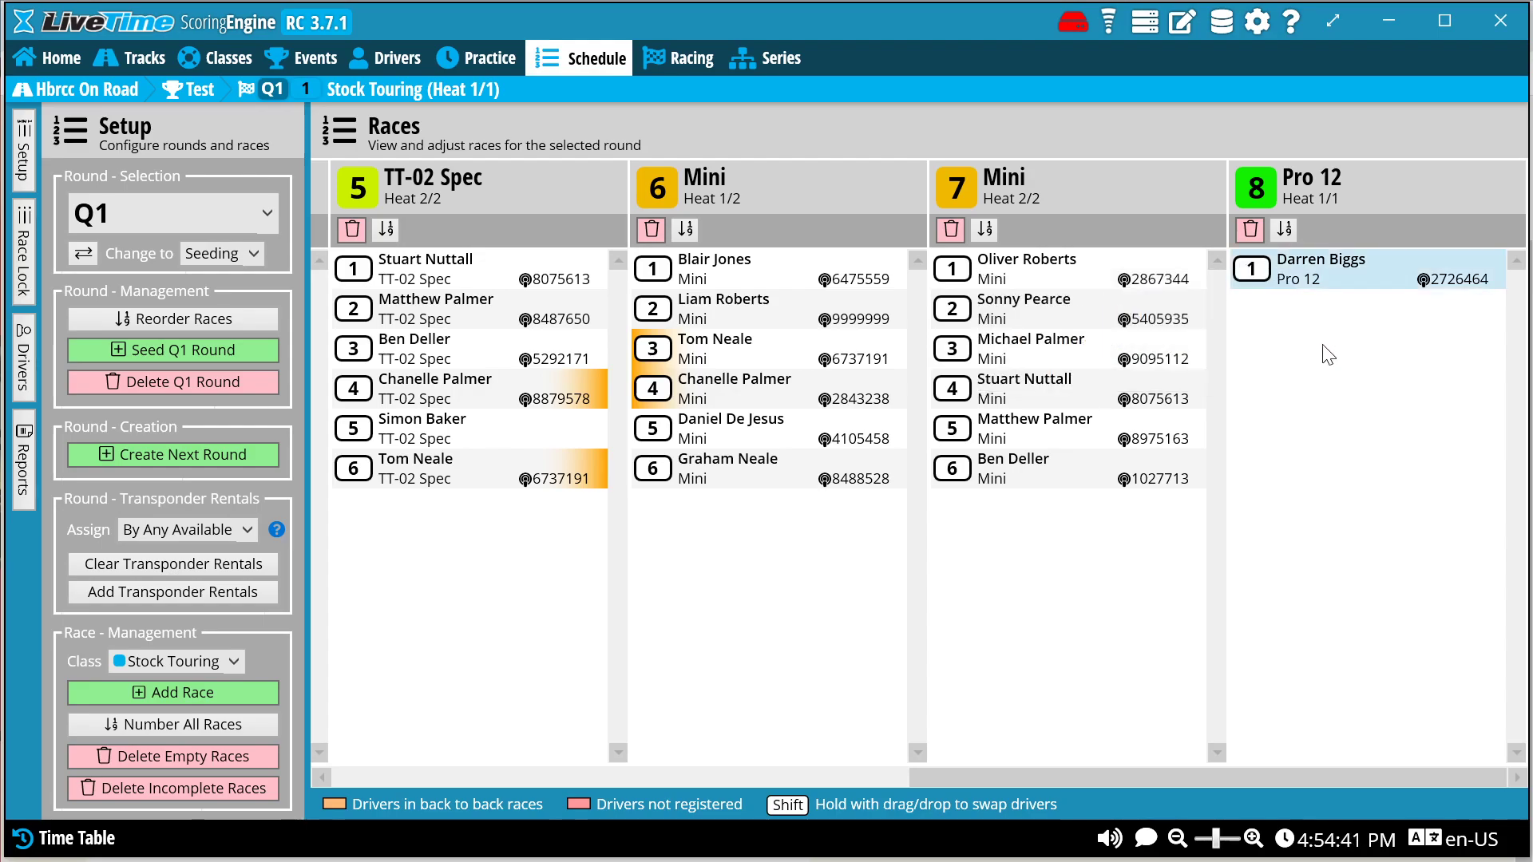
pyautogui.moveTo(1144, 777); pyautogui.dragTo(1229, 790)
pyautogui.moveTo(1268, 274)
pyautogui.mouseDown()
pyautogui.moveTo(397, 243)
pyautogui.moveTo(292, 227)
pyautogui.moveTo(312, 200)
pyautogui.moveTo(277, 603)
pyautogui.moveTo(340, 831)
pyautogui.moveTo(325, 717)
pyautogui.moveTo(352, 439)
pyautogui.moveTo(846, 413)
pyautogui.moveTo(1278, 308)
pyautogui.moveTo(1281, 272)
pyautogui.mouseUp()
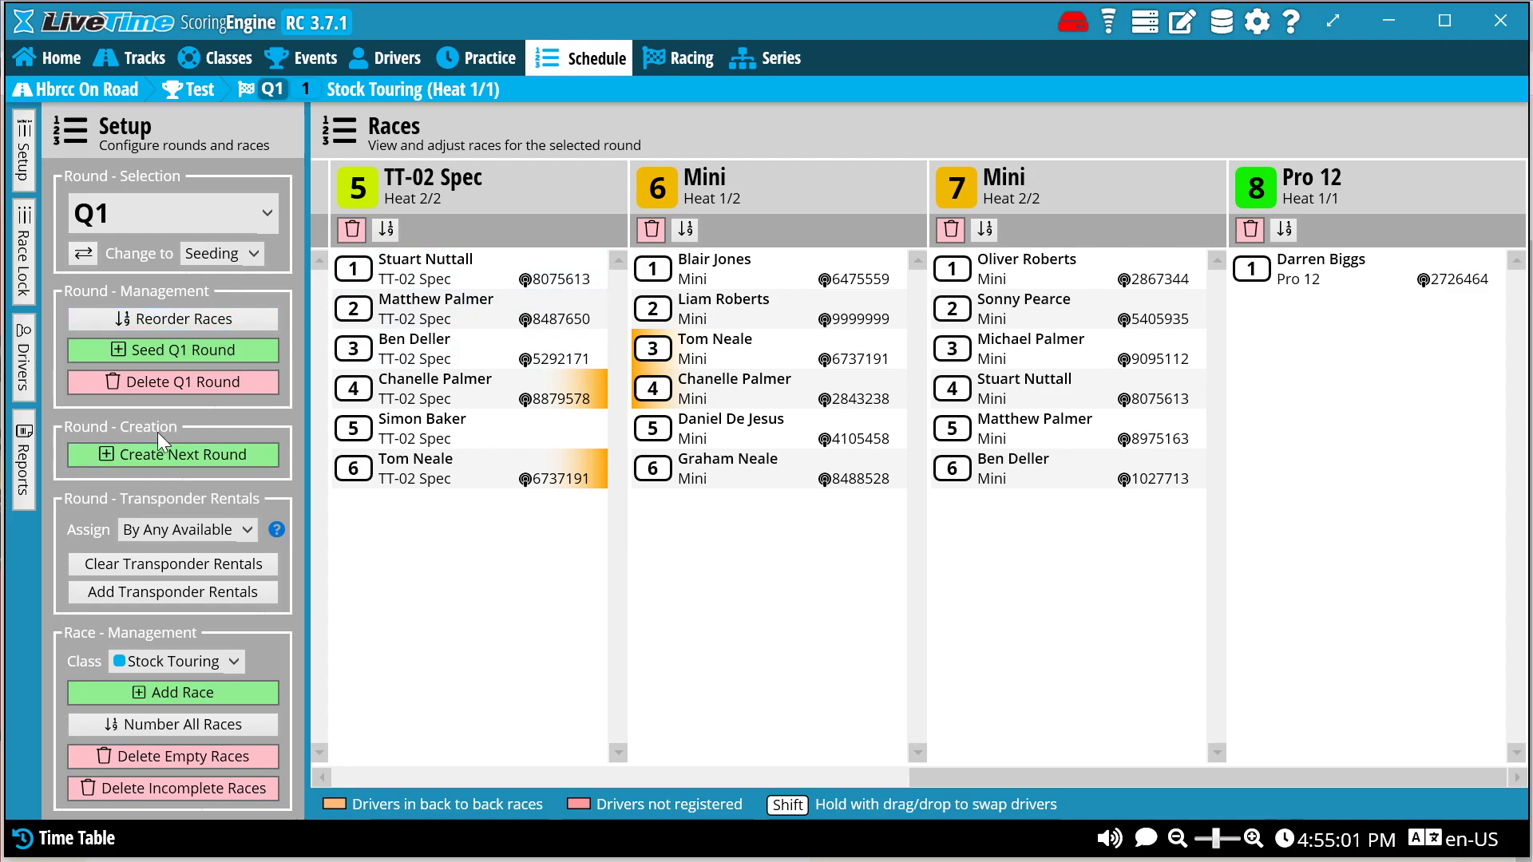
# Reorder the Q1 races so that Pro 12 runs third, directly after Formula One, and save the order
pyautogui.click(161, 320)
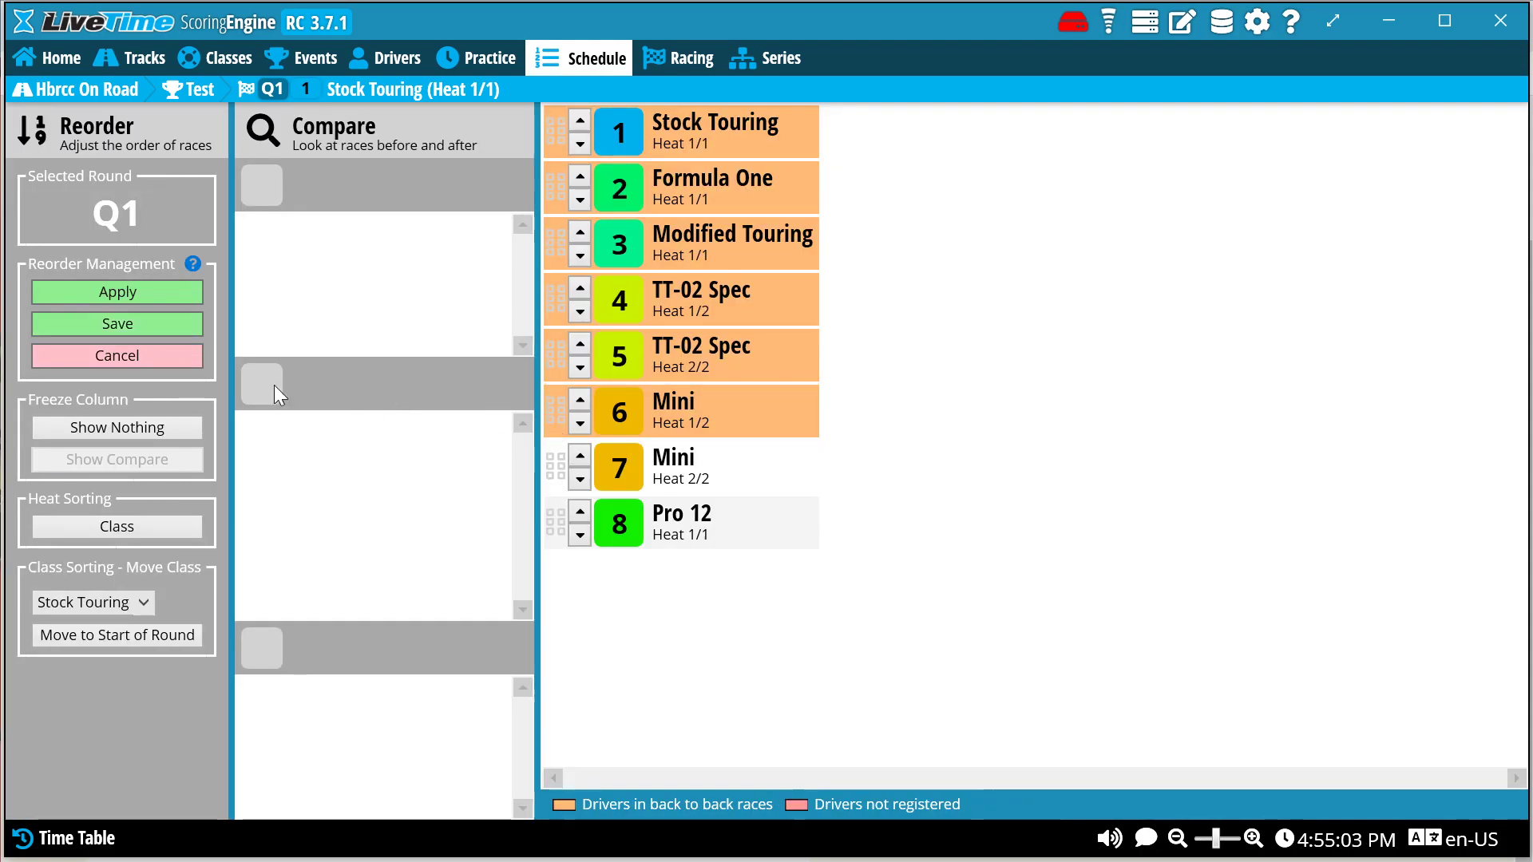
pyautogui.click(582, 542)
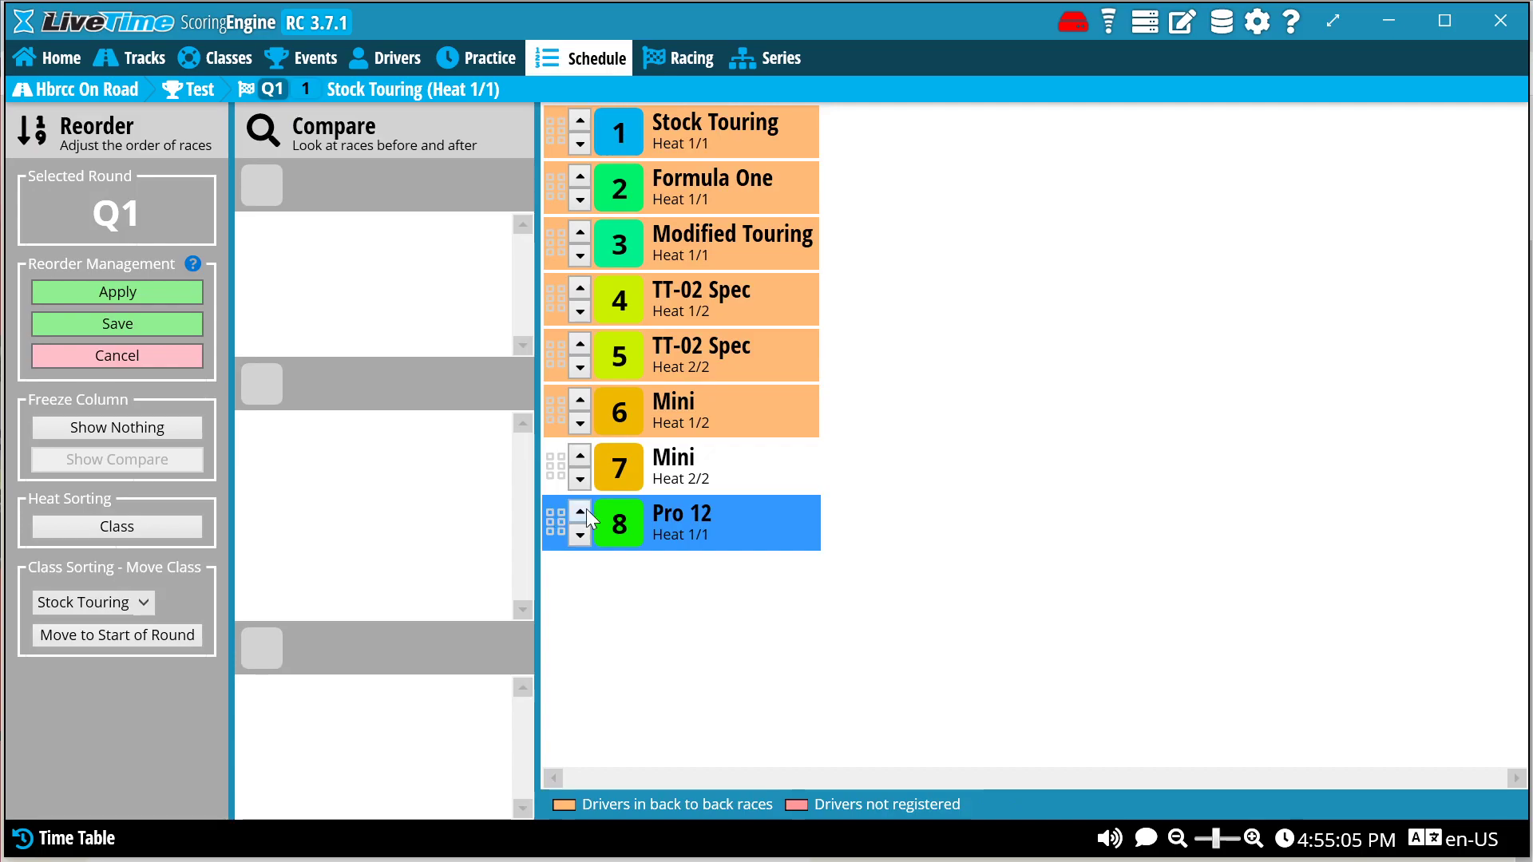
pyautogui.click(580, 515)
pyautogui.click(581, 457)
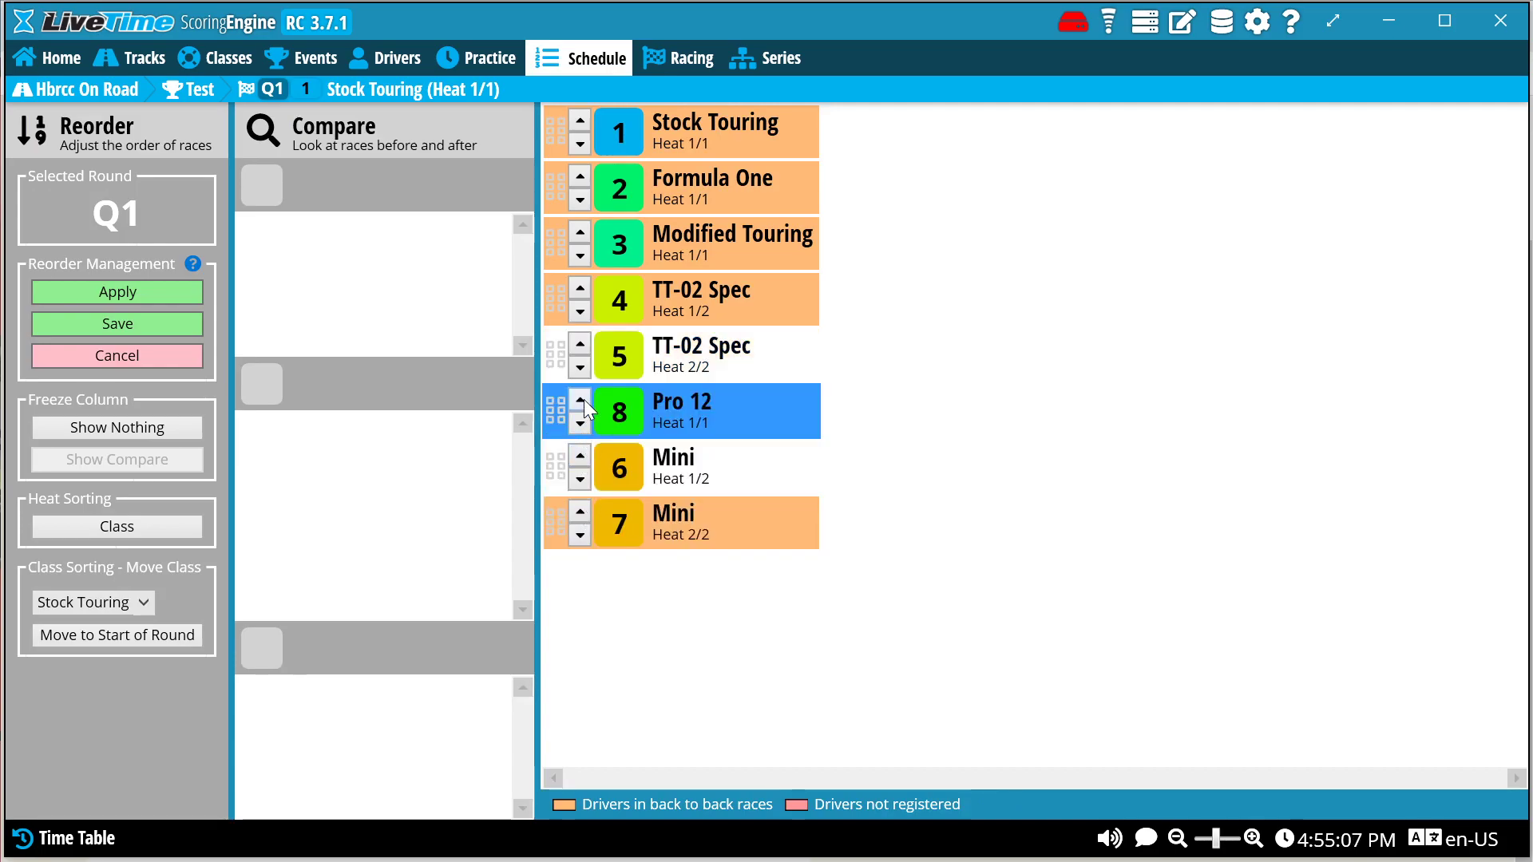
pyautogui.click(581, 402)
pyautogui.click(580, 342)
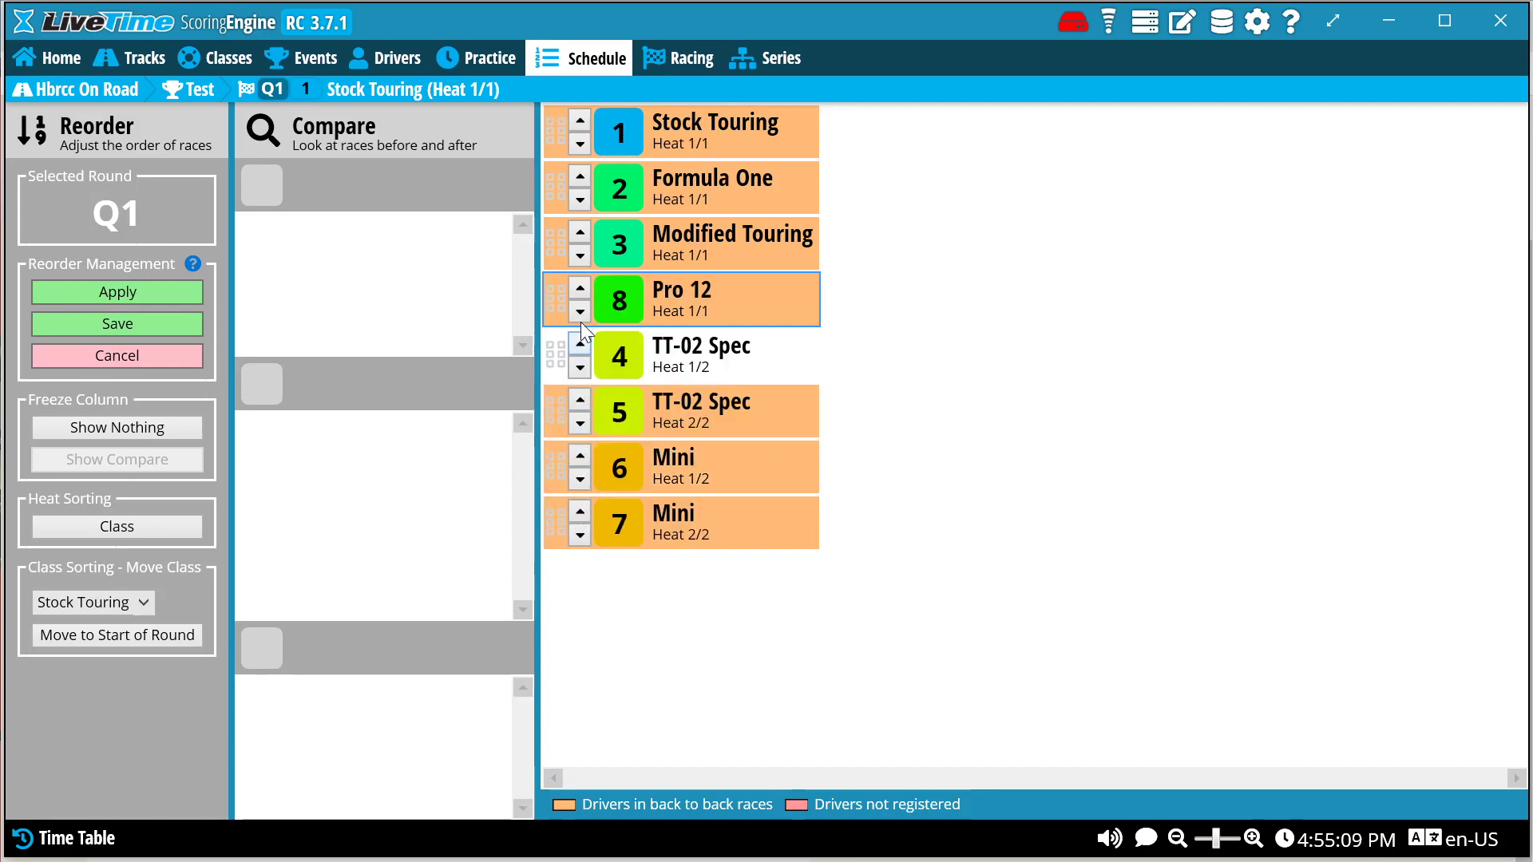
pyautogui.click(581, 286)
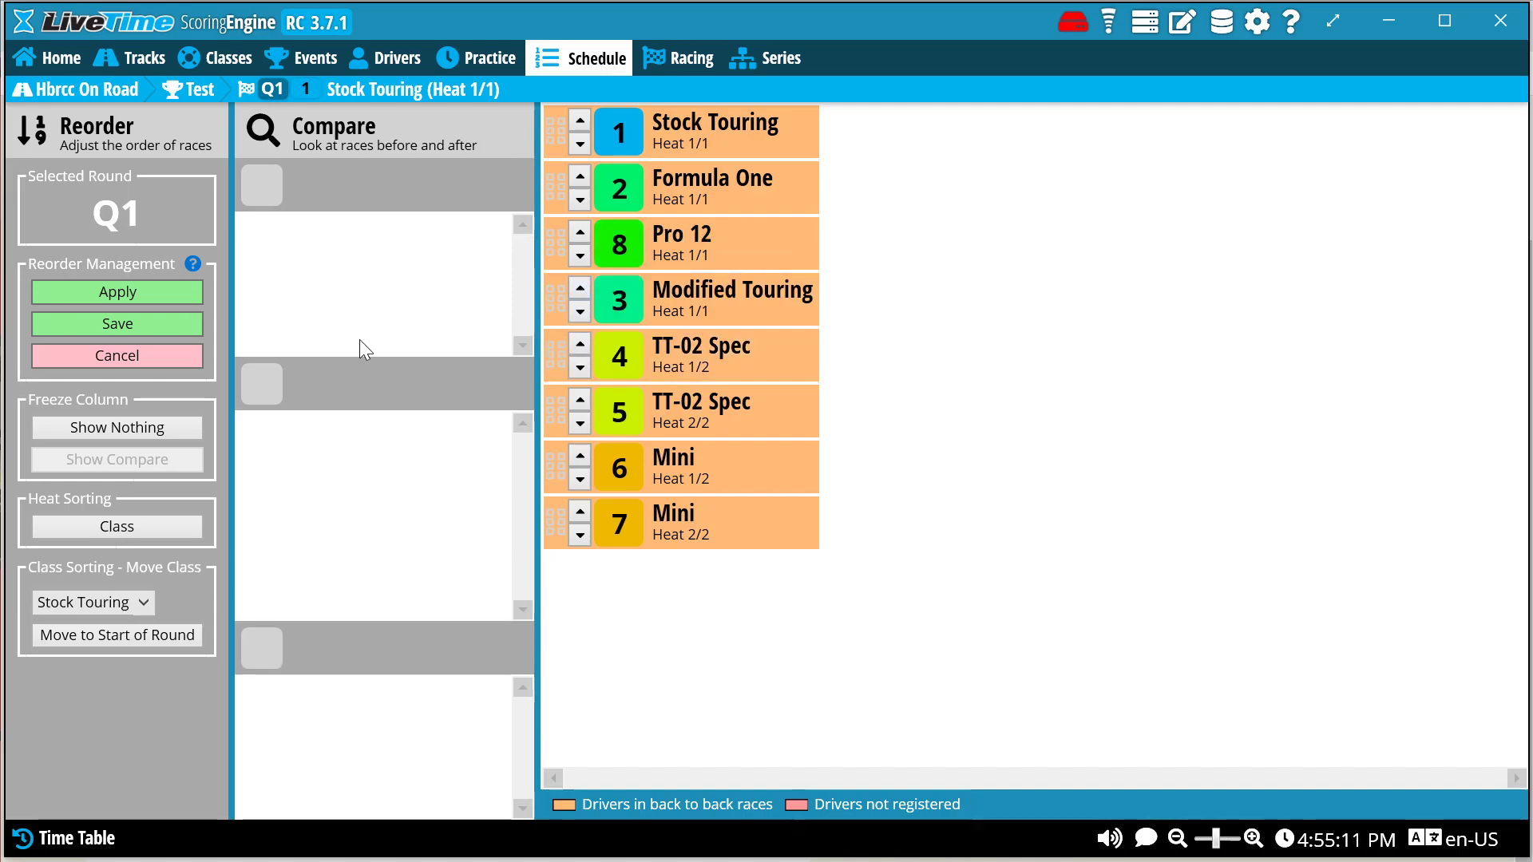
pyautogui.click(127, 284)
pyautogui.click(112, 323)
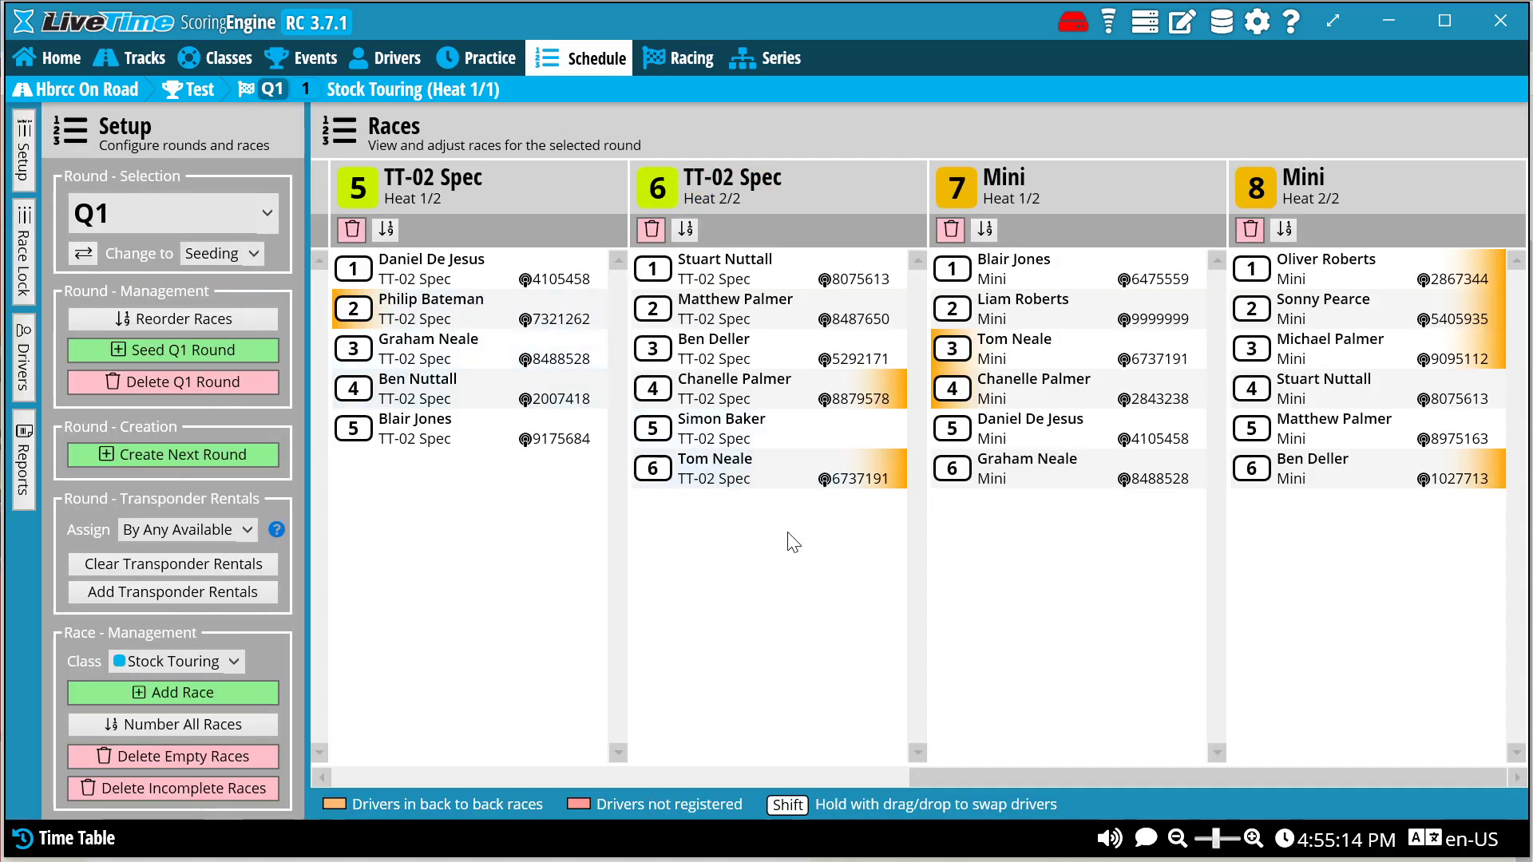
# Move the only Pro 12 driver into the Formula One race and accept the class mismatch
pyautogui.click(851, 771)
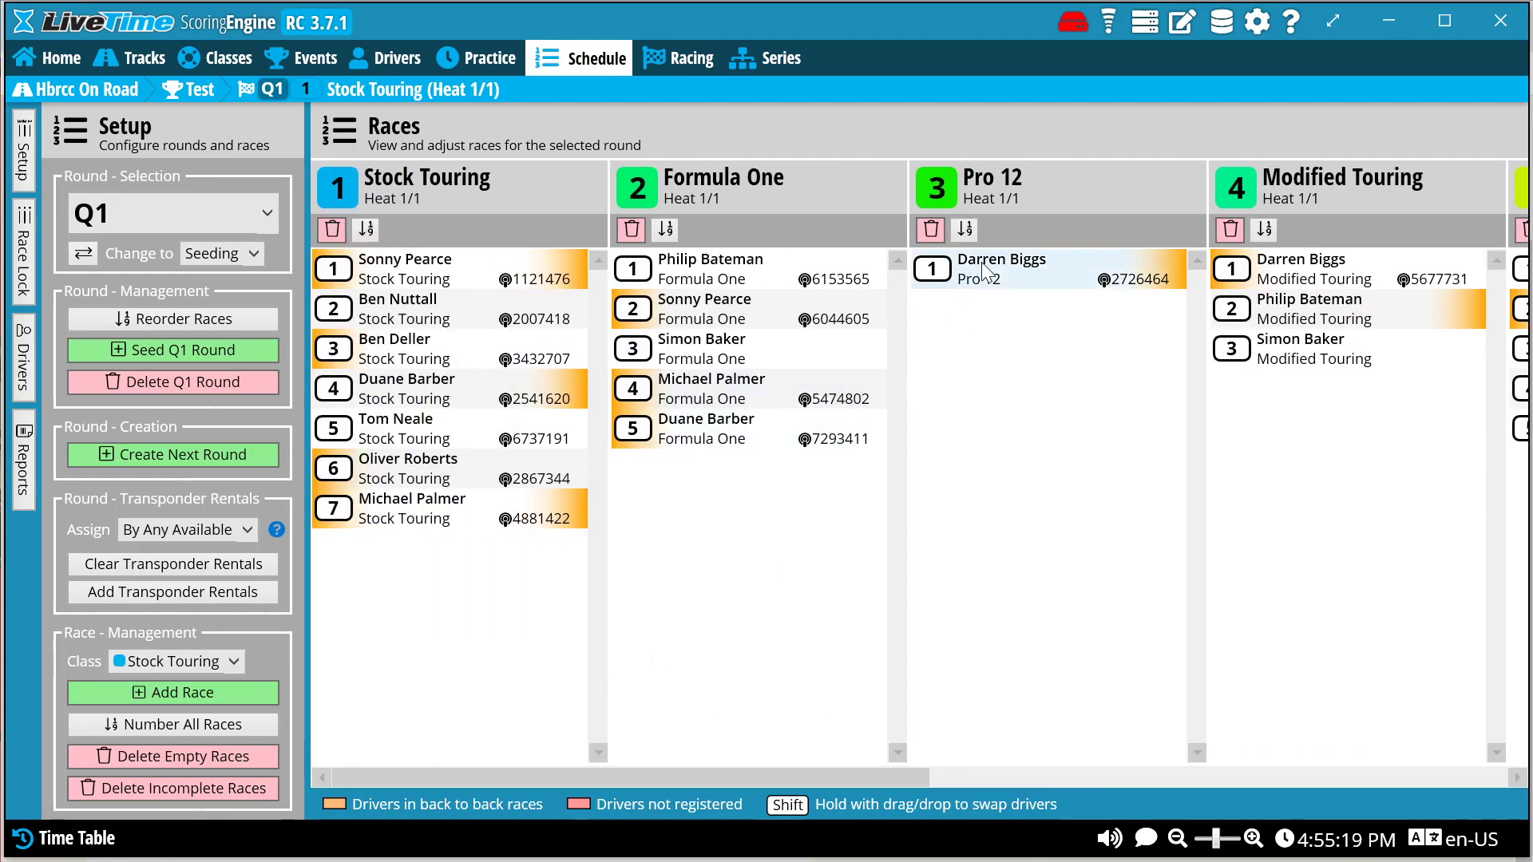
pyautogui.moveTo(1003, 263); pyautogui.dragTo(682, 503)
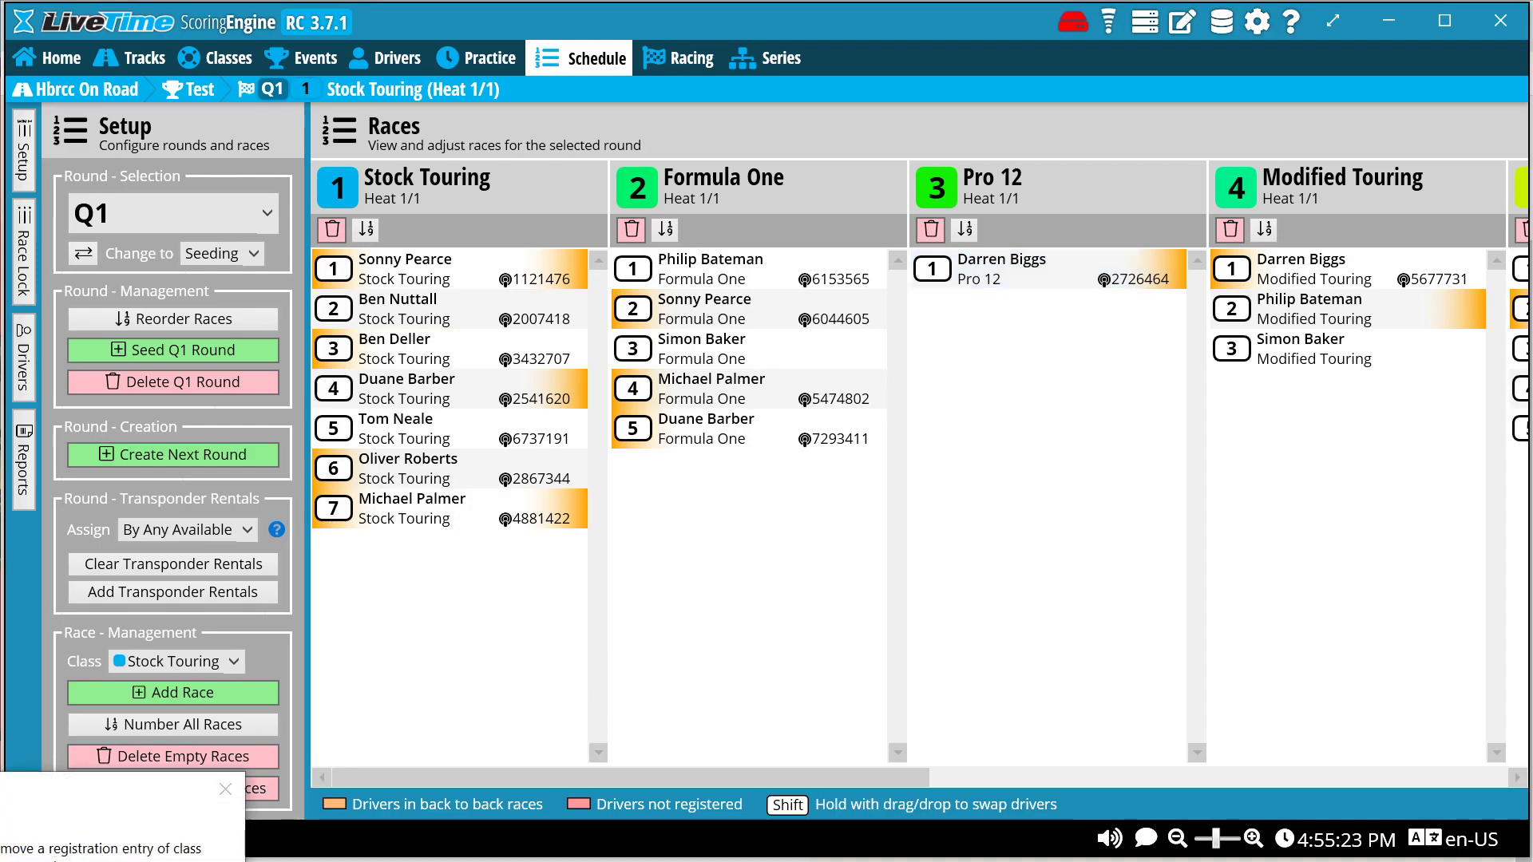
pyautogui.moveTo(9, 796); pyautogui.dragTo(647, 326)
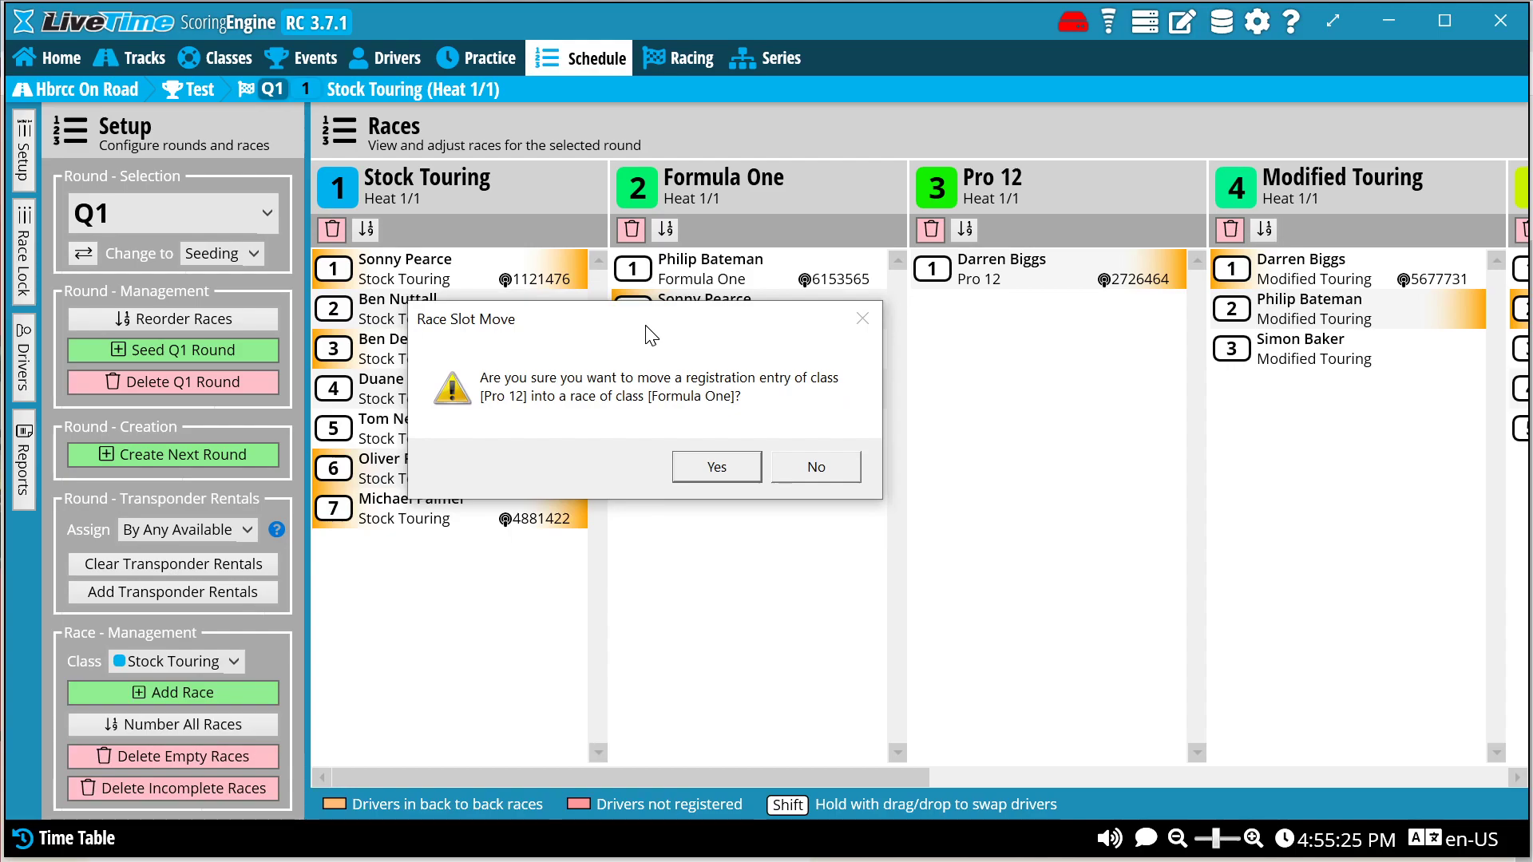
pyautogui.click(716, 467)
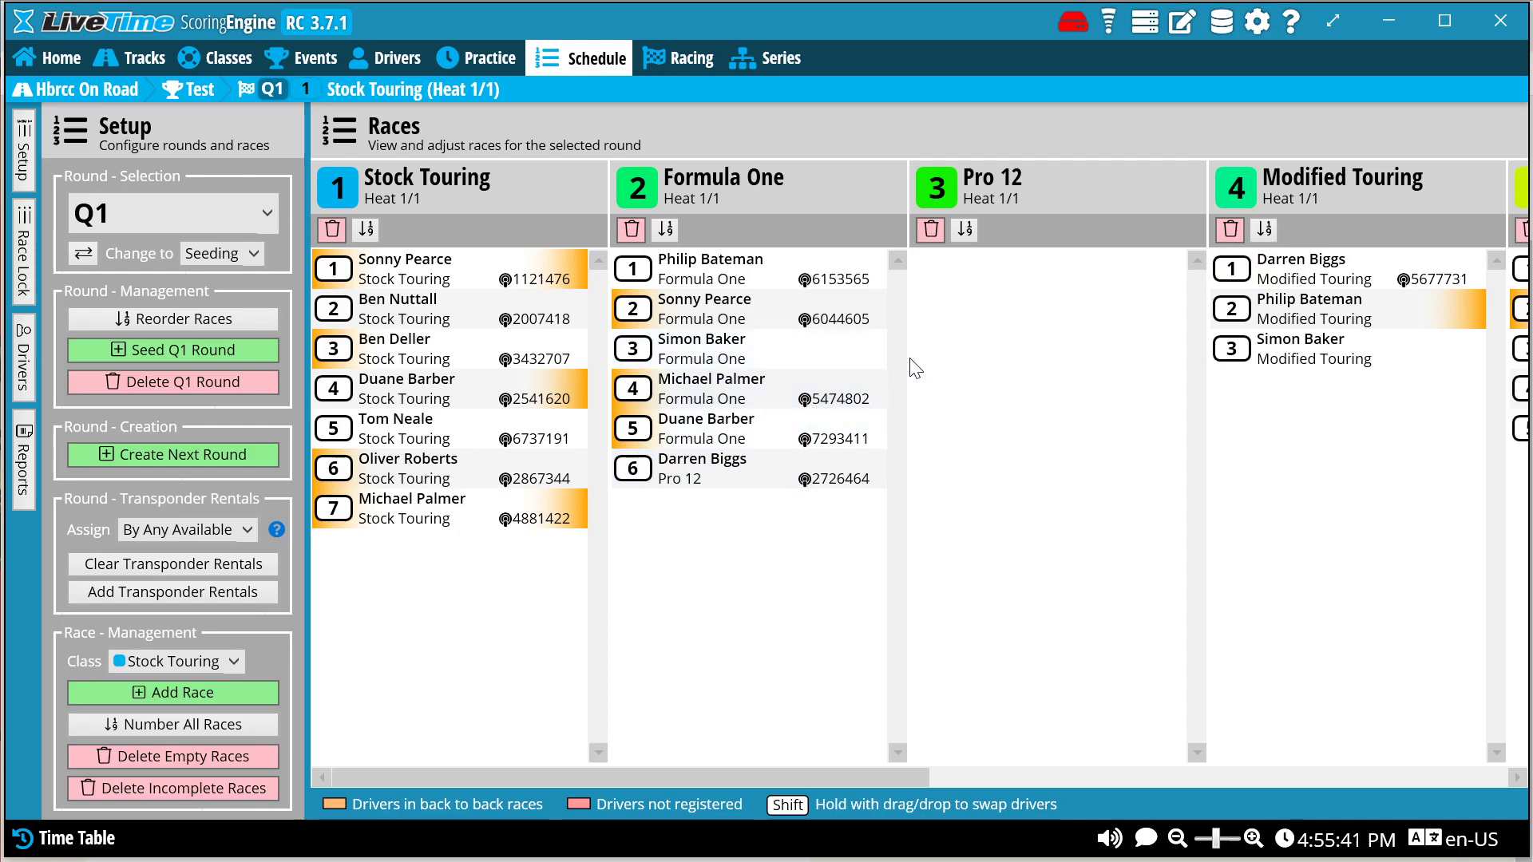
# Delete the empty Pro 12 race from round Q1
pyautogui.click(933, 230)
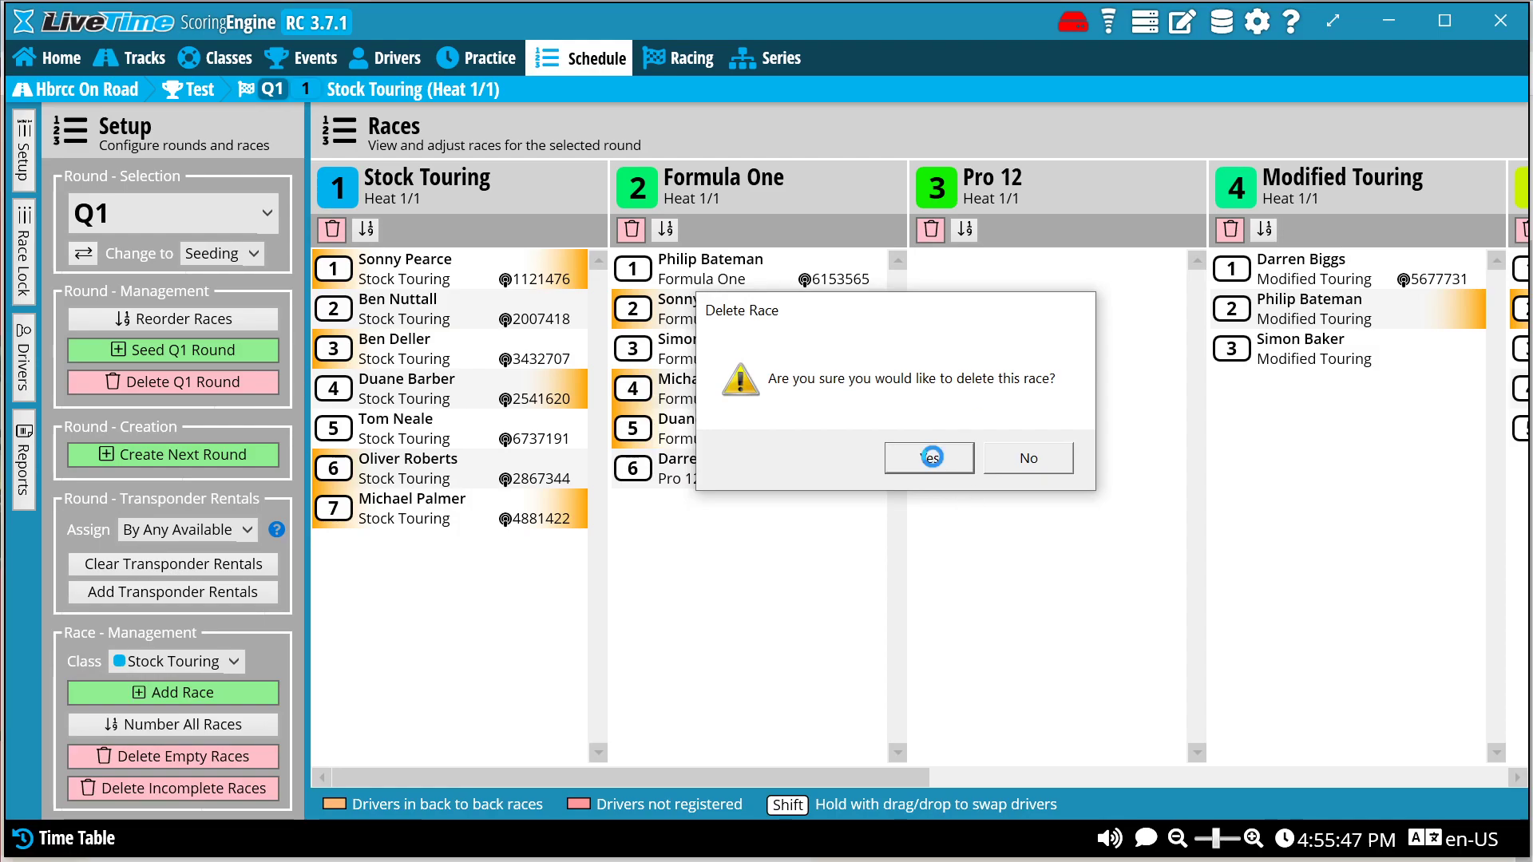
pyautogui.click(930, 459)
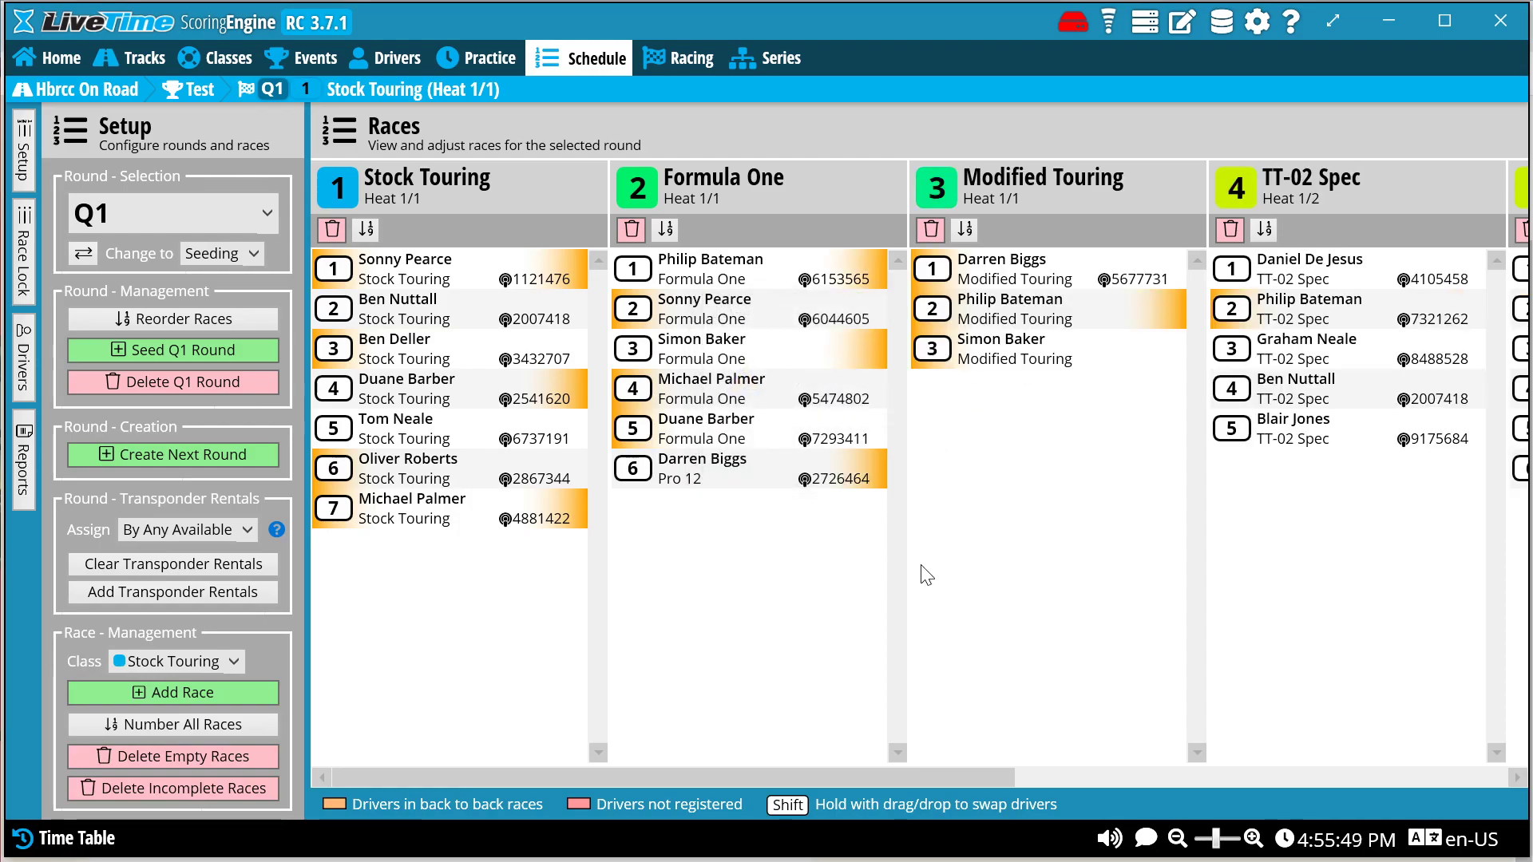
pyautogui.moveTo(843, 783); pyautogui.dragTo(774, 764)
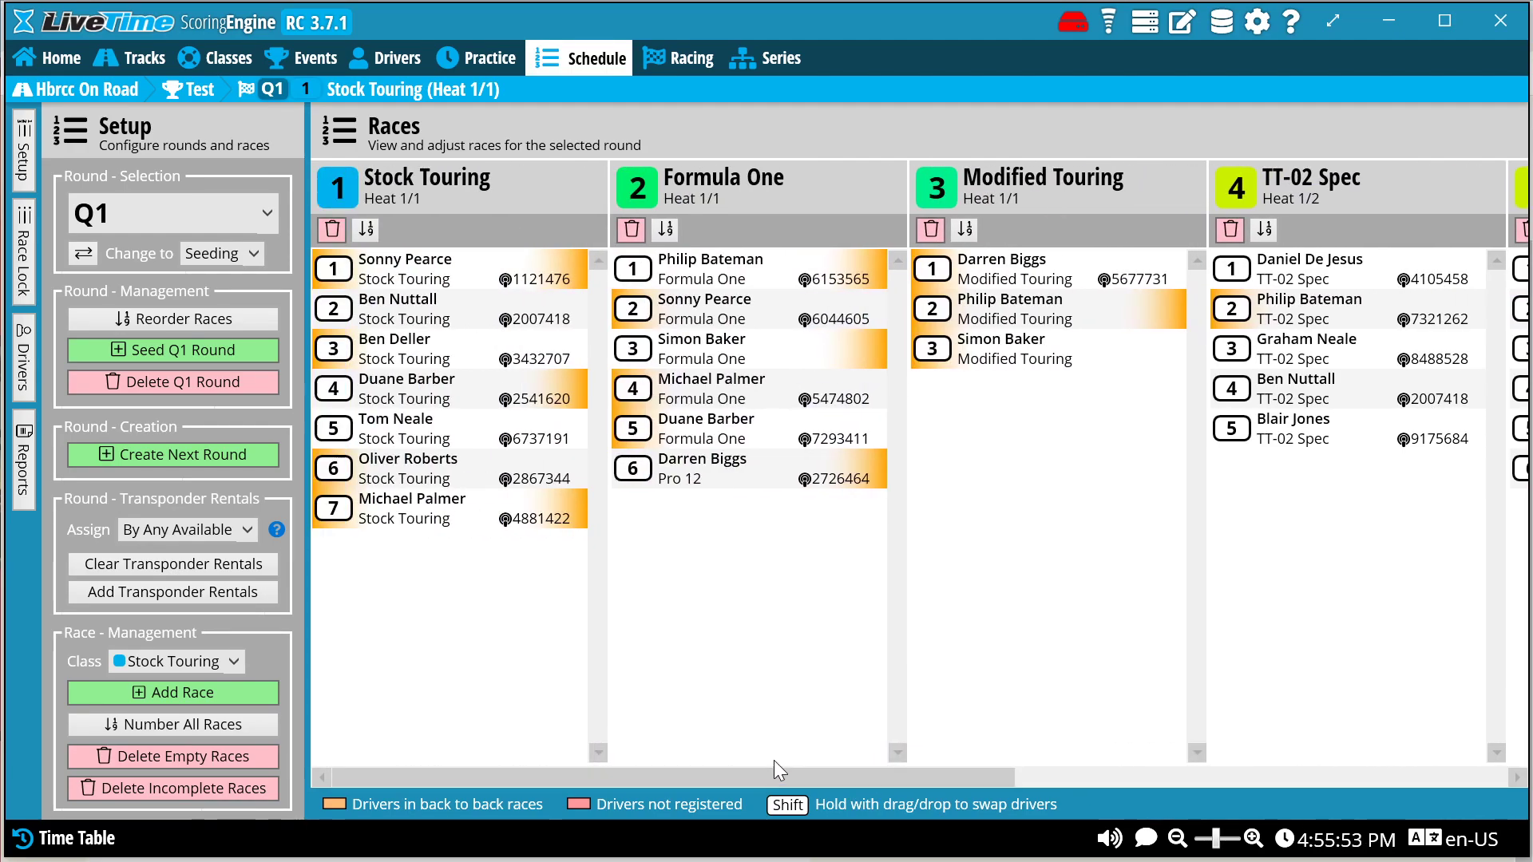
# Reorder the Q1 races so that TT-02 Spec race 5 runs second and TT-02 Spec race 4 runs fourth, and save the order
pyautogui.click(193, 322)
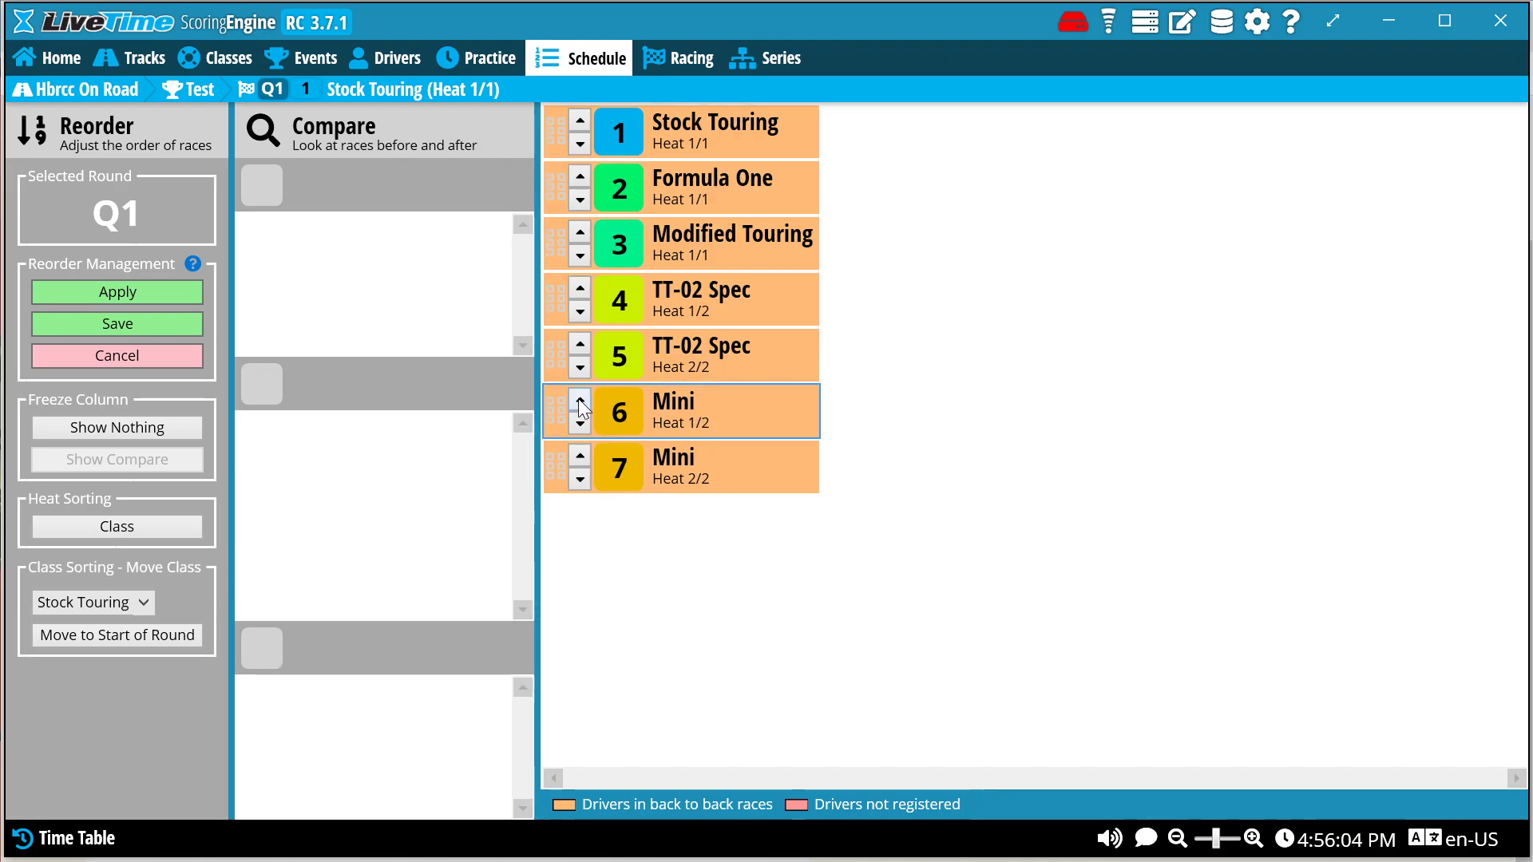
pyautogui.click(581, 346)
pyautogui.click(584, 292)
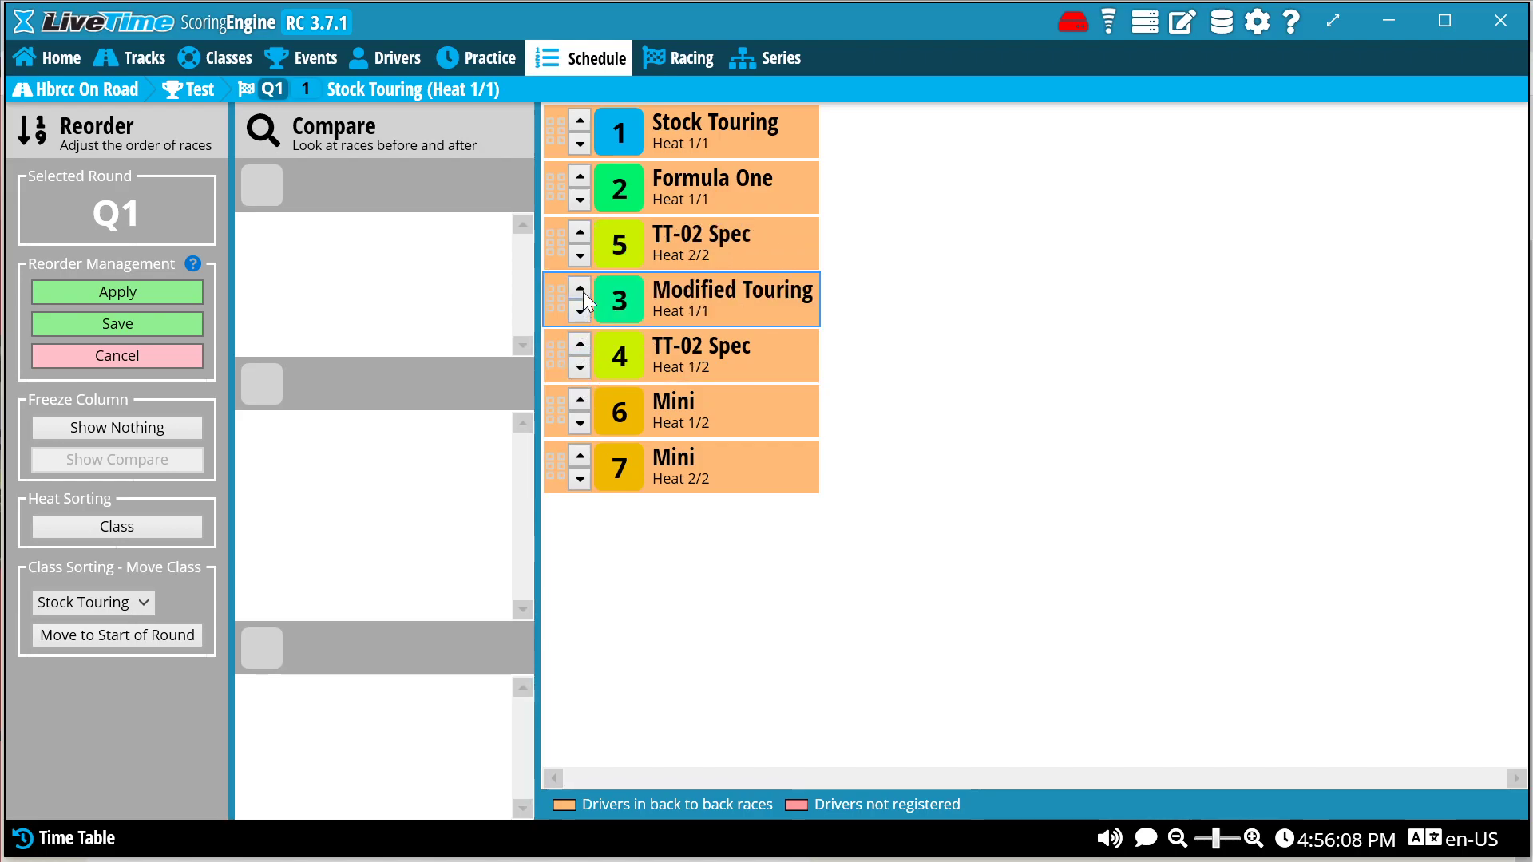
pyautogui.click(580, 237)
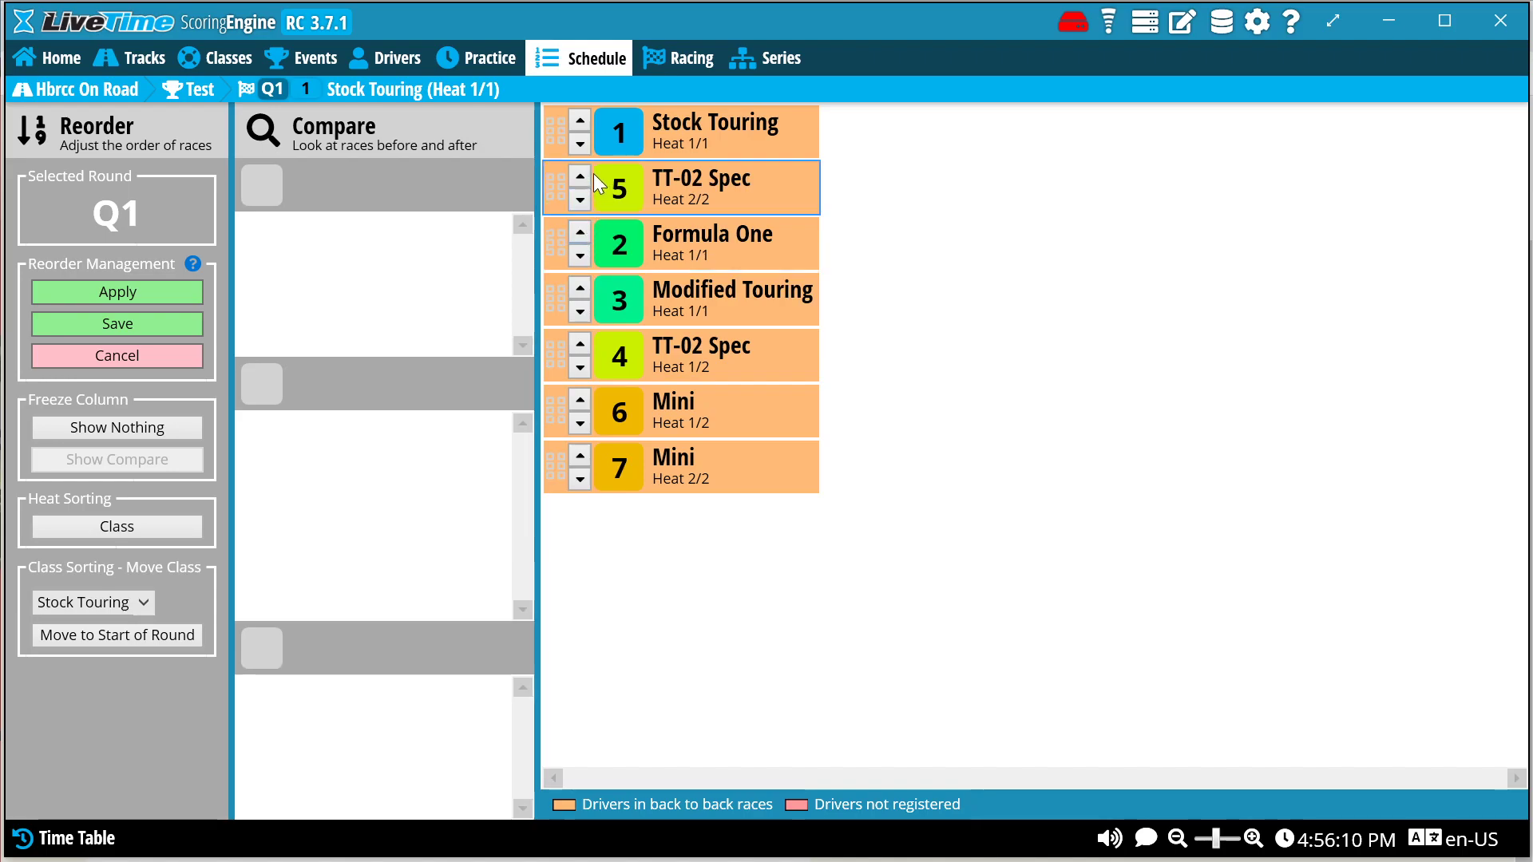
pyautogui.click(580, 344)
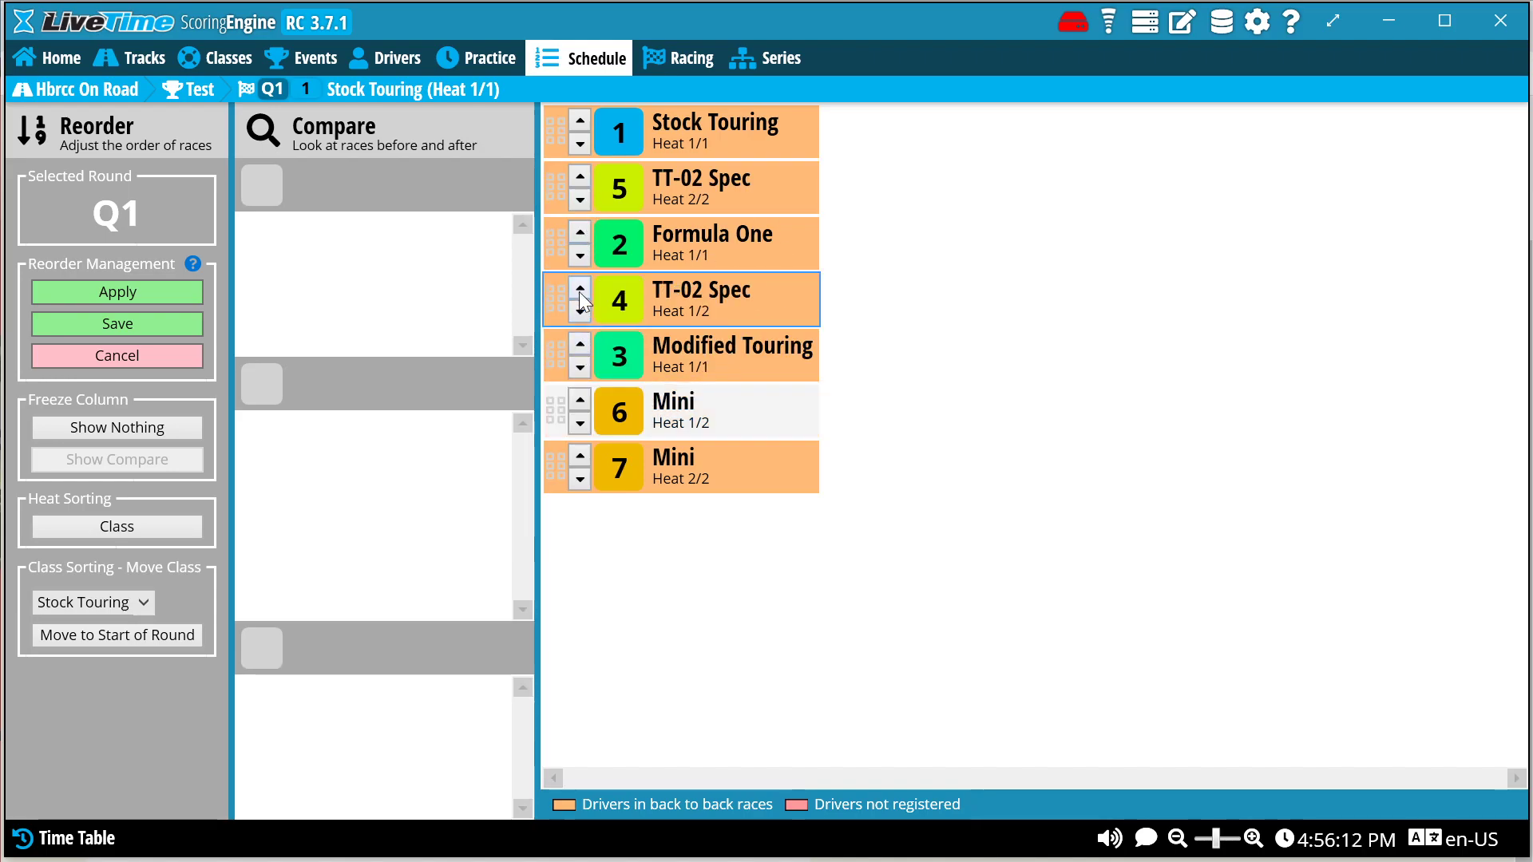
pyautogui.click(99, 292)
pyautogui.click(104, 324)
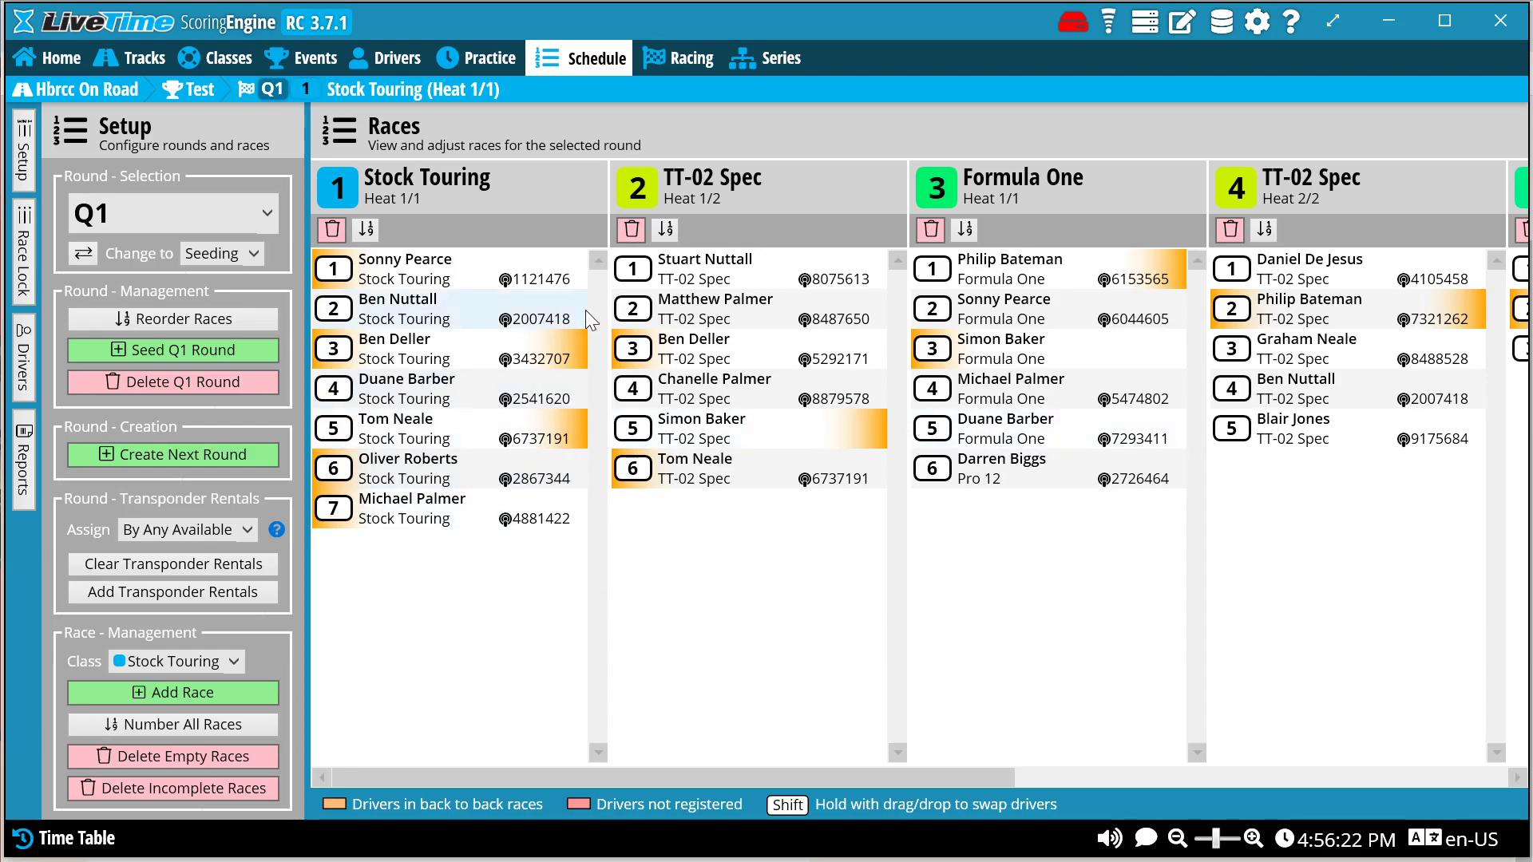
# Open the race control screen, and switch the sound and the voice announcements off and back on
pyautogui.click(687, 58)
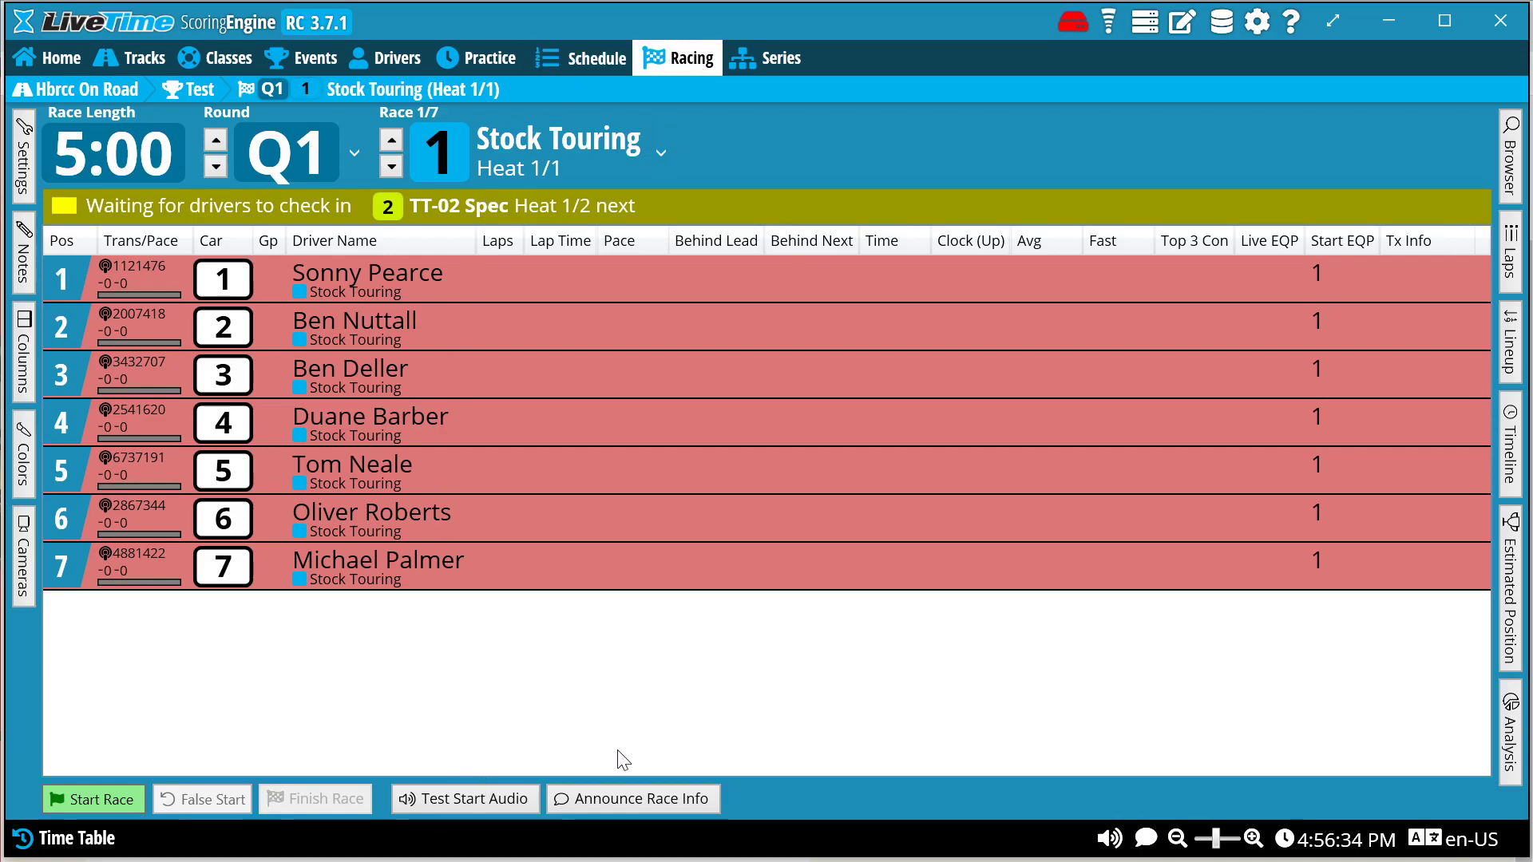
pyautogui.click(1112, 840)
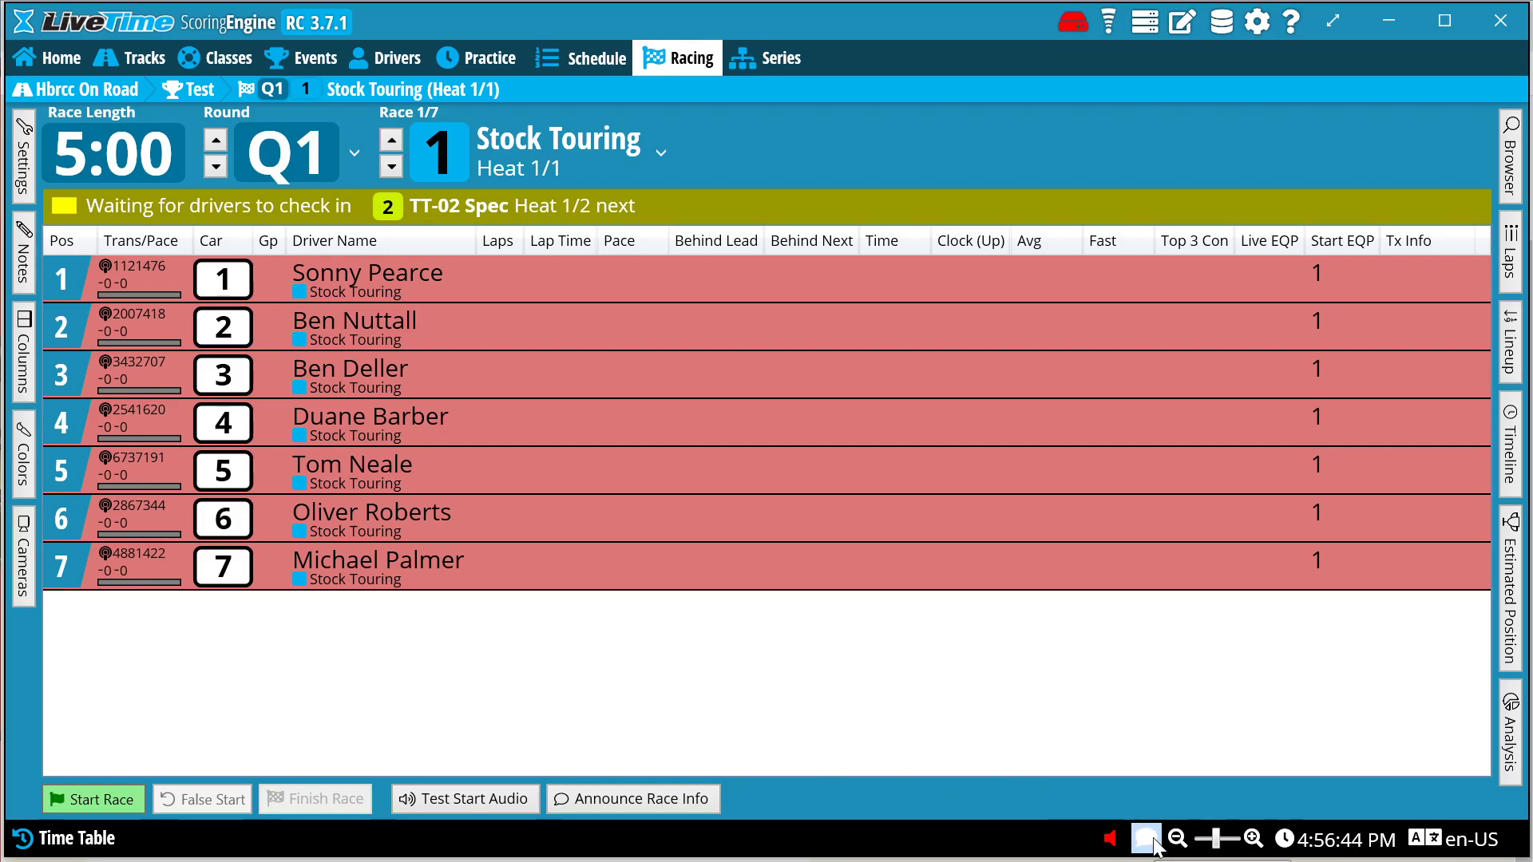
pyautogui.click(1107, 845)
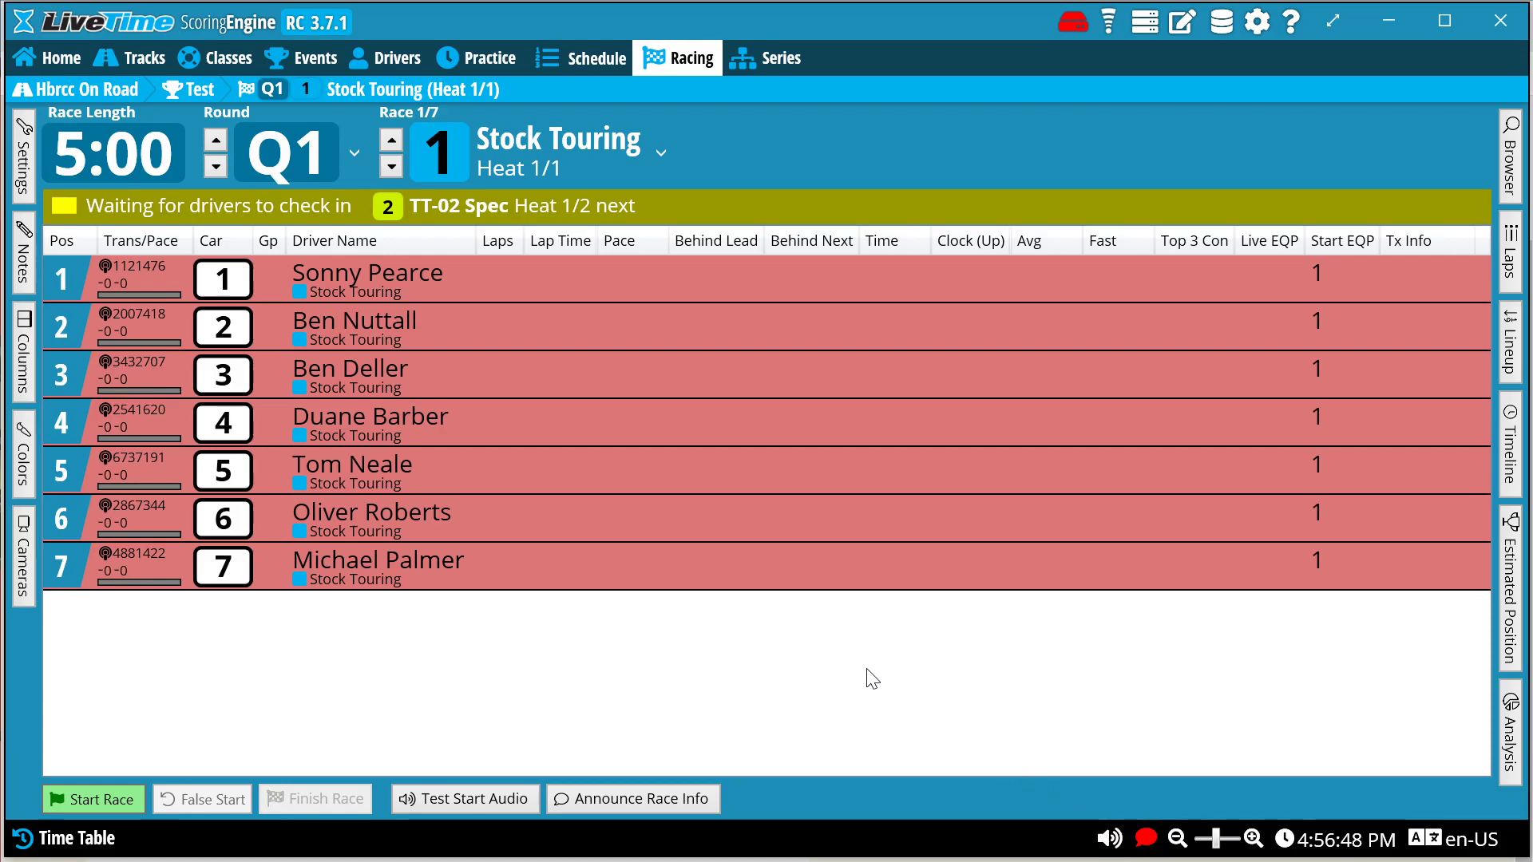
pyautogui.click(1148, 839)
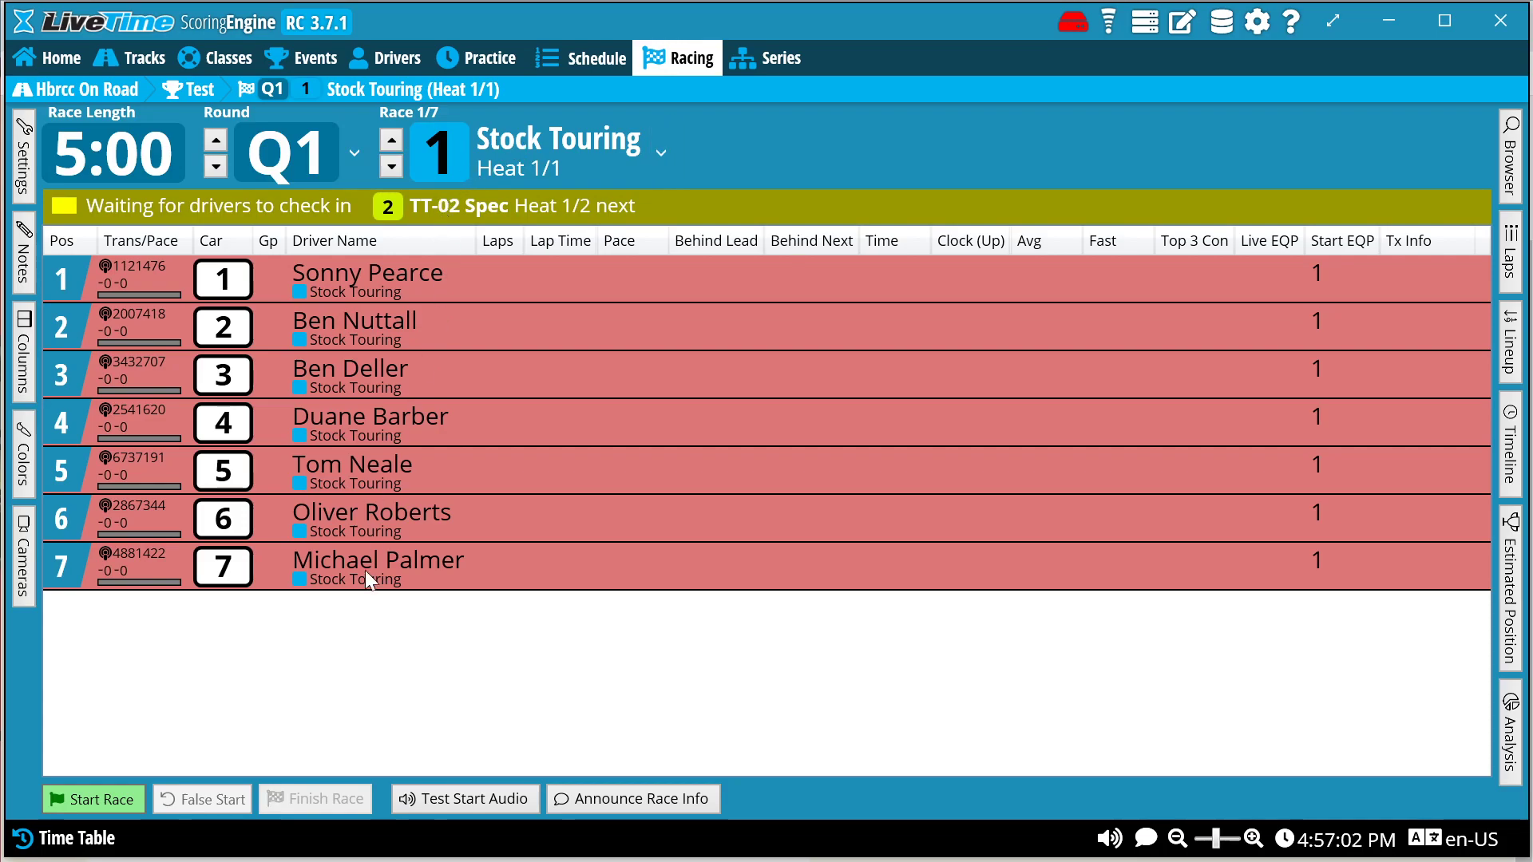
# Set the event's time table mode to Countdowns Between Races
pyautogui.click(63, 851)
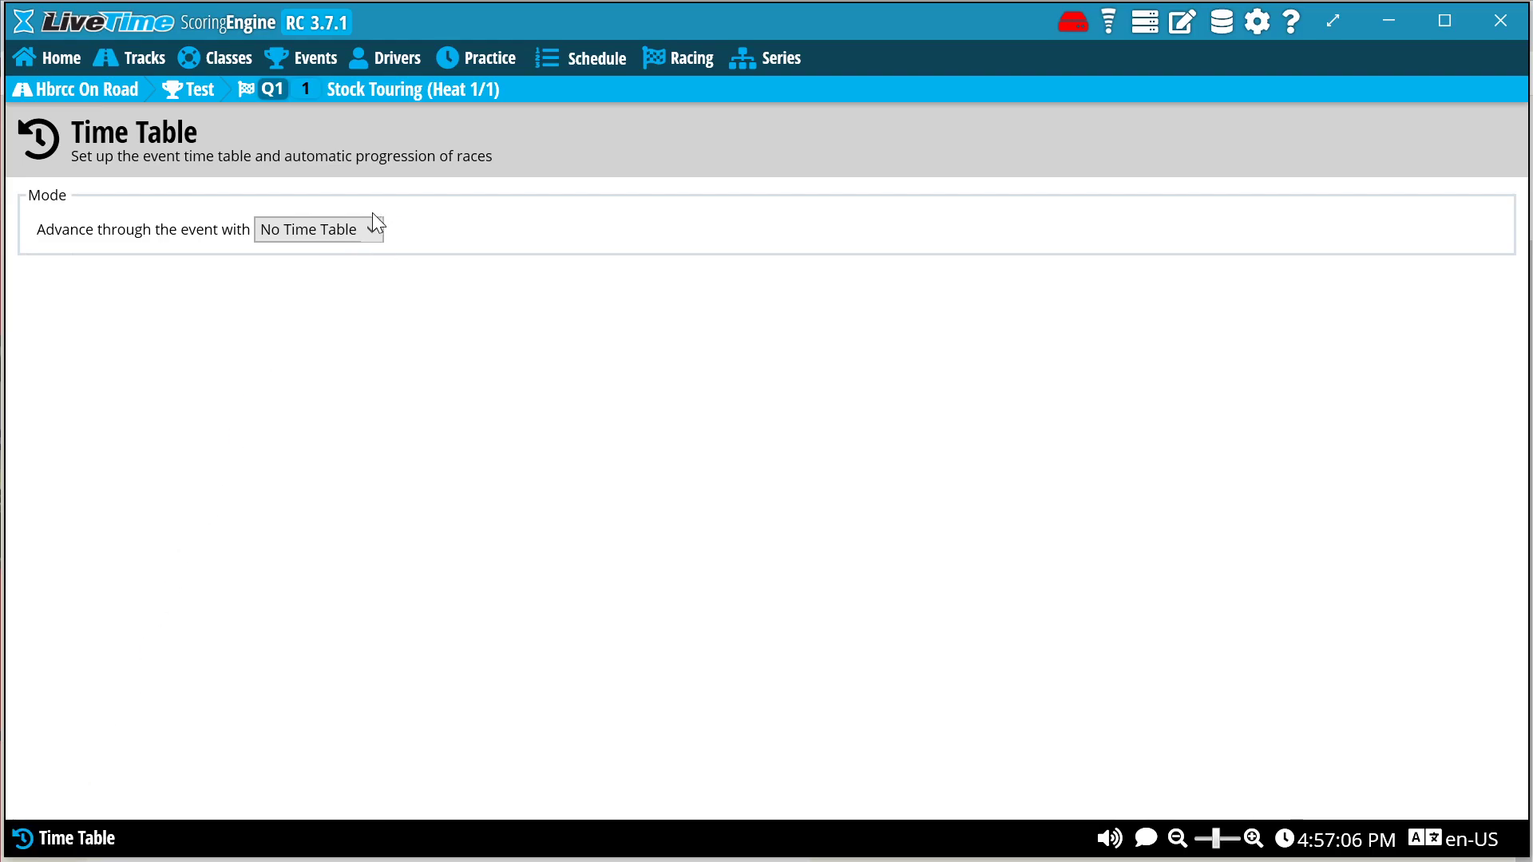
pyautogui.click(372, 234)
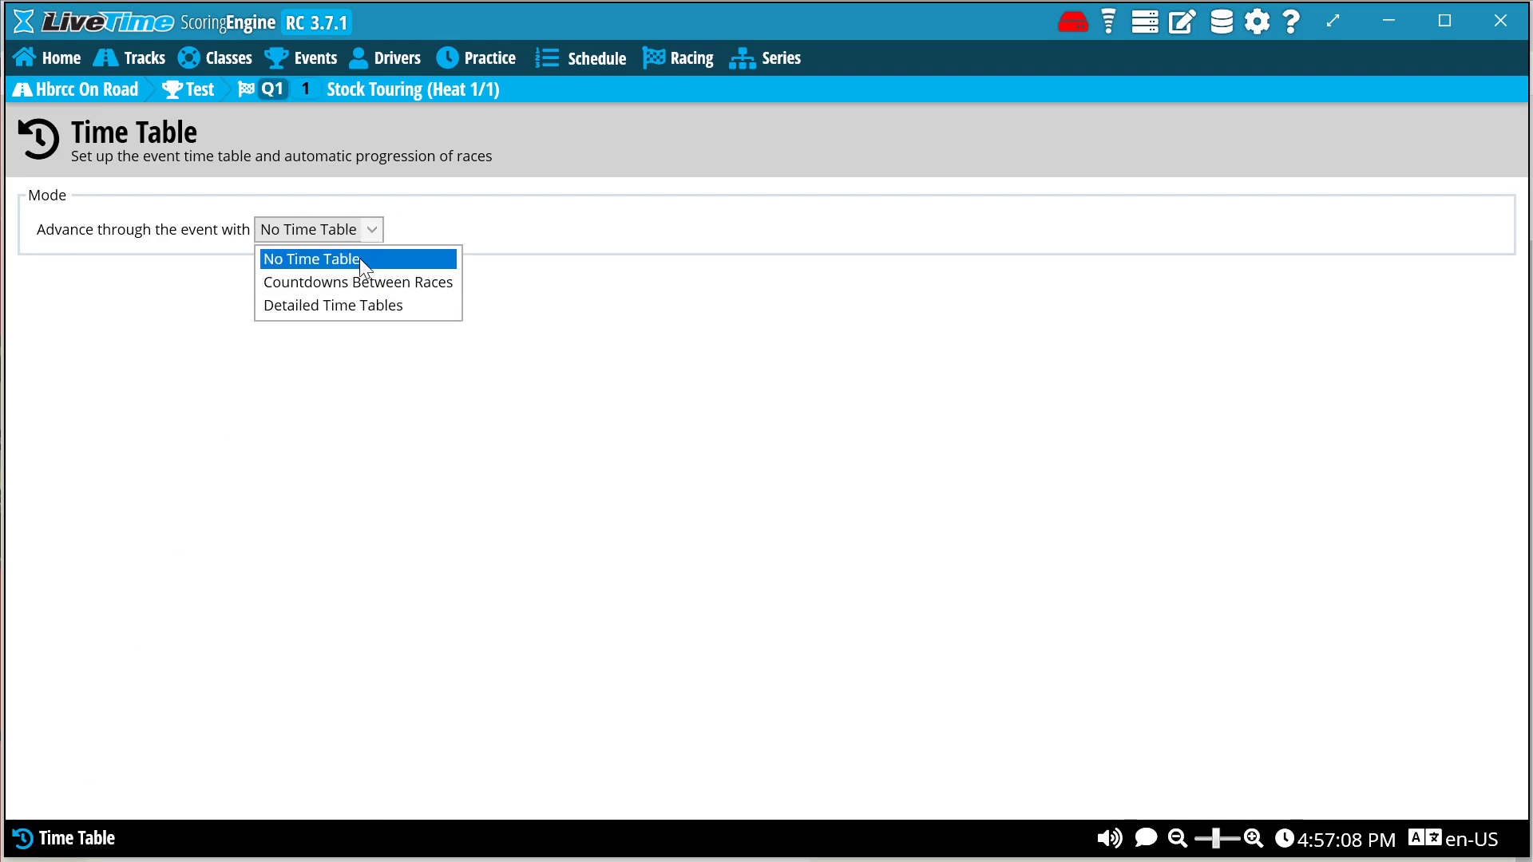
pyautogui.click(352, 283)
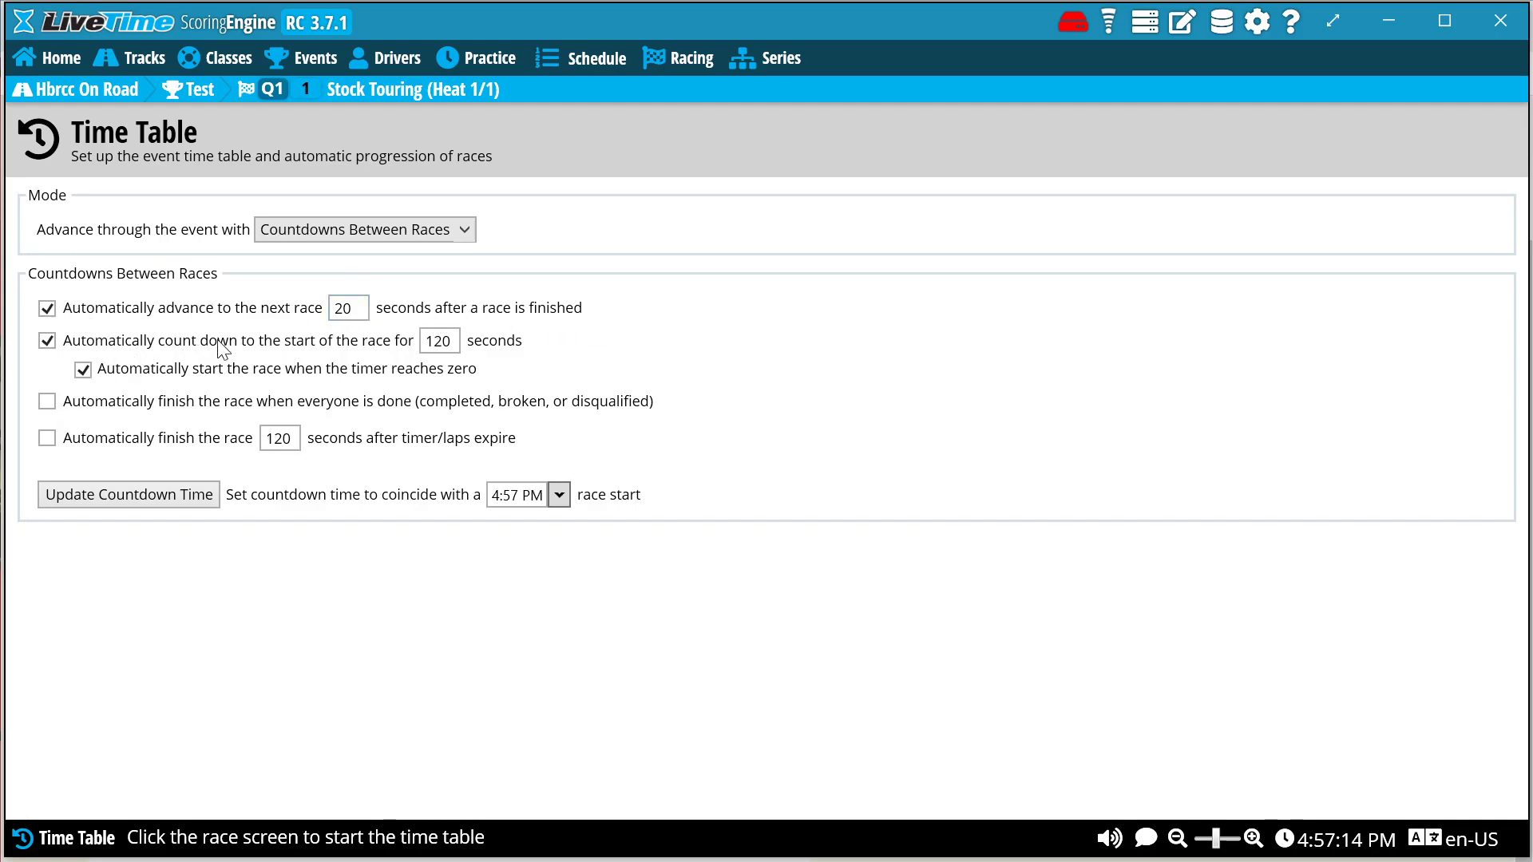
# Set the automatic countdown to the race start to 300 seconds and enable both options for finishing races automatically
pyautogui.doubleClick(439, 341)
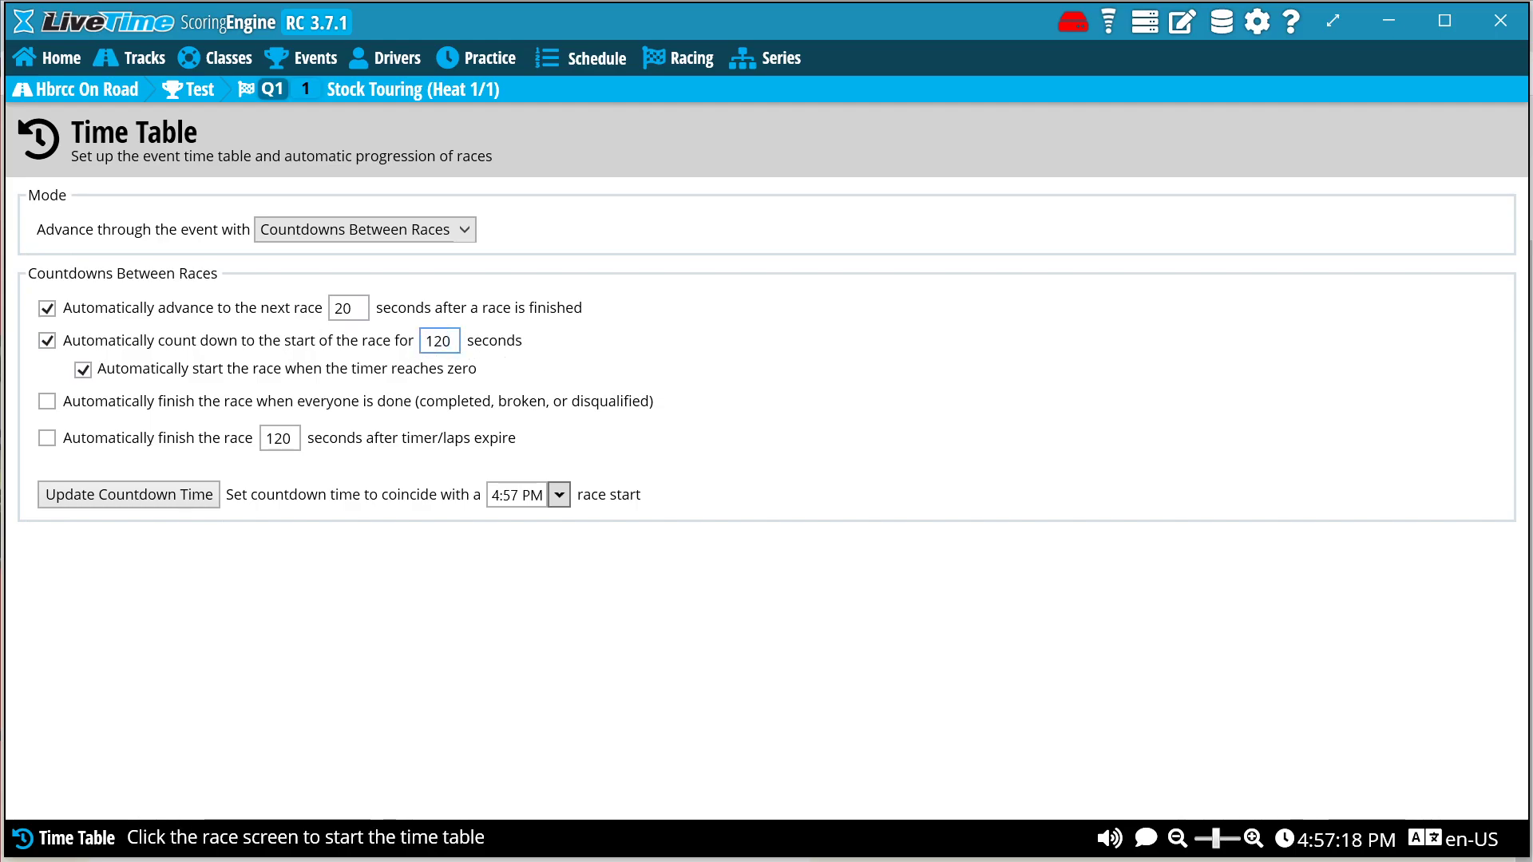
pyautogui.write('300')
pyautogui.click(44, 403)
pyautogui.click(48, 438)
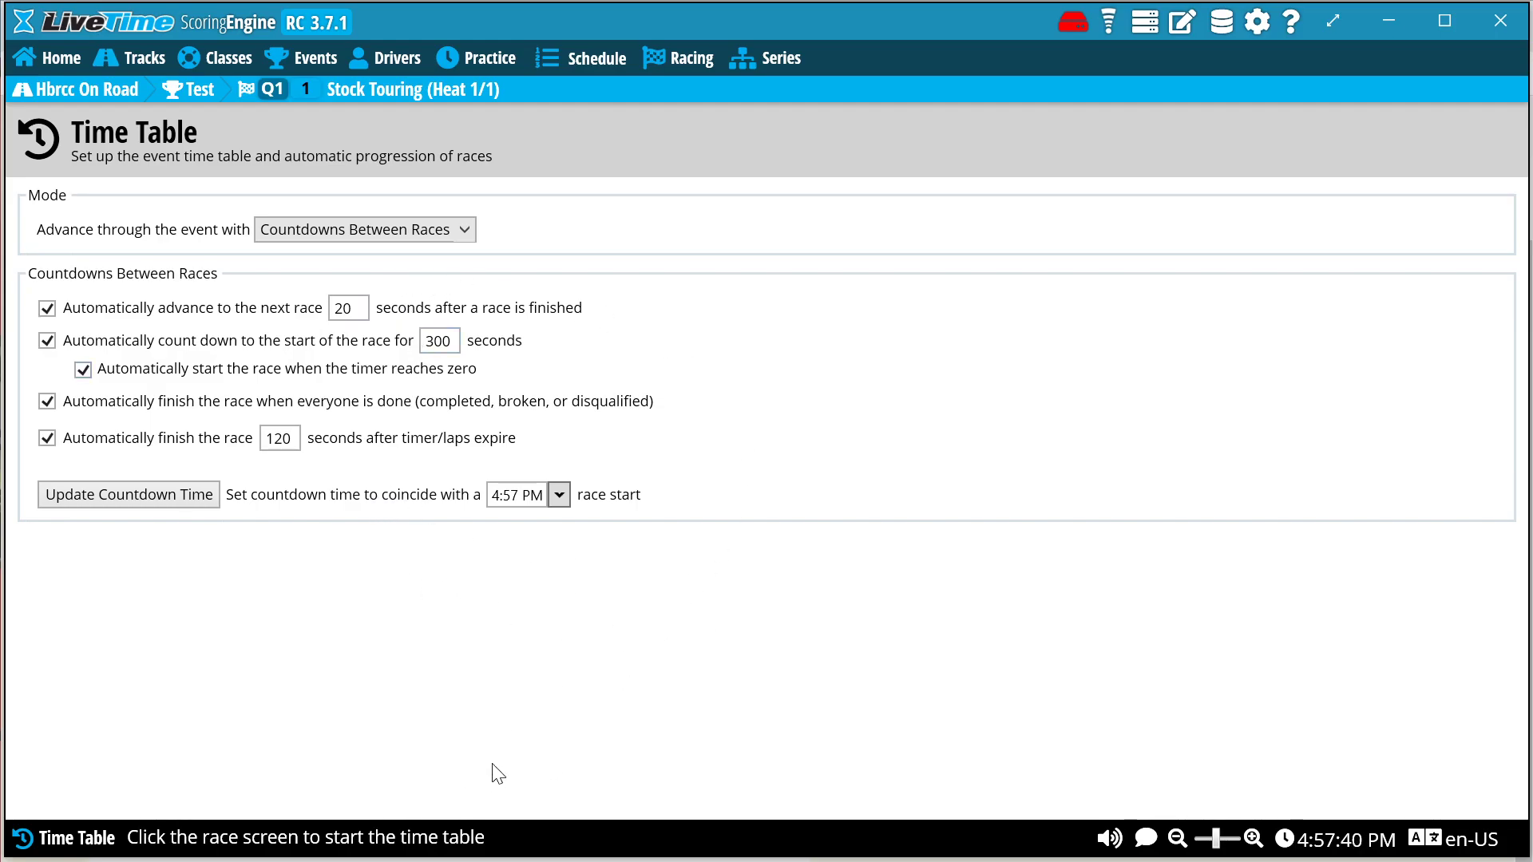
# Start the time table by going to the race screen, and check the Q1 lineup of race 7, Mini heat 2/2, in the Race Browser
pyautogui.click(677, 65)
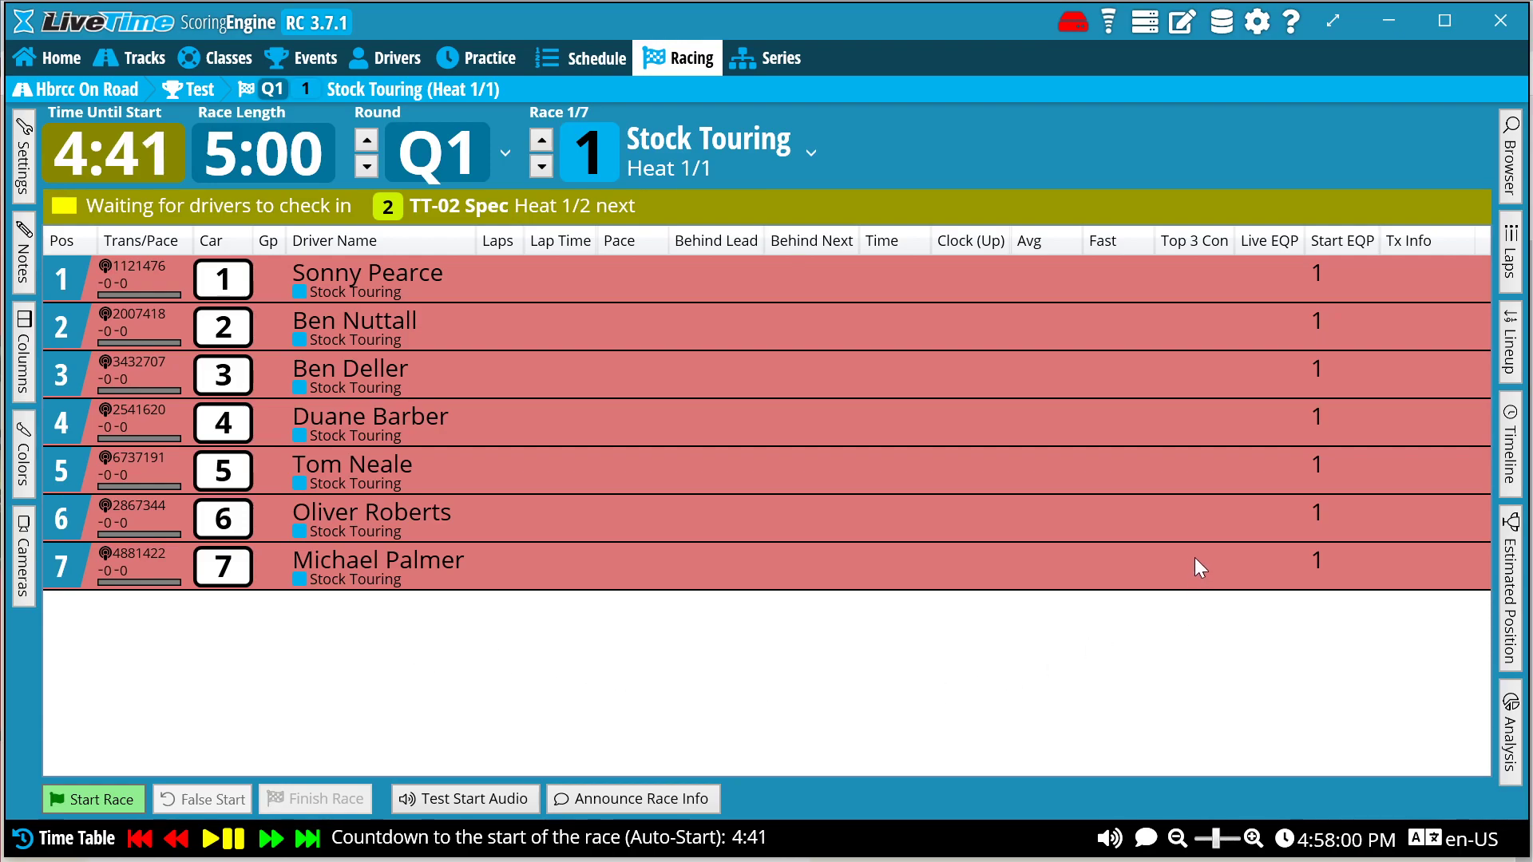
pyautogui.click(1512, 168)
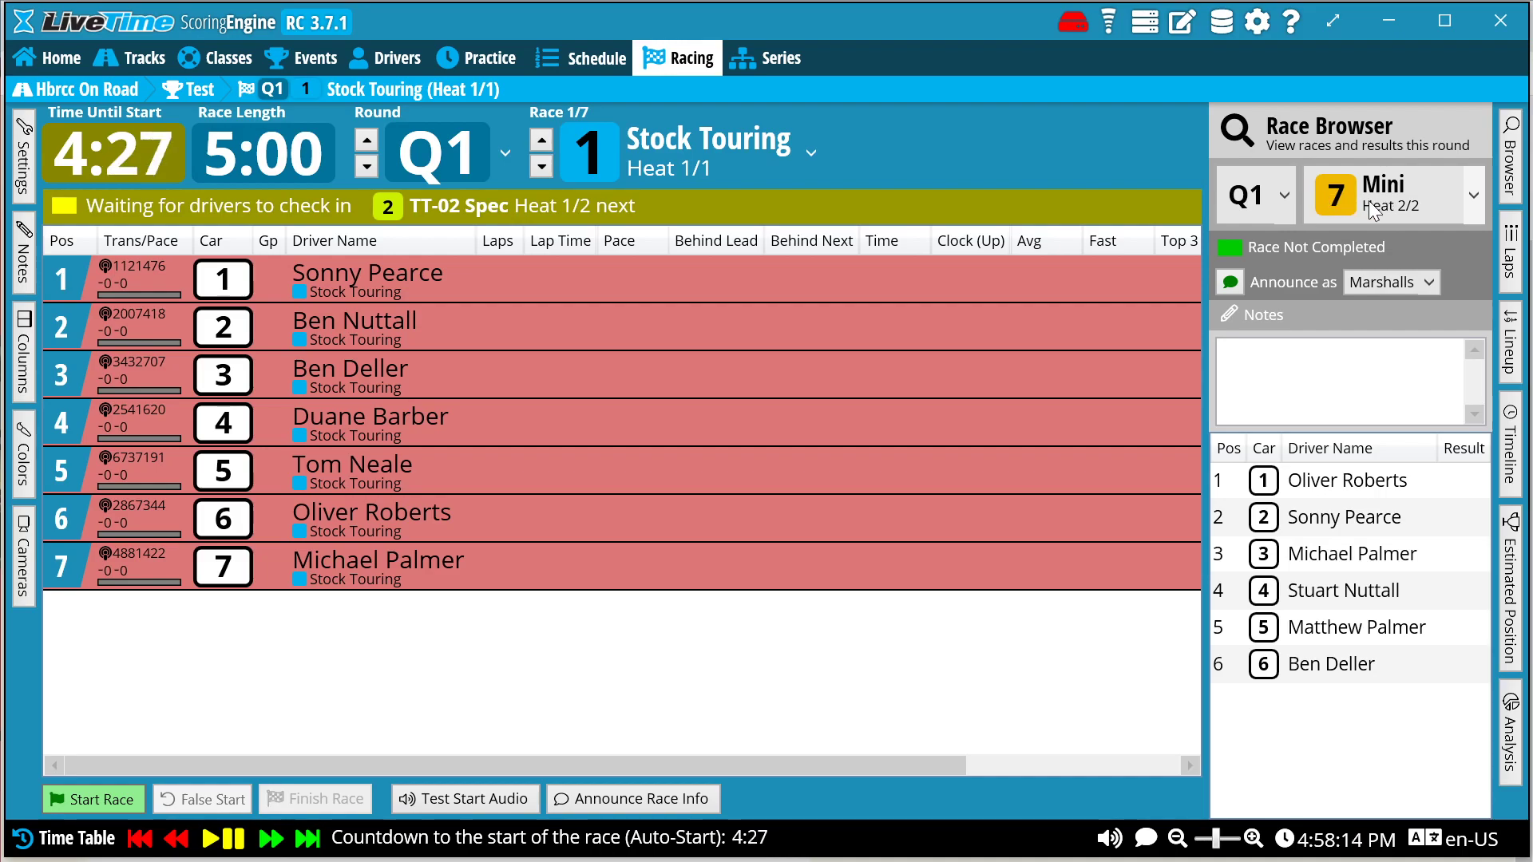
pyautogui.click(1472, 194)
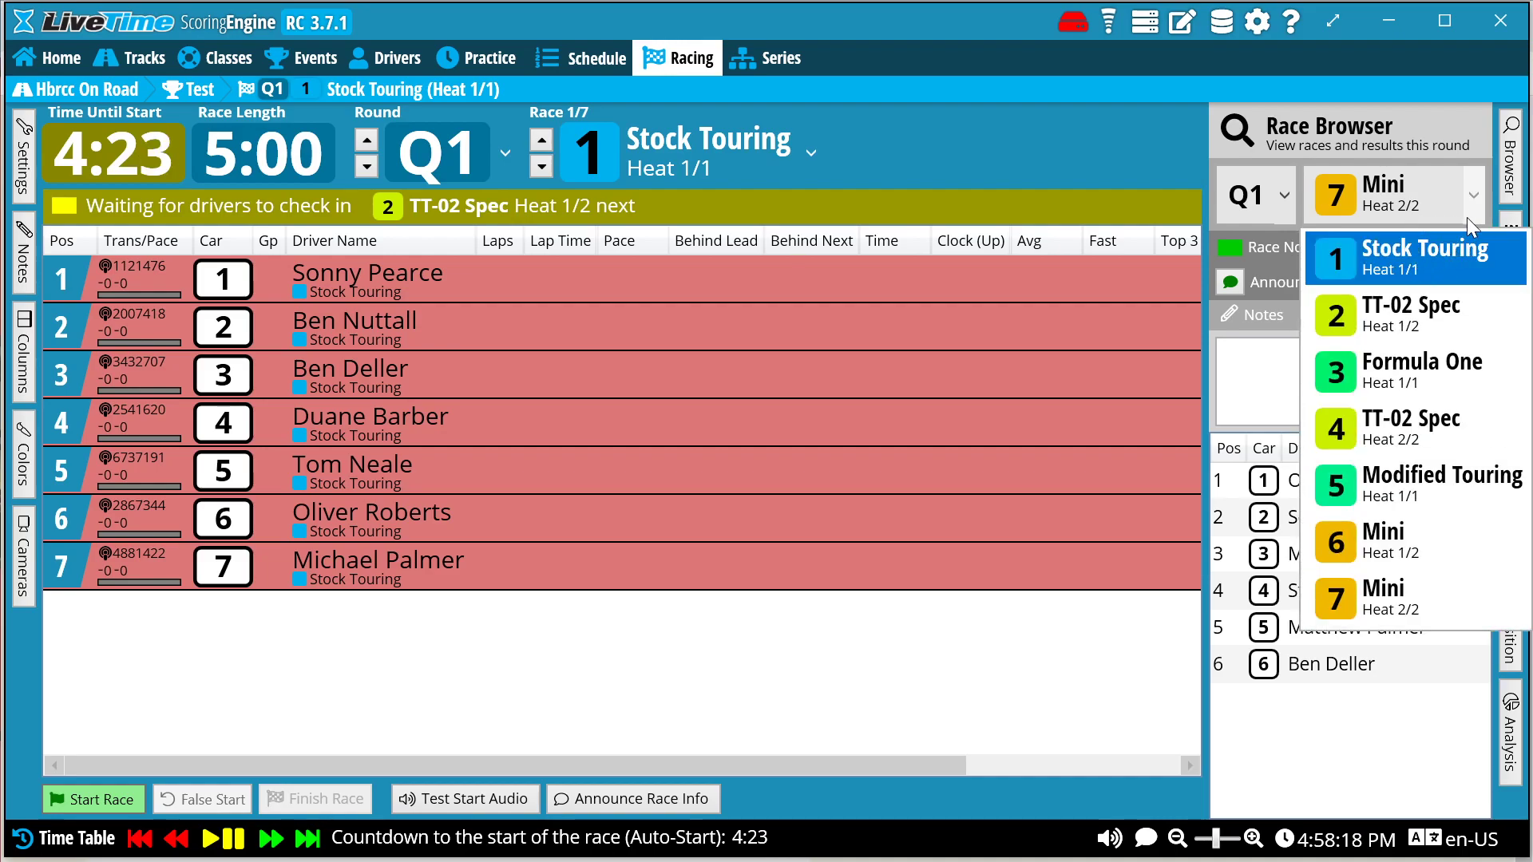
pyautogui.click(1430, 597)
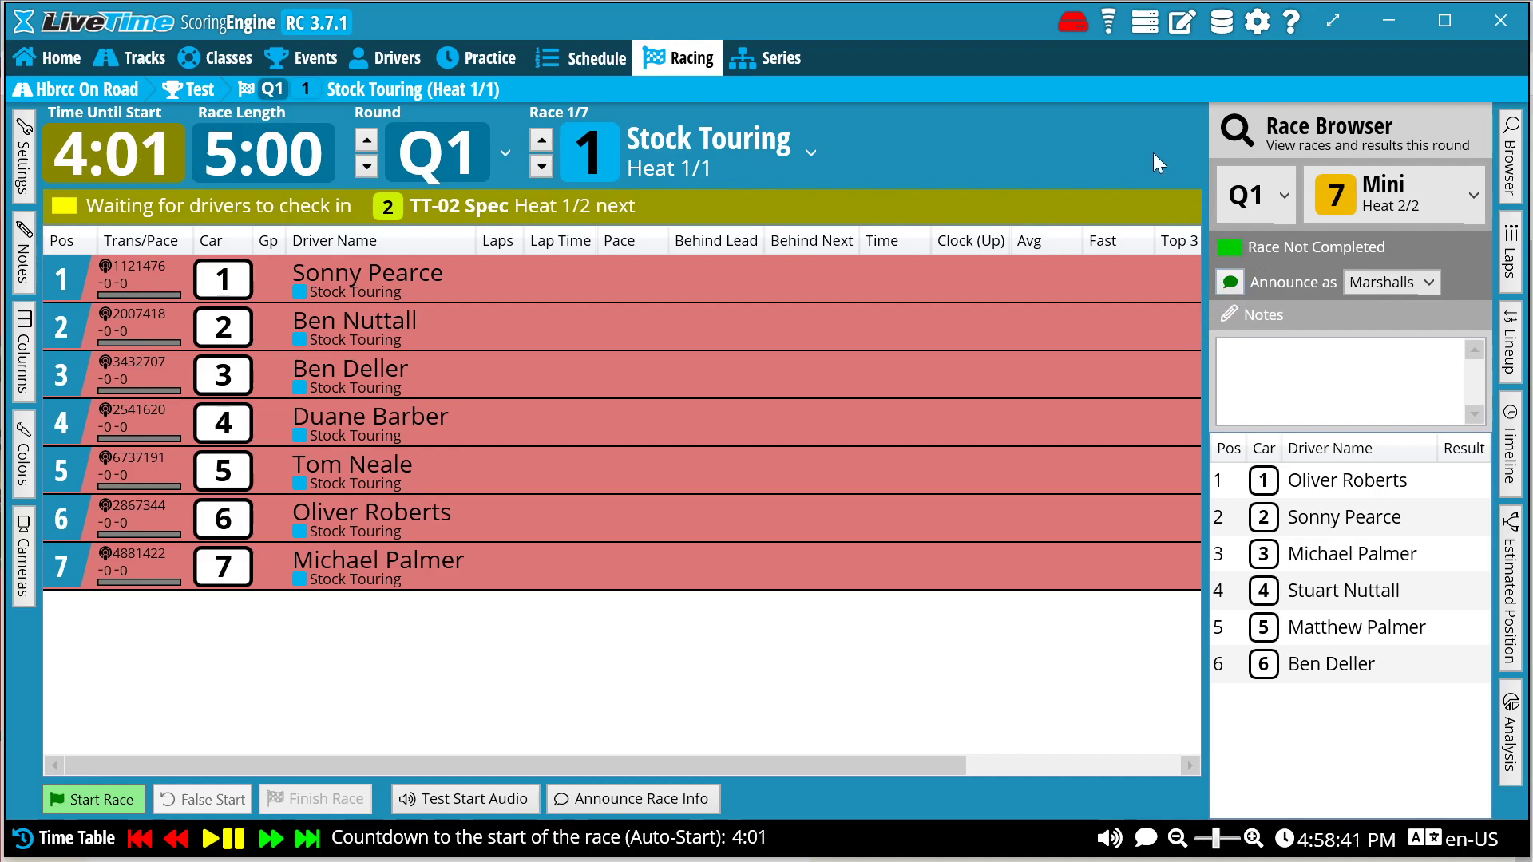
pyautogui.click(1511, 164)
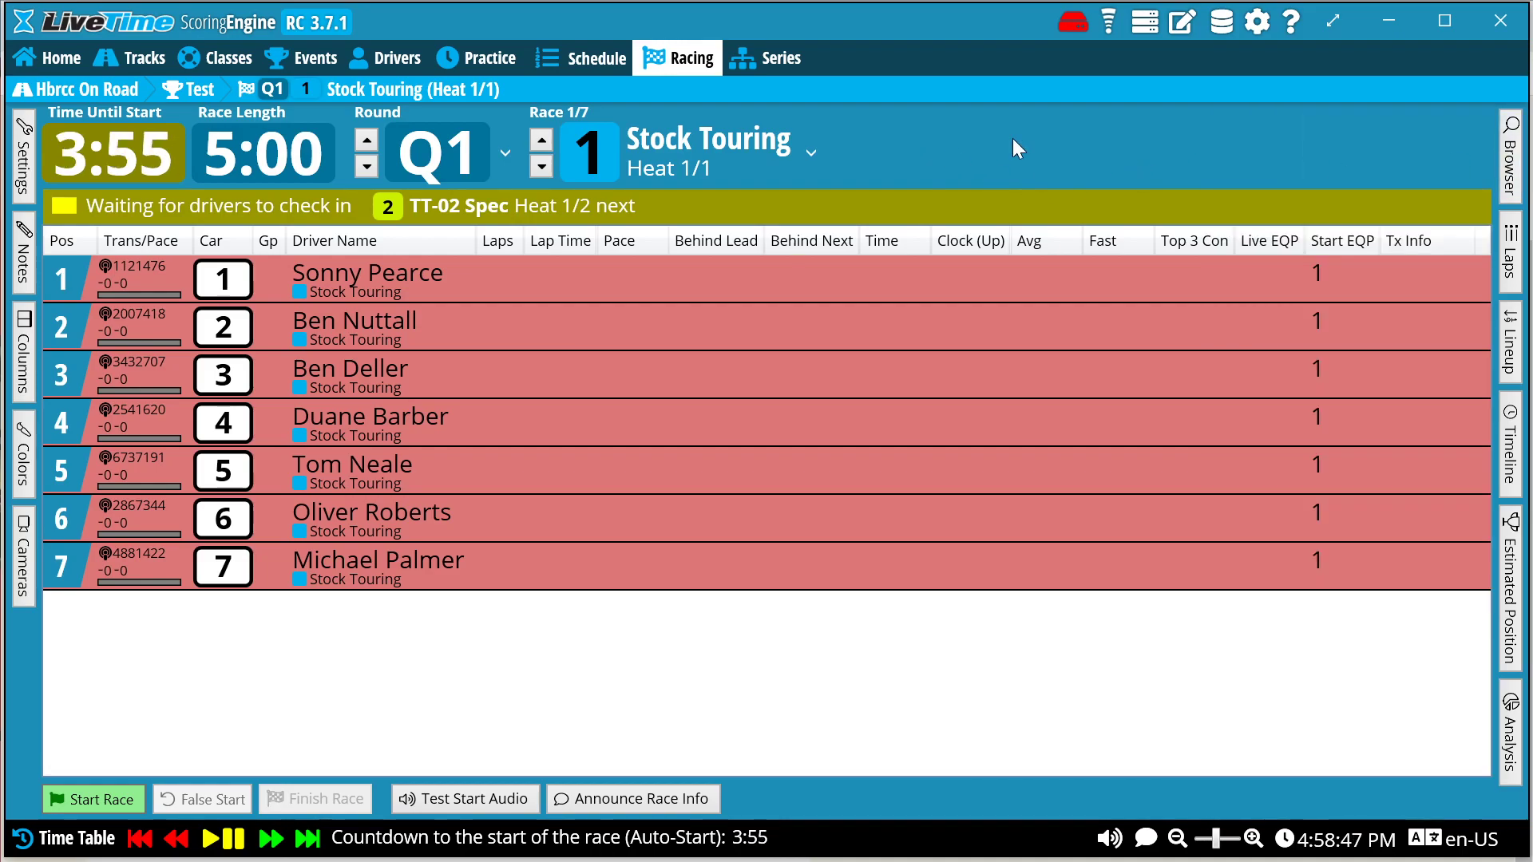